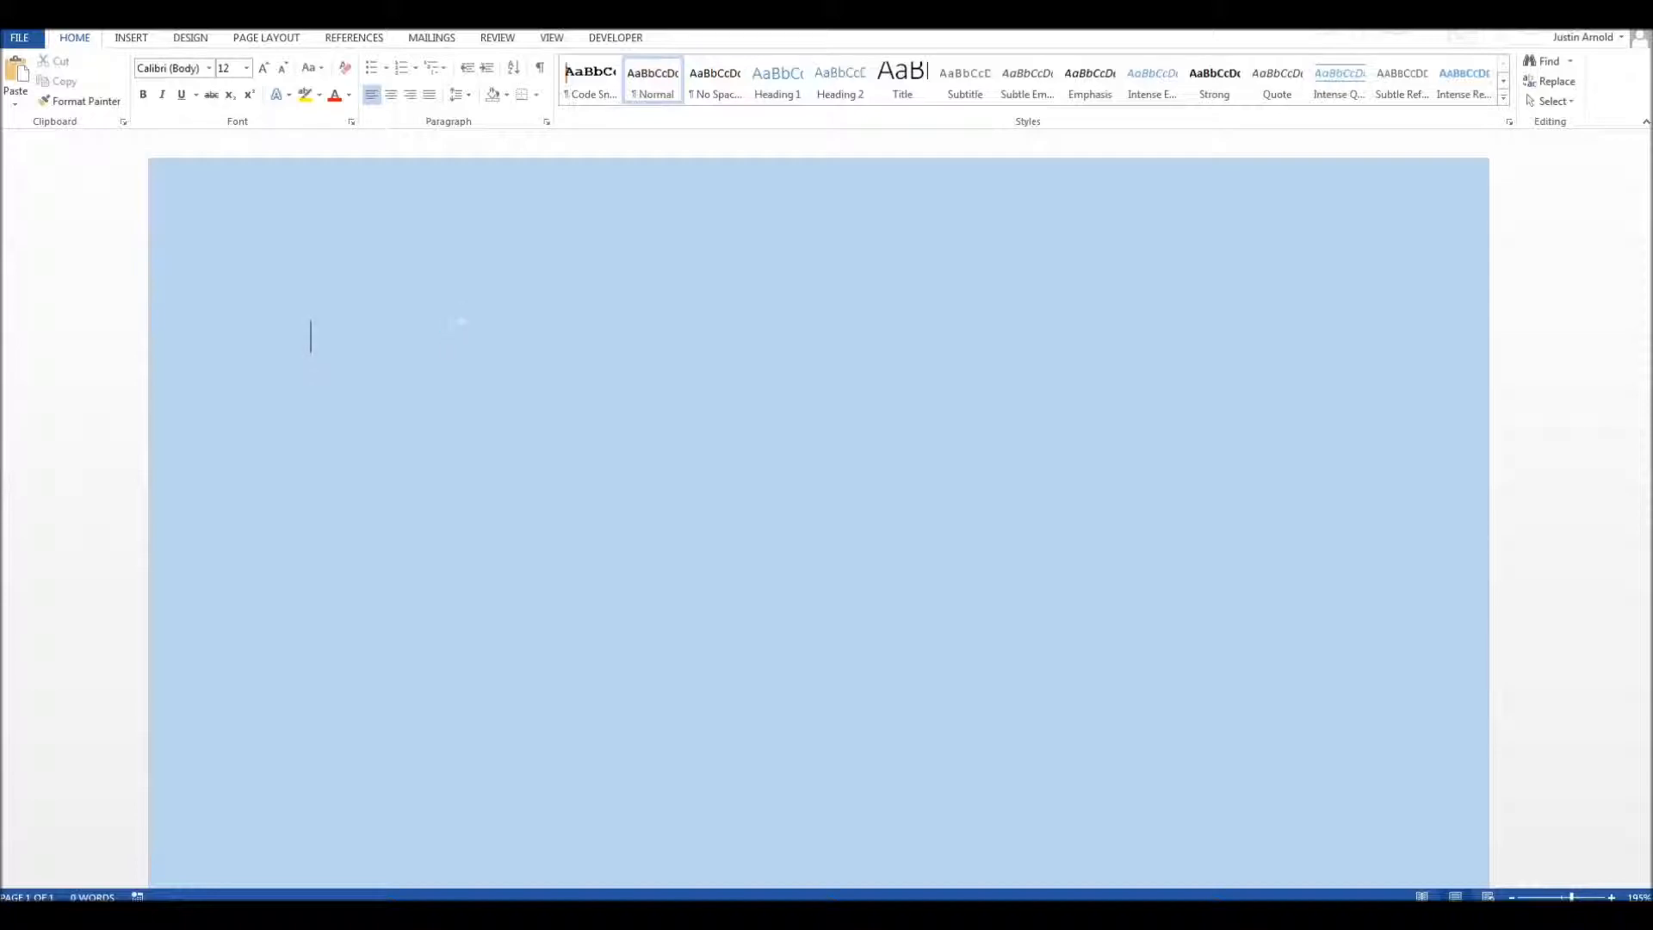
Step: Generate default sample text on the blank page with =rand() and look it over
{"action": "type", "text": "rand()"}
{"action": "key", "text": "Left"}
{"action": "key", "text": "Return"}
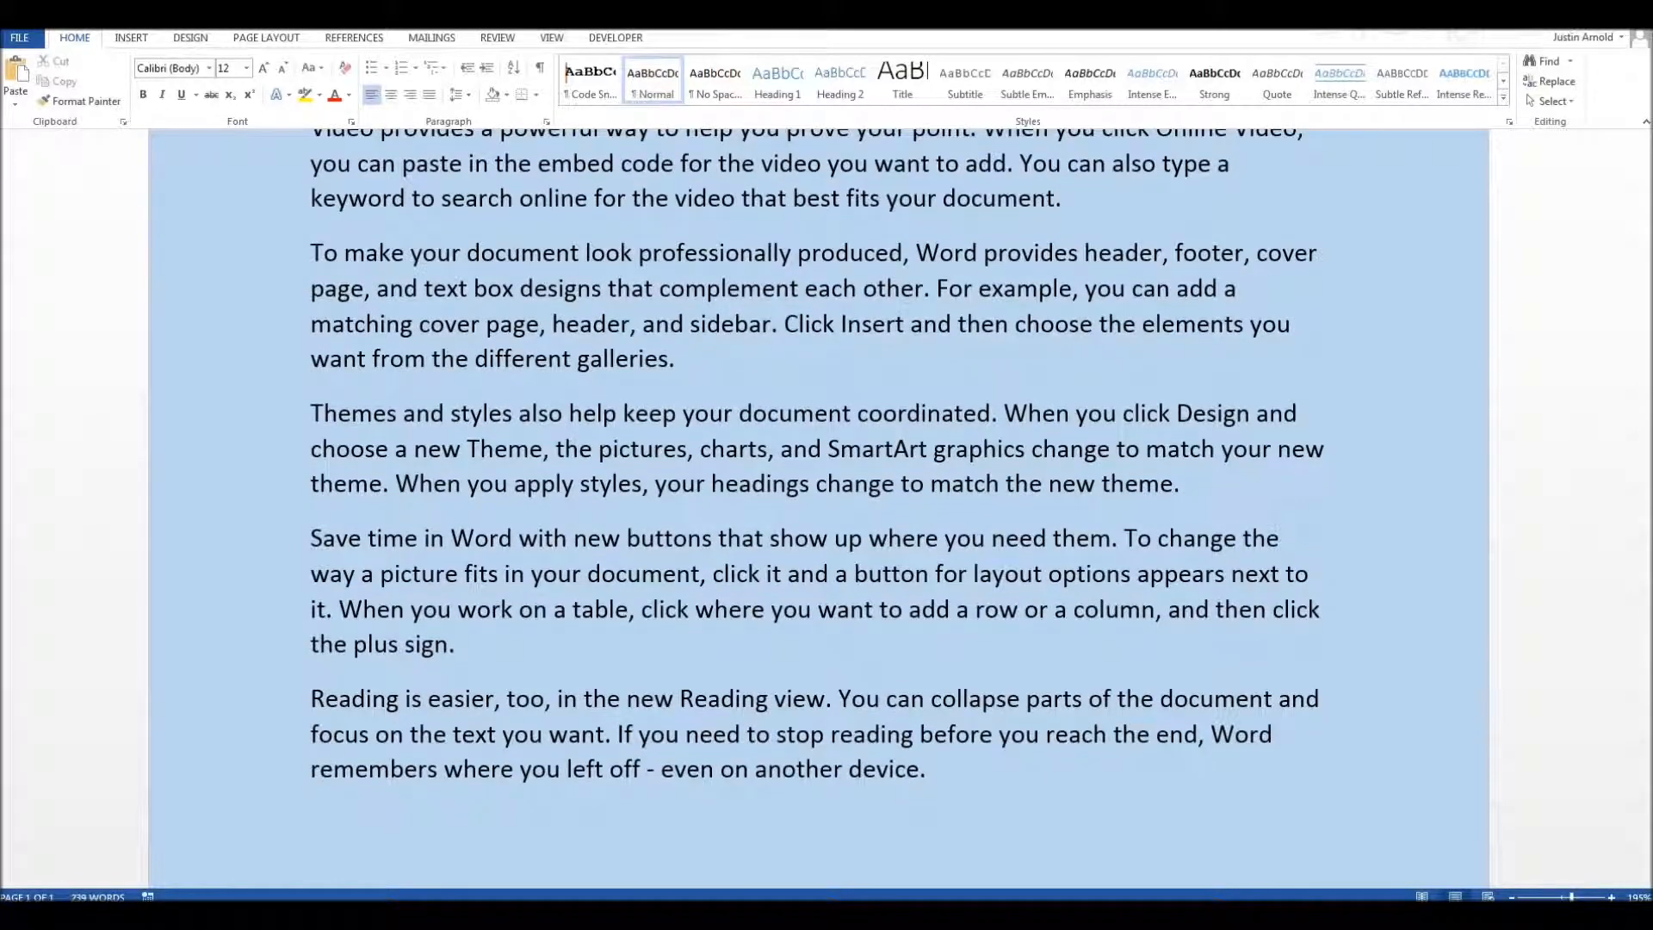
{"action": "scroll", "coordinate": [818, 517], "scroll_direction": "up", "scroll_amount": 2}
{"action": "scroll", "coordinate": [818, 516], "scroll_direction": "down", "scroll_amount": 8}
{"action": "scroll", "coordinate": [818, 517], "scroll_direction": "up", "scroll_amount": 8}
Step: Replace all text with sample text of four paragraphs with five sentences each using =rand(4,5)
{"action": "key", "text": "ctrl+a"}
{"action": "type", "text": "=rand"}
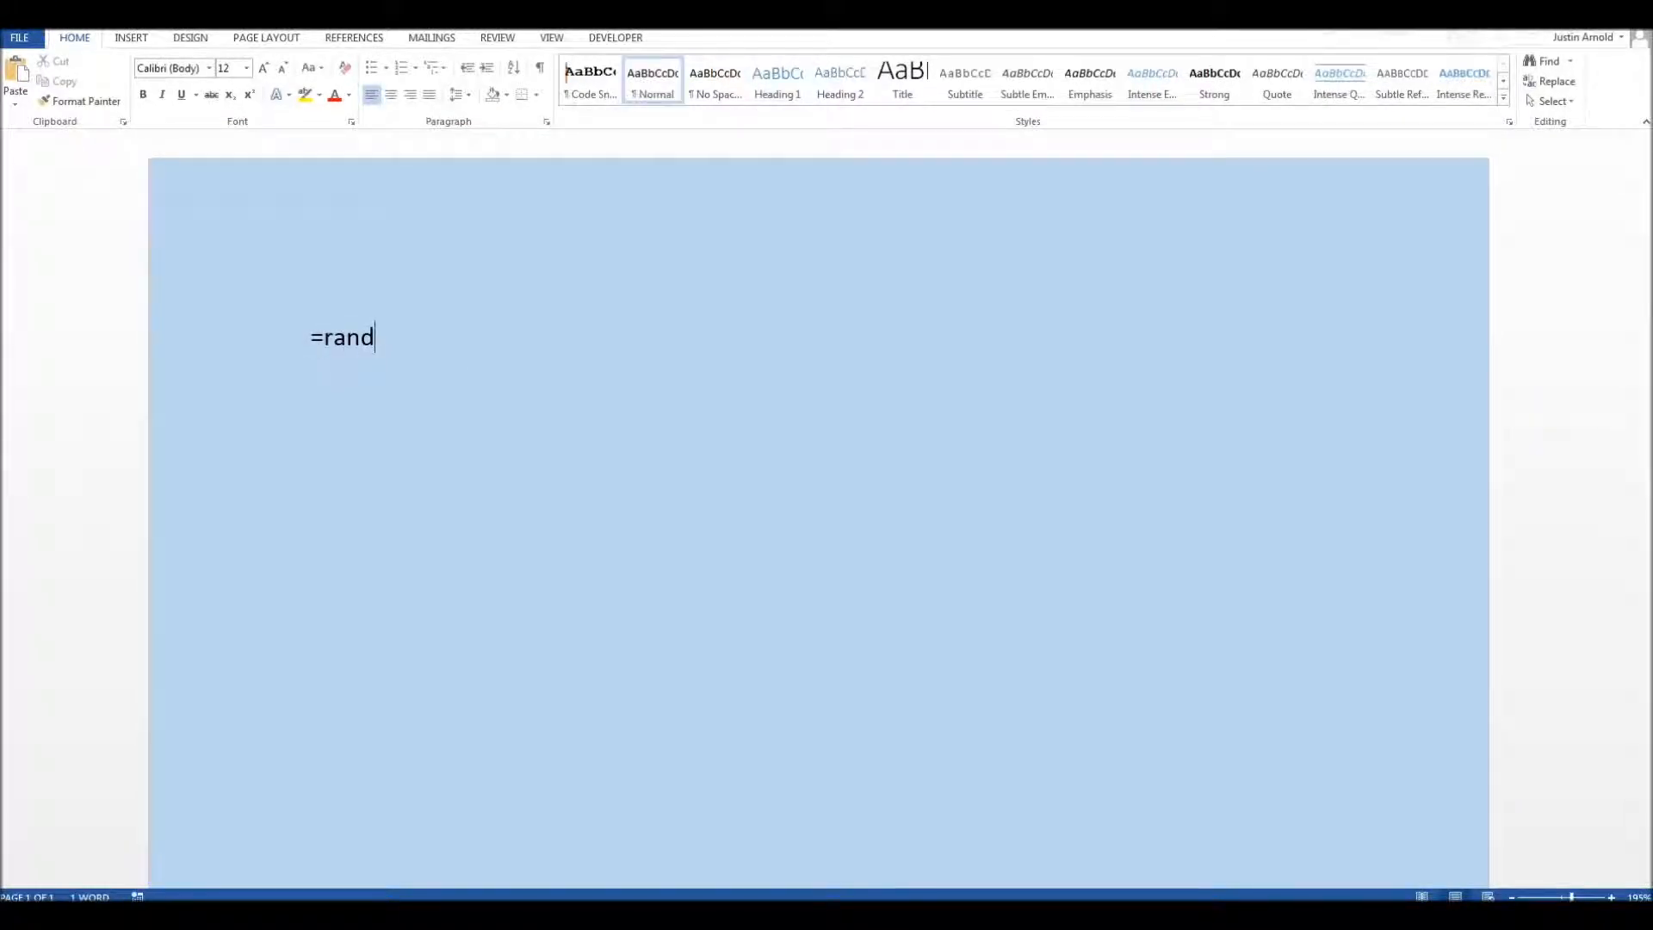
{"action": "type", "text": "(4,5)"}
{"action": "key", "text": "Return"}
{"action": "scroll", "coordinate": [818, 508], "scroll_direction": "down", "scroll_amount": 5}
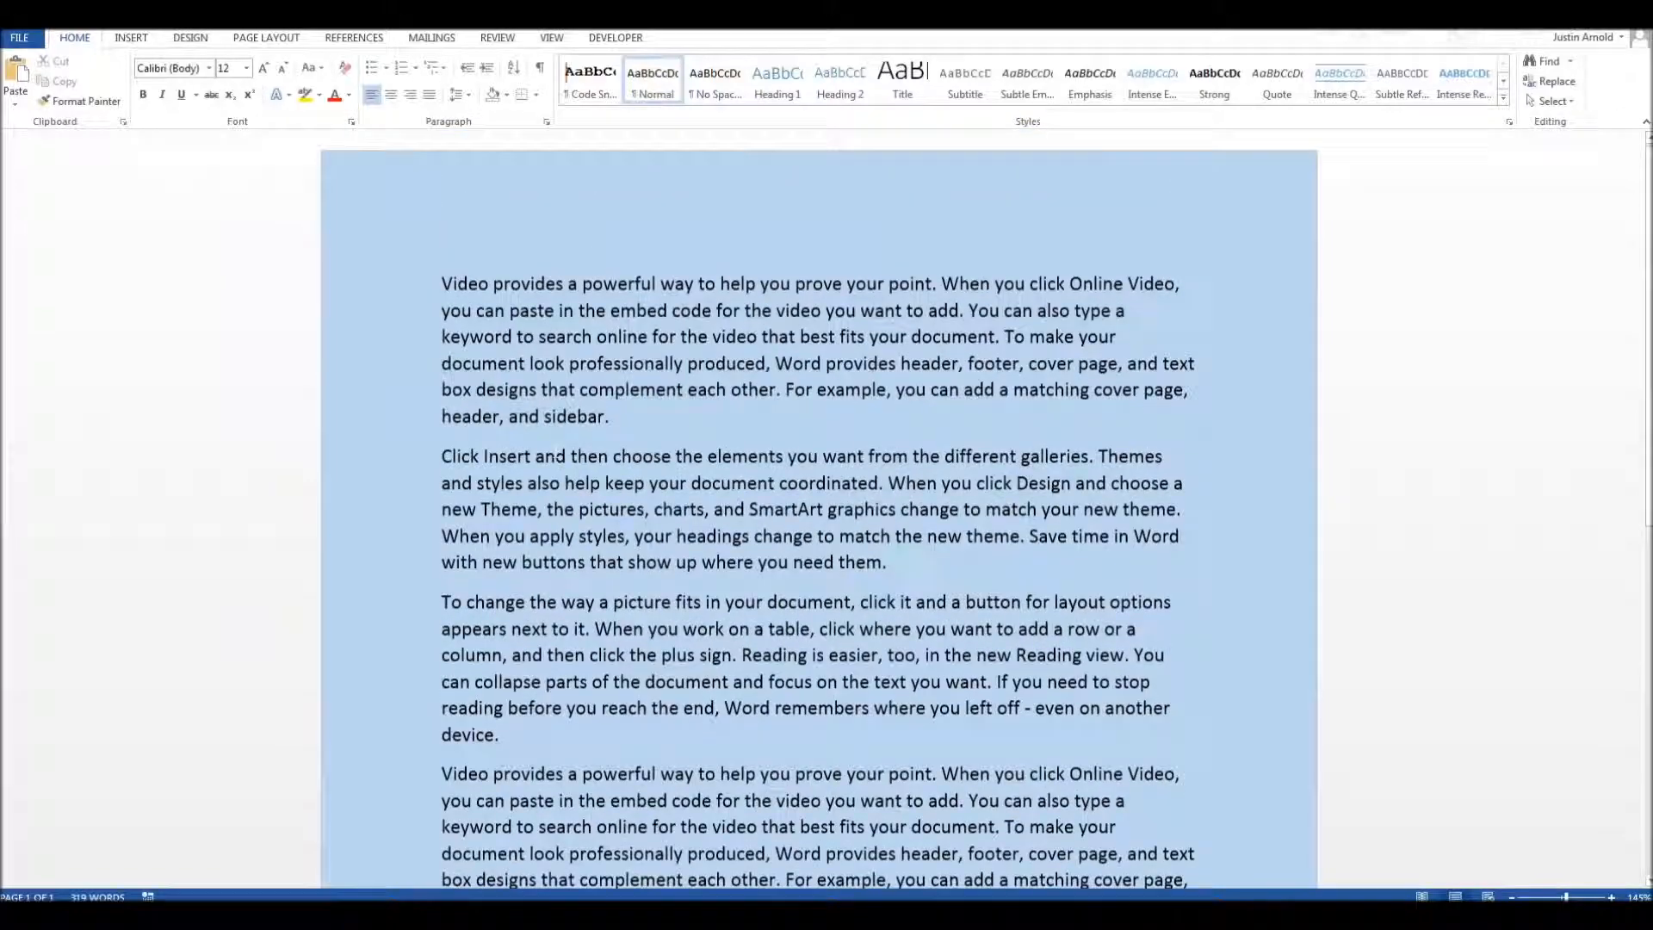
Step: Clear the document and generate five Latin filler paragraphs of five sentences each with =lorem(5,5)
{"action": "scroll", "coordinate": [551, 451], "scroll_direction": "up", "scroll_amount": 4}
{"action": "key", "text": "ctrl+a"}
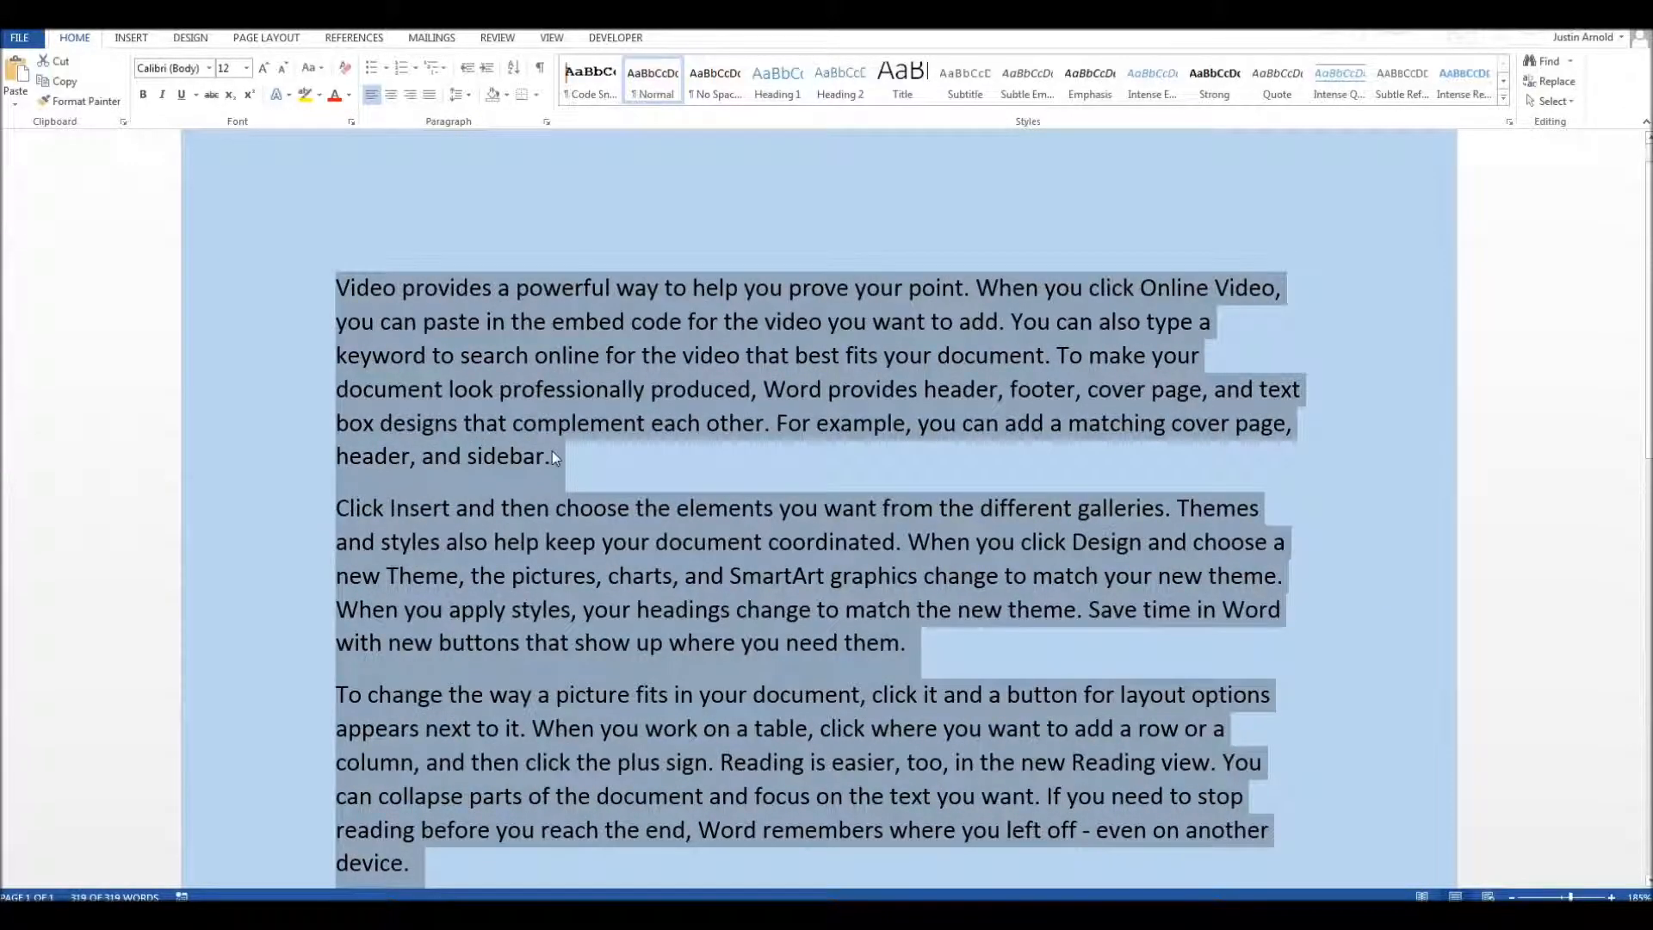
{"action": "key", "text": "Delete"}
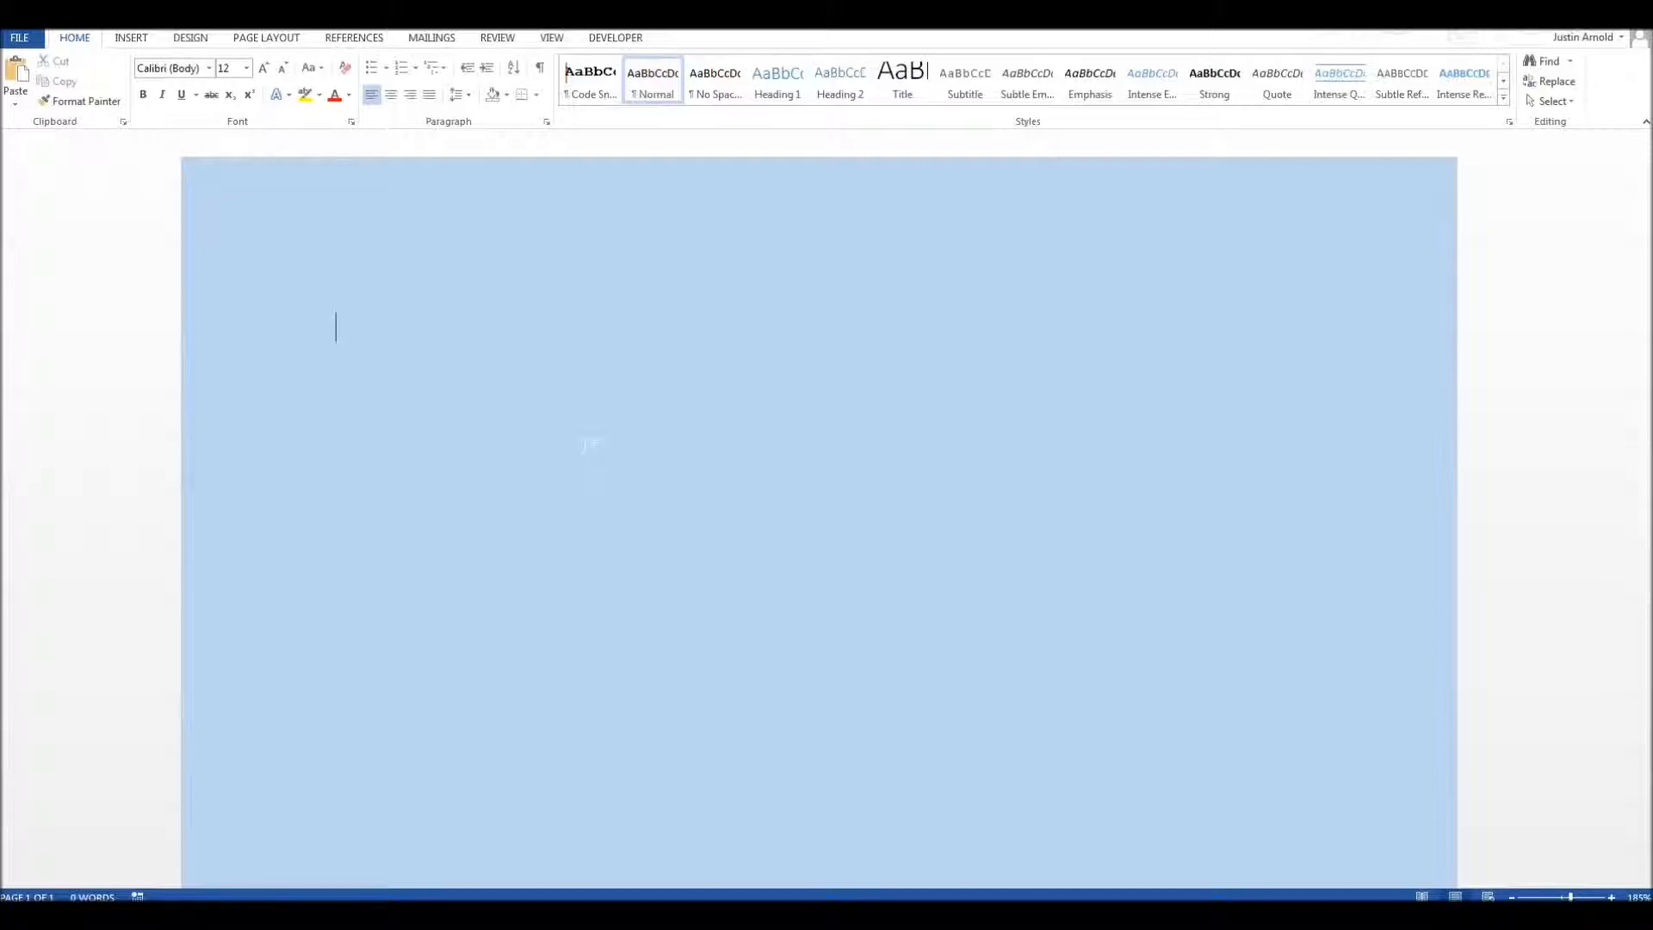
{"action": "type", "text": "=lorem(5,5)"}
{"action": "key", "text": "Return"}
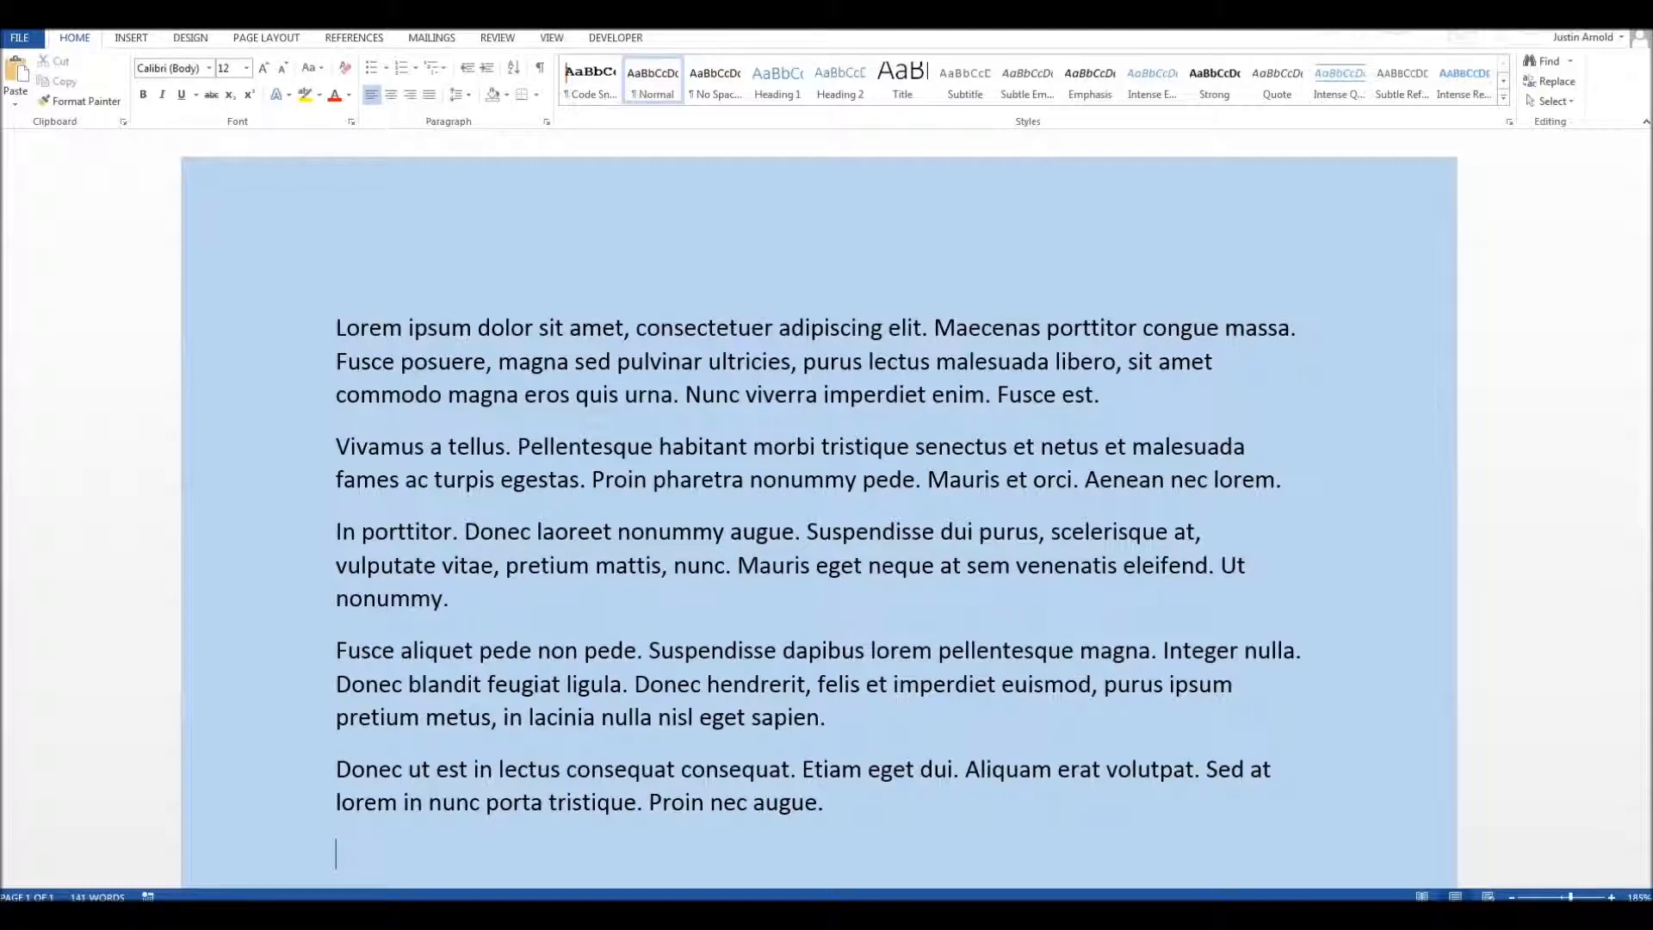
Step: Replace all text with the default amount of Latin filler text using =lorem()
{"action": "key", "text": "ctrl+a"}
{"action": "type", "text": "=lorem"}
{"action": "key", "text": "Return"}
{"action": "key", "text": "BackSpace"}
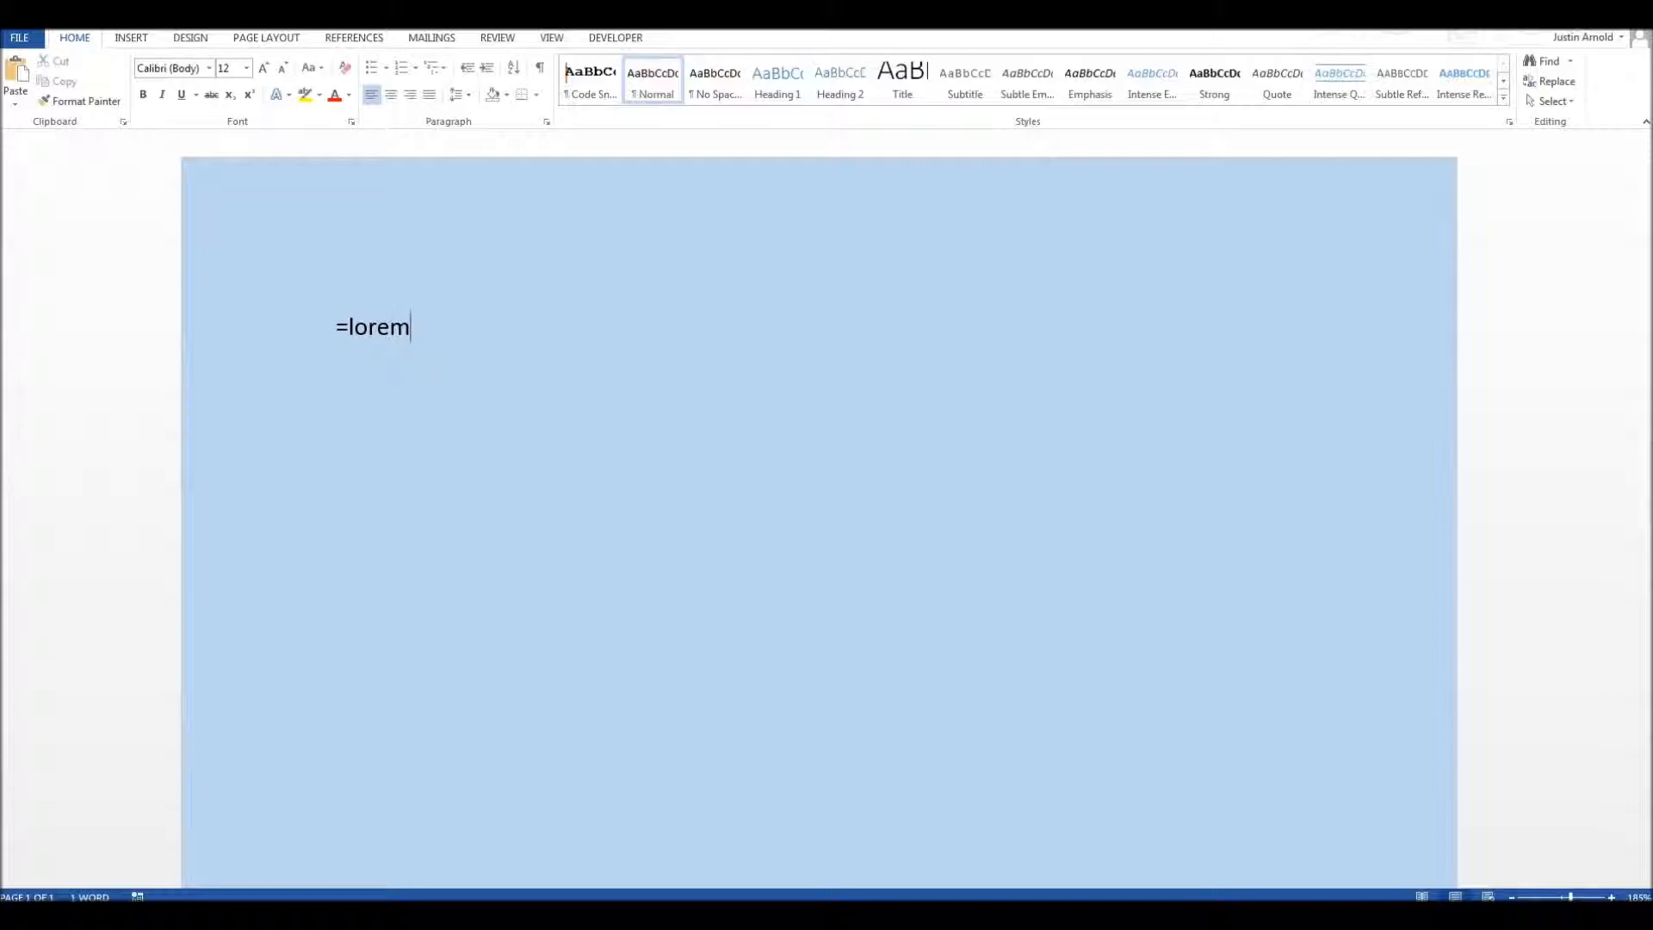
{"action": "type", "text": "()"}
{"action": "key", "text": "Return"}
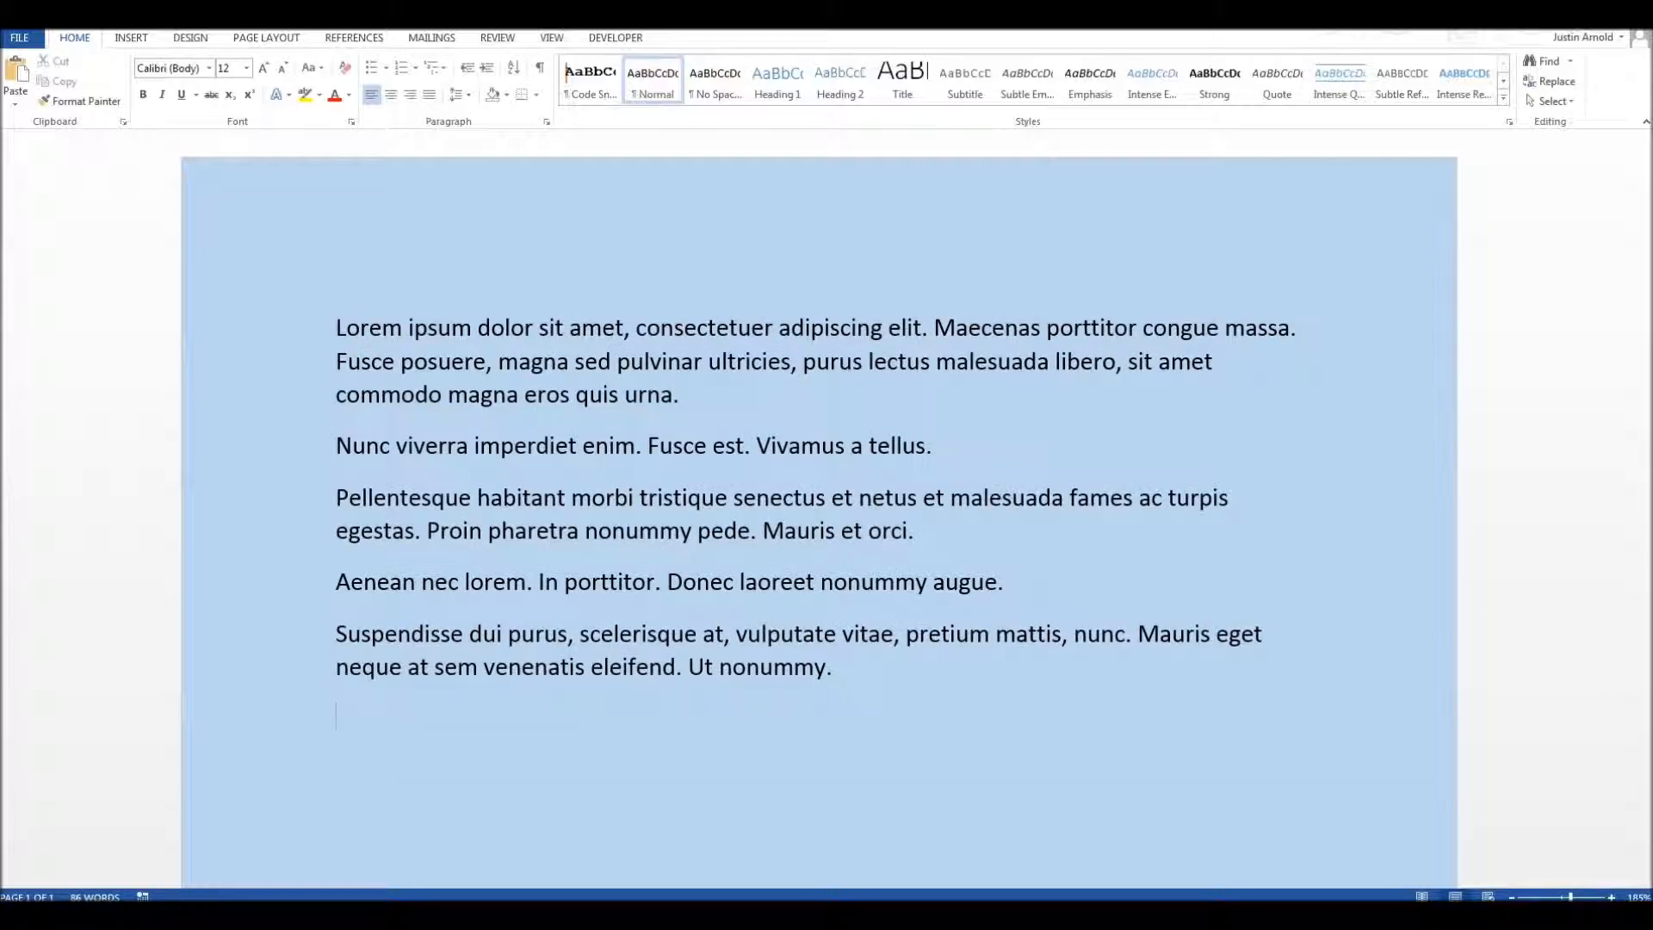
Step: Replace all text with two Latin filler paragraphs of two sentences each using =lorem(2,2)
{"action": "key", "text": "ctrl+a"}
{"action": "key", "text": "Delete"}
{"action": "type", "text": "=lorem("}
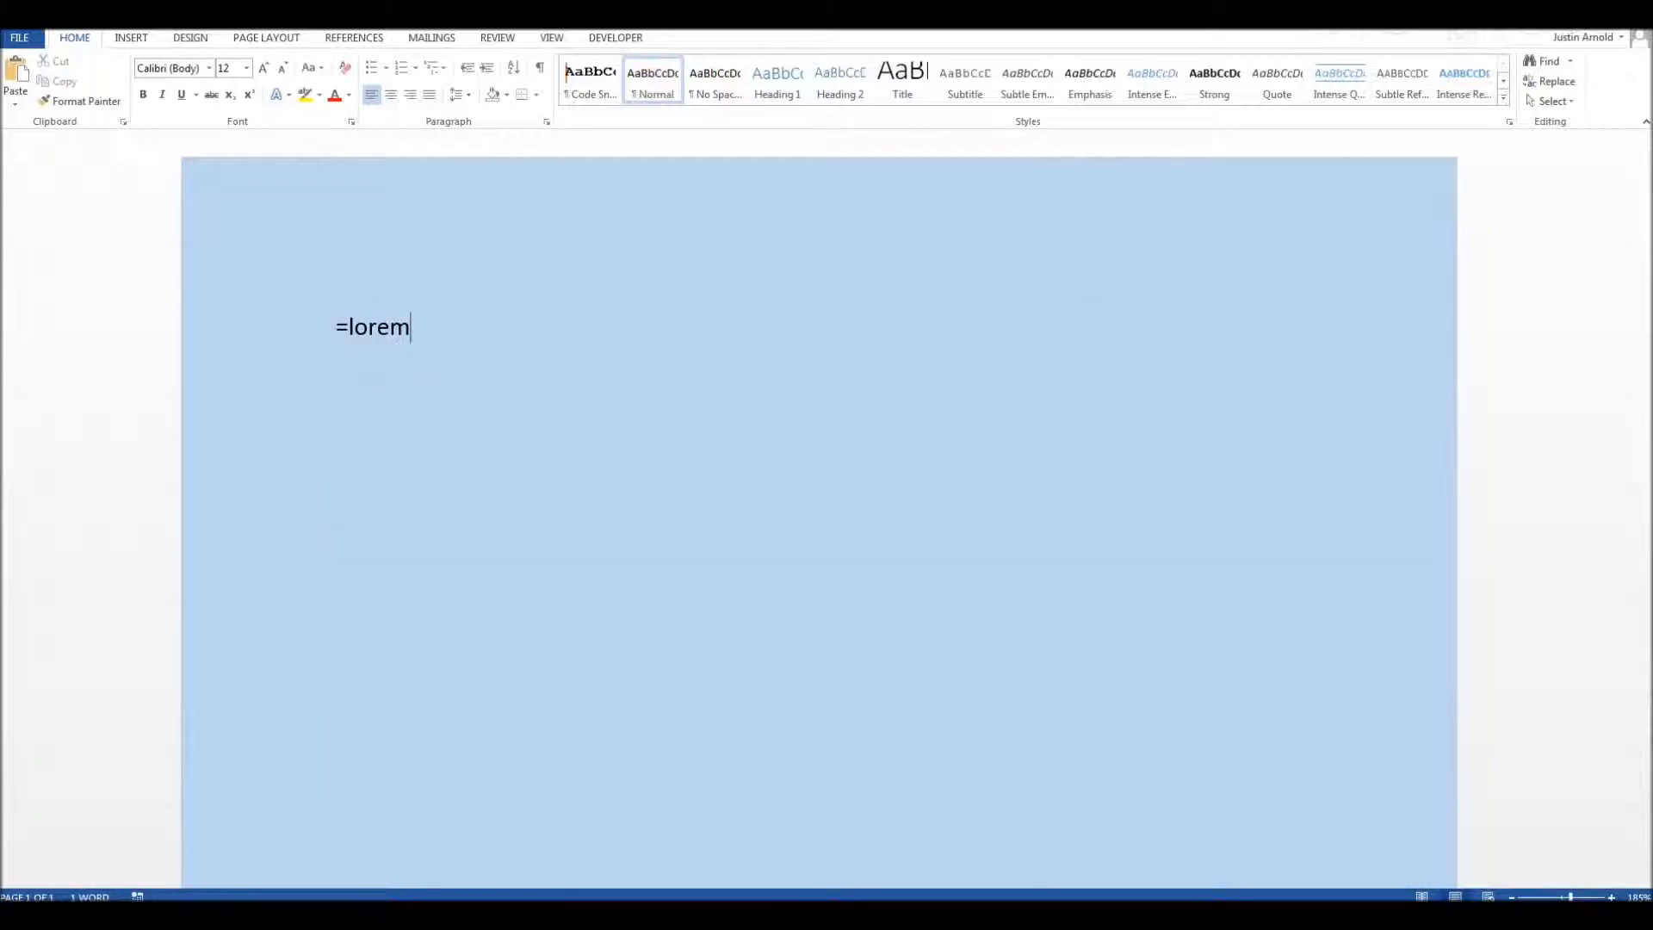
{"action": "type", "text": "2,2)"}
{"action": "key", "text": "Return"}
Step: Fill the document with five Latin filler paragraphs of five sentences each using =lorem(5,5)
{"action": "type", "text": "=lorem(5,5)"}
{"action": "key", "text": "Return"}
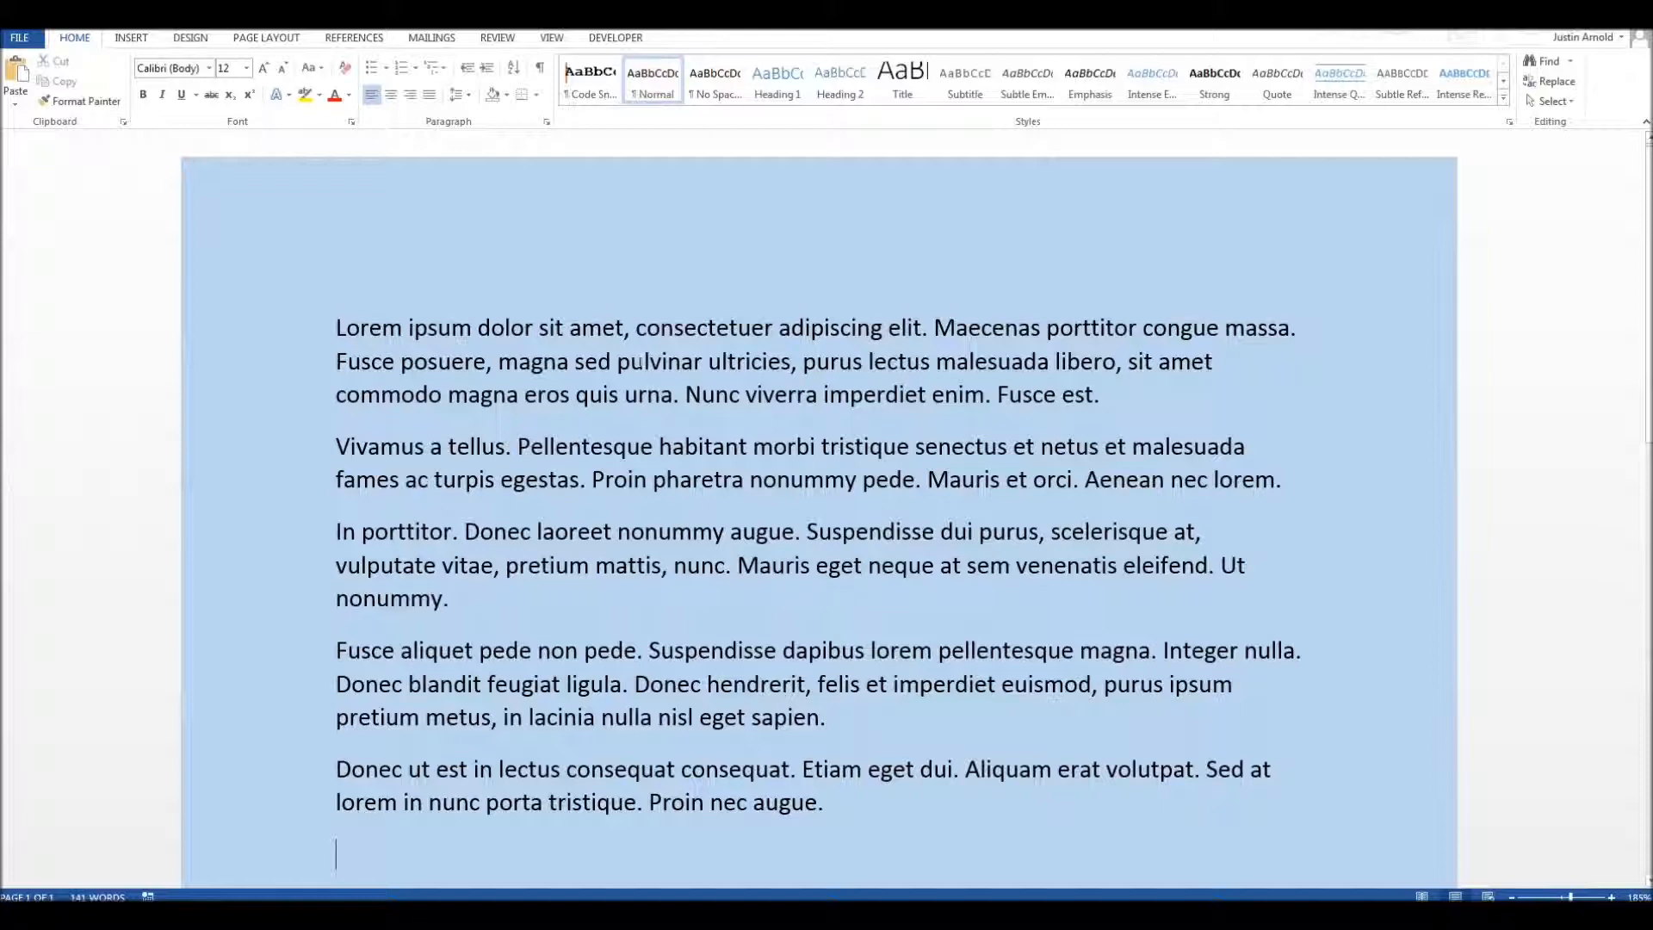
Step: Select the word "pulvinar" and the whole first paragraph in turn, clearing each selection
{"action": "double_click", "coordinate": [645, 362]}
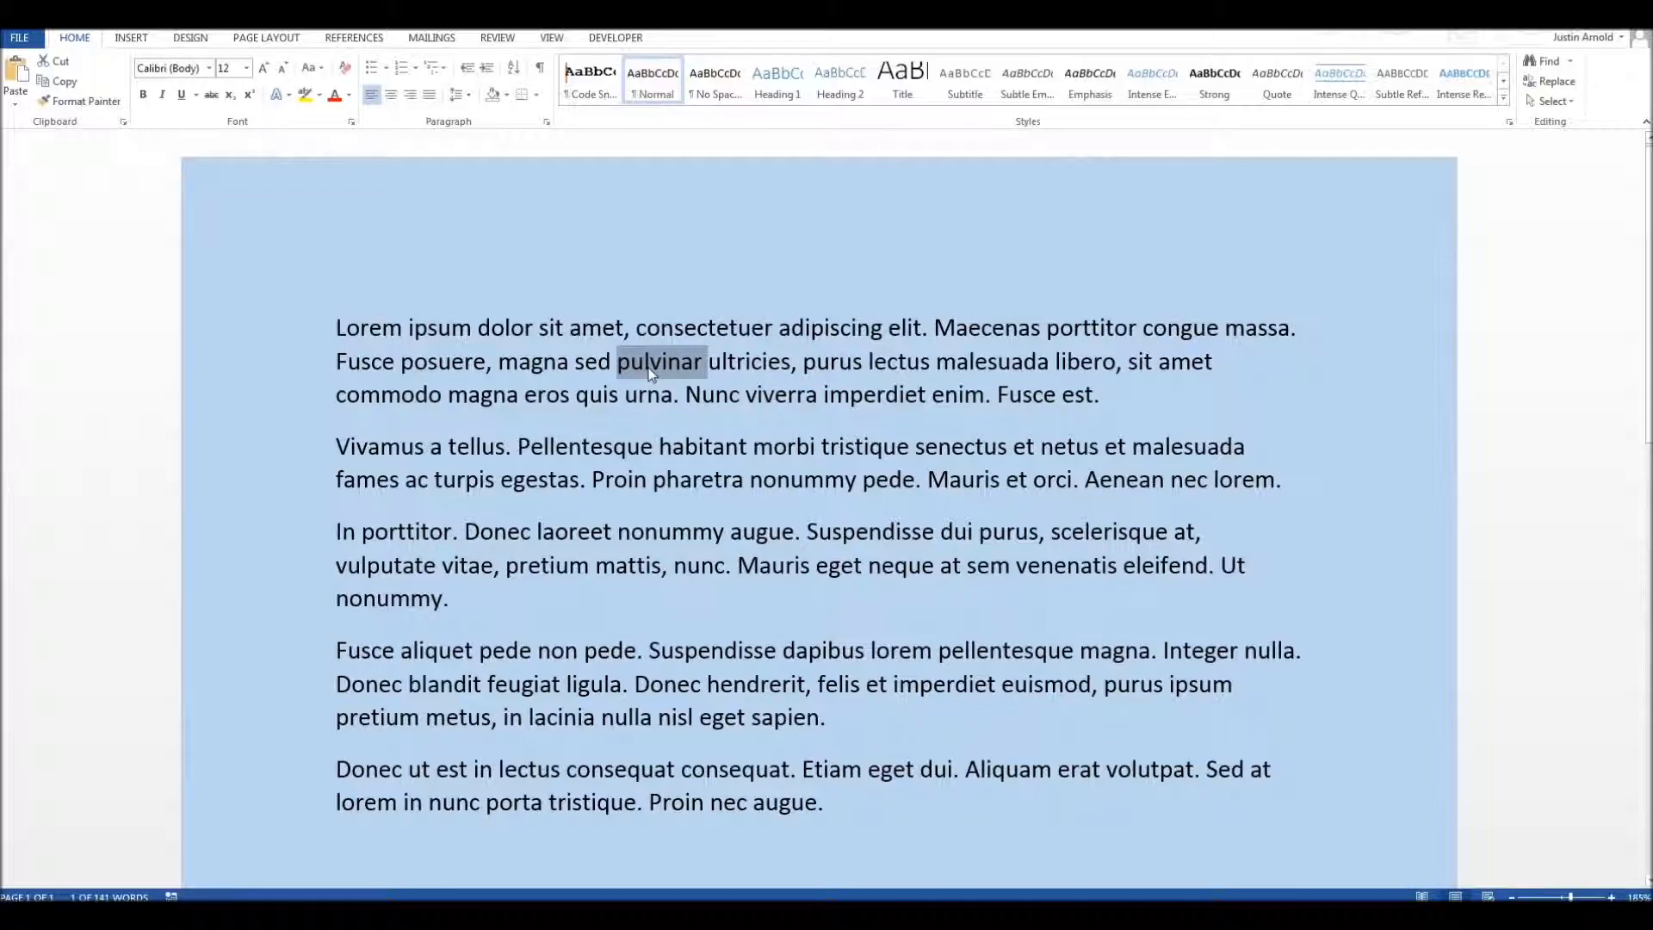
{"action": "left_click", "coordinate": [649, 372]}
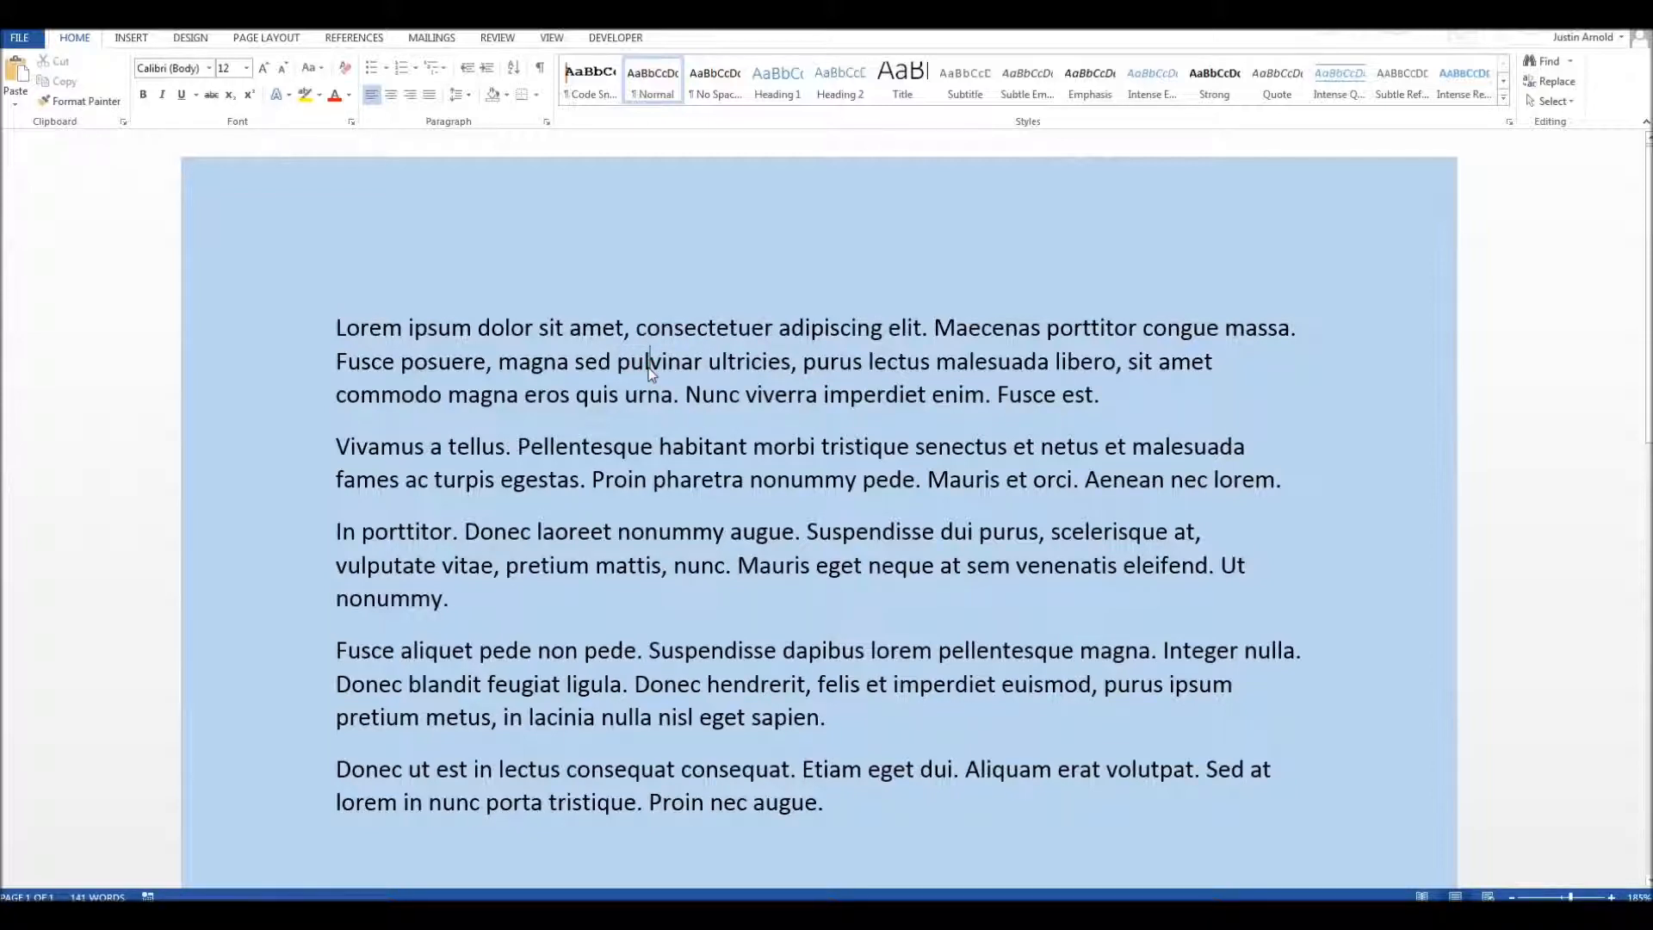
{"action": "triple_click", "coordinate": [652, 365]}
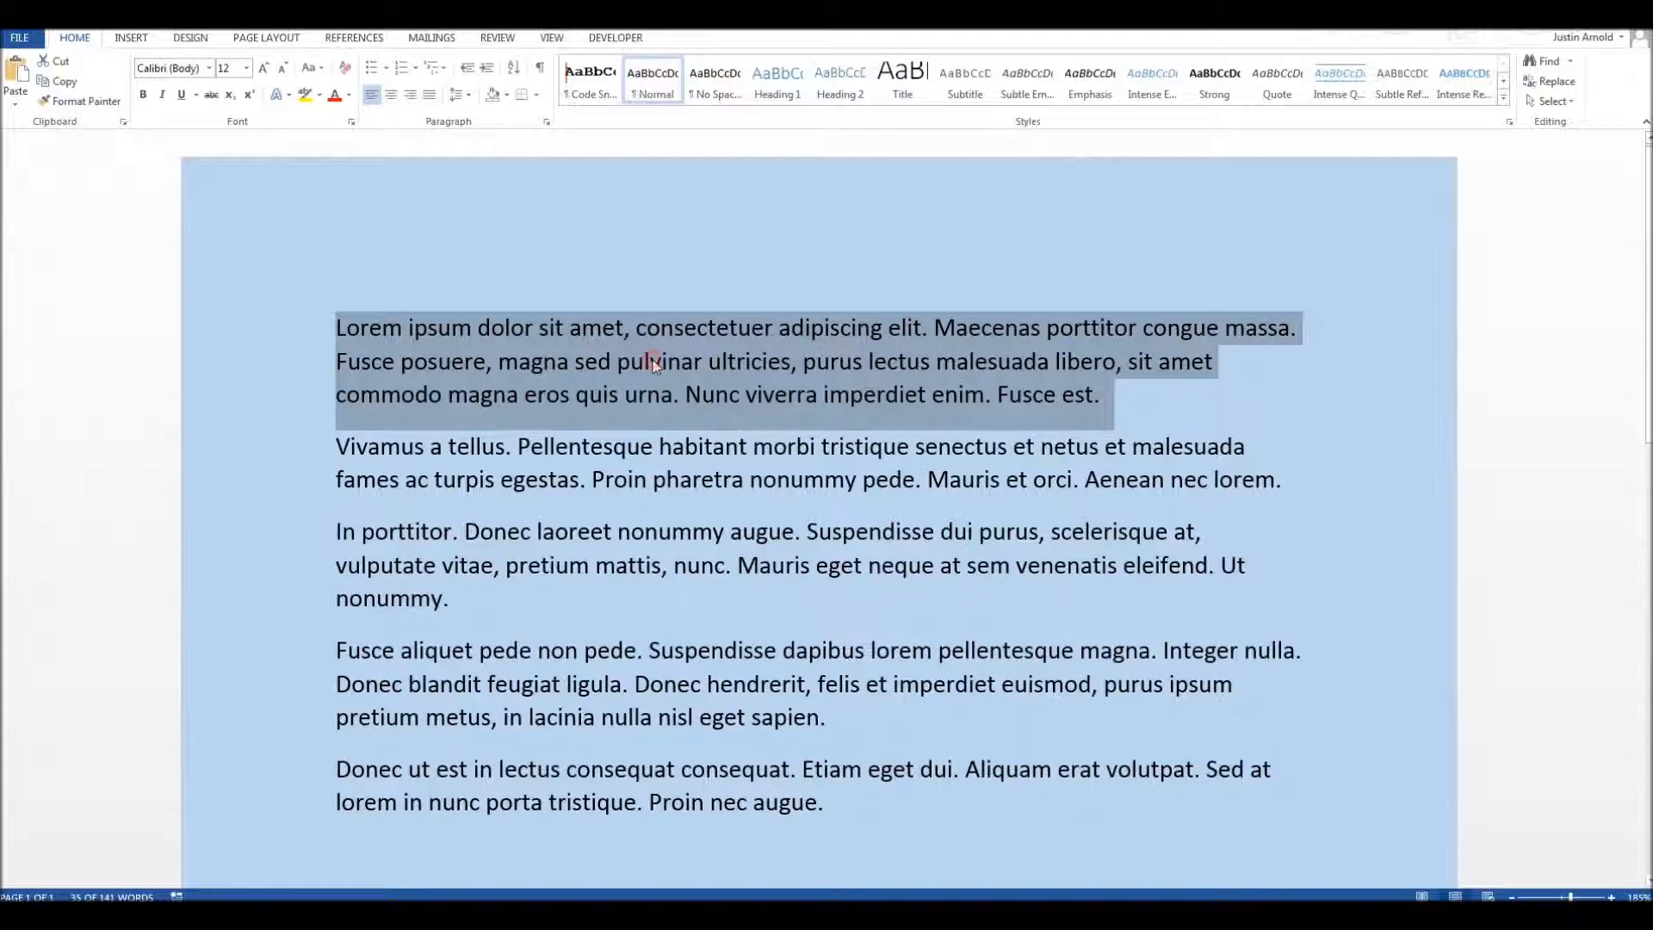
{"action": "left_click", "coordinate": [652, 360]}
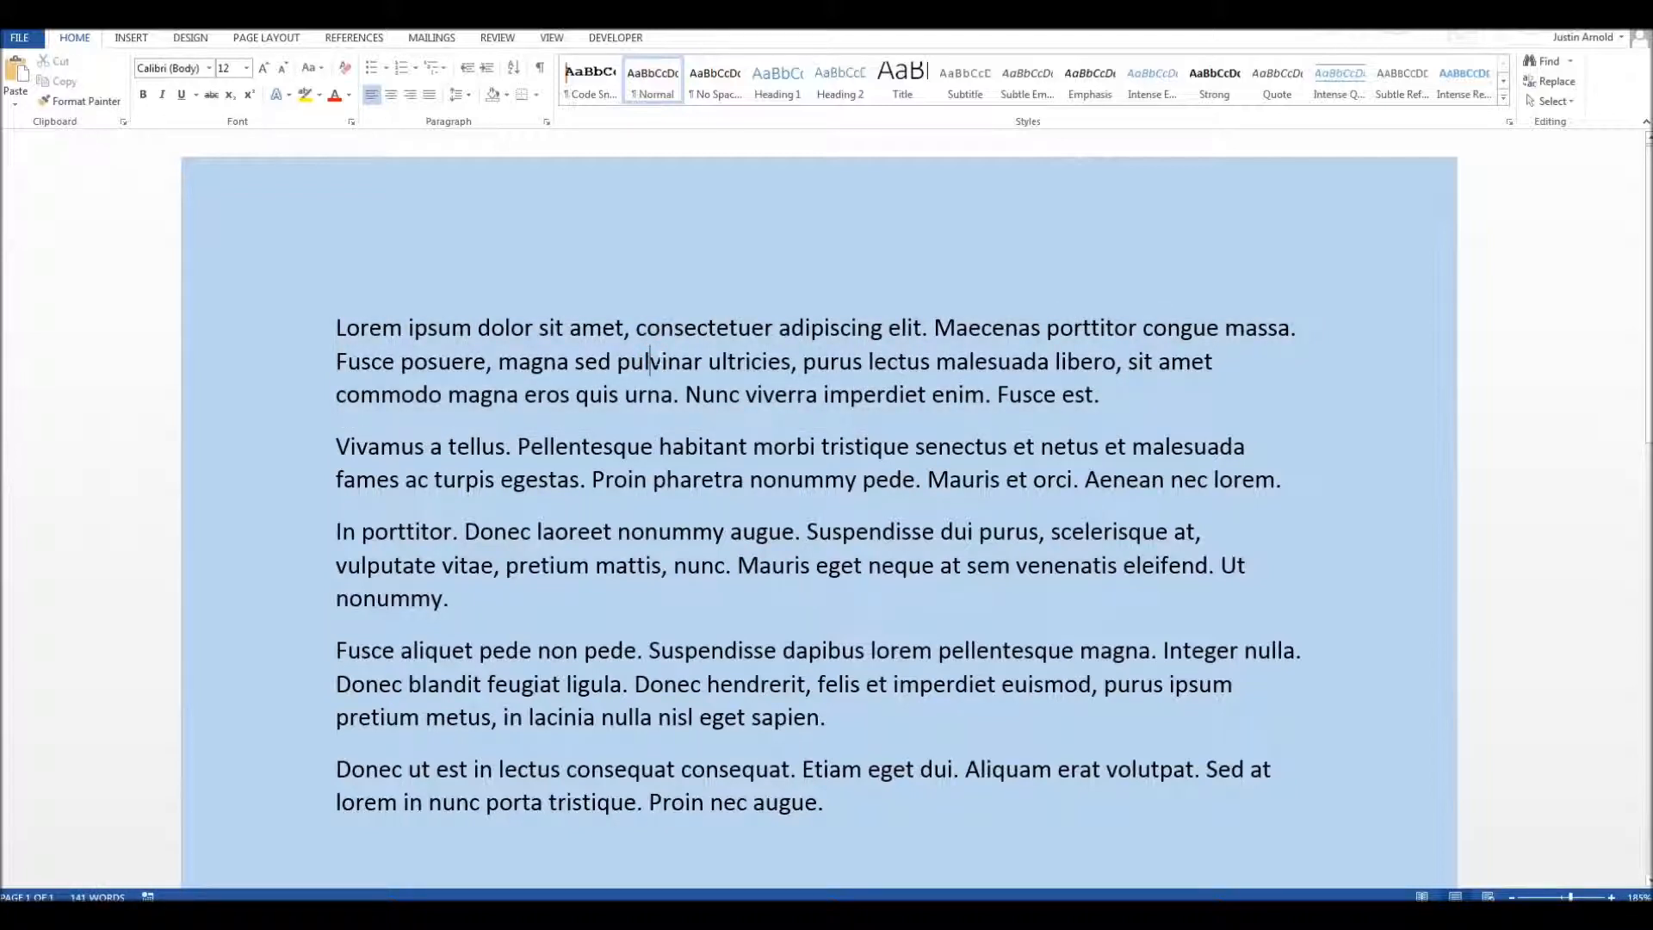
Step: Select the sentence starting "Fusce posuere", and the one starting "Mauris eget neque" in the third paragraph
{"action": "left_click", "coordinate": [635, 372], "text": "ctrl"}
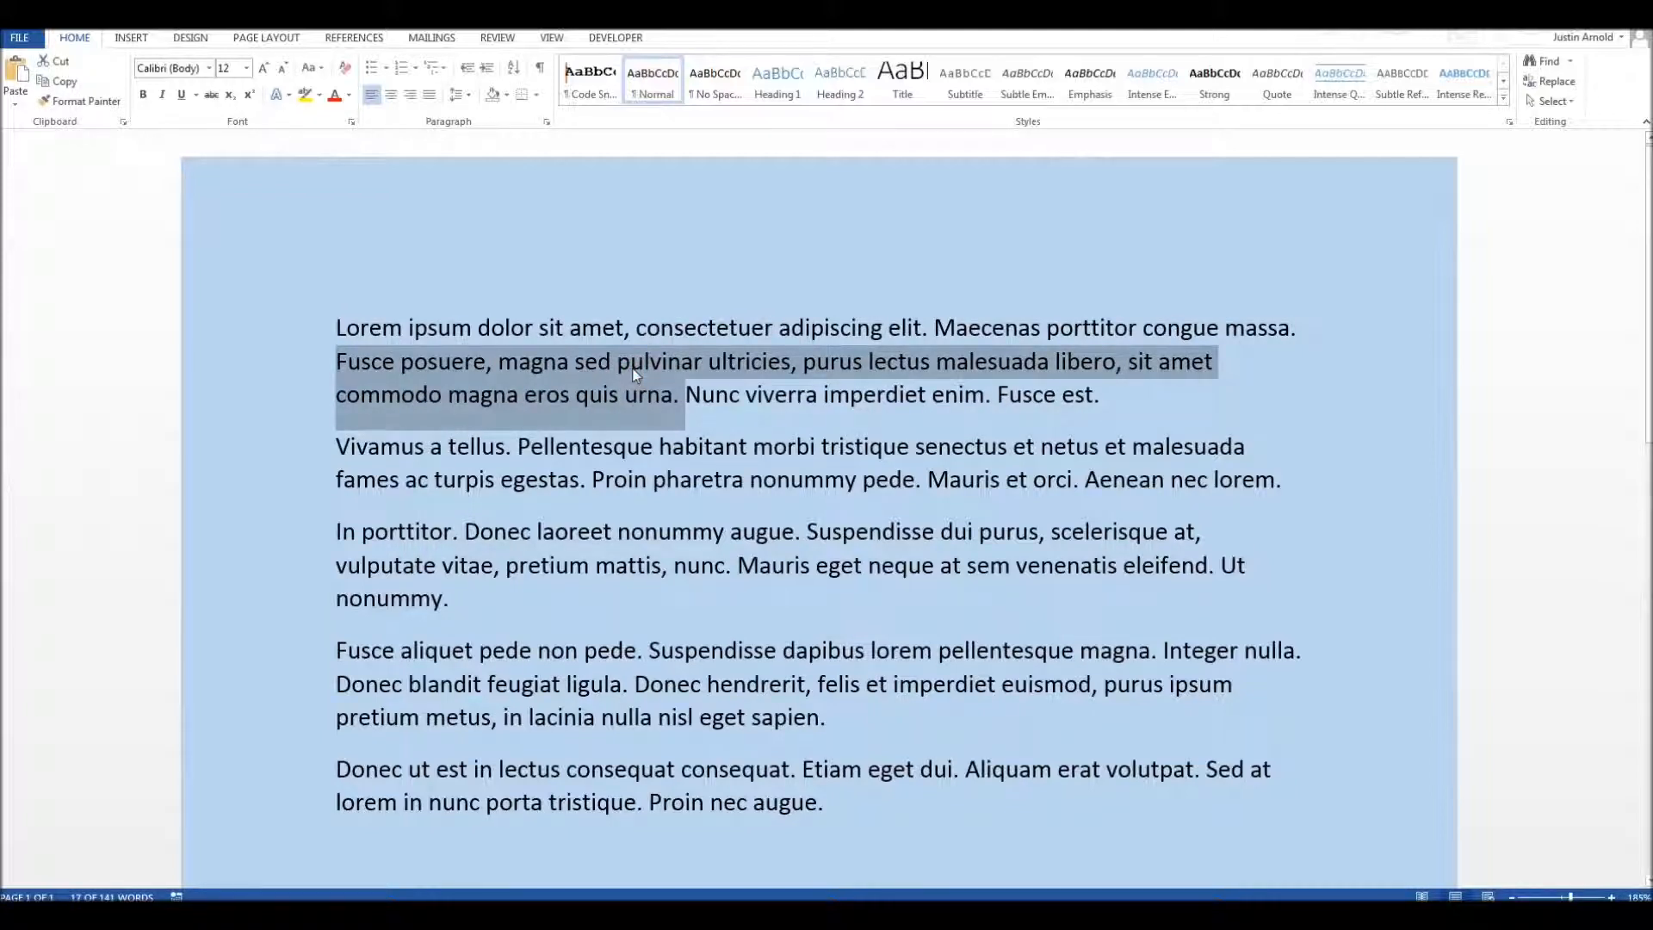
{"action": "left_click", "coordinate": [961, 565]}
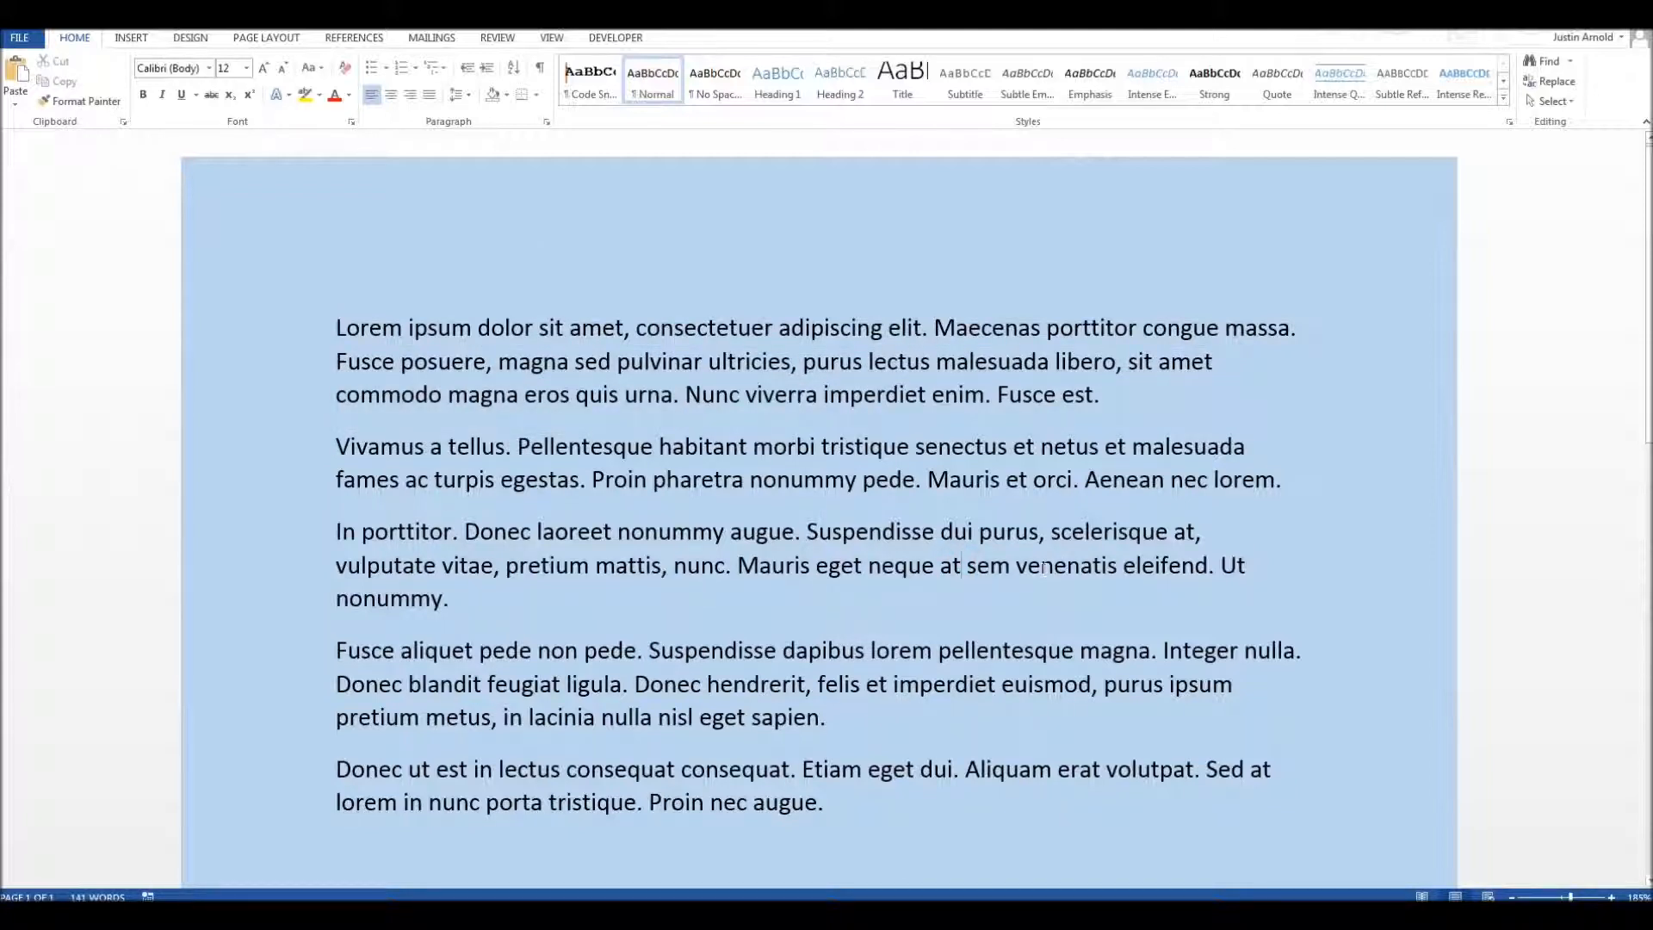
{"action": "left_click", "coordinate": [1043, 568], "text": "ctrl"}
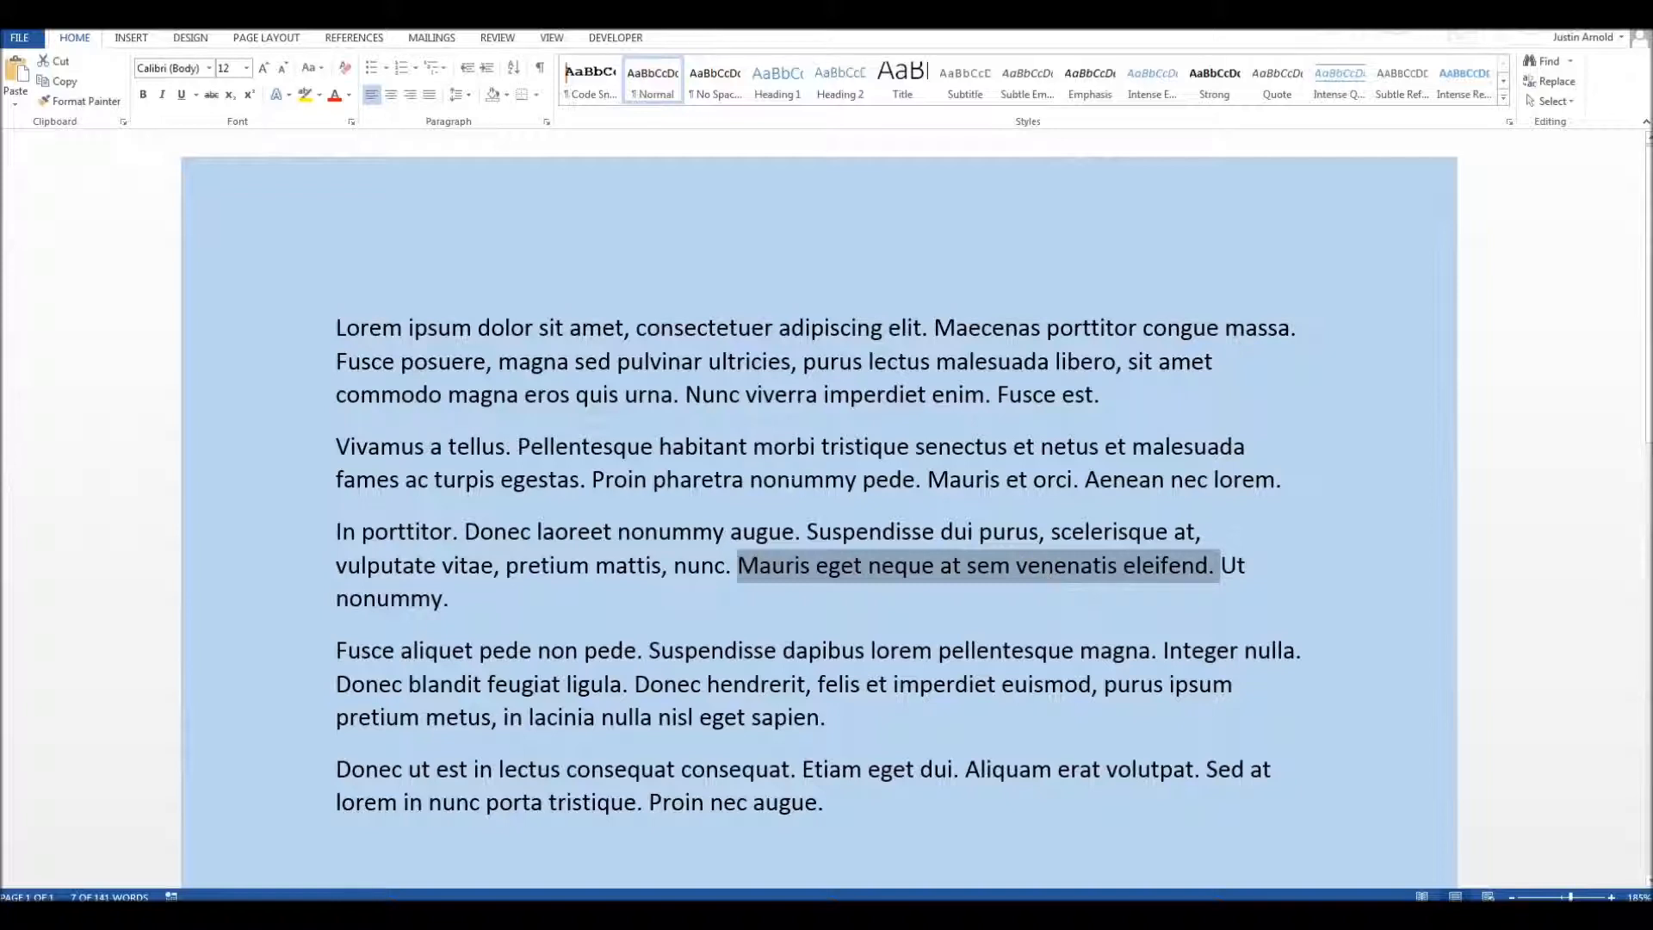
Step: Select the word "nonummy" in the second paragraph and the whole paragraph, and clear the selection
{"action": "double_click", "coordinate": [795, 485]}
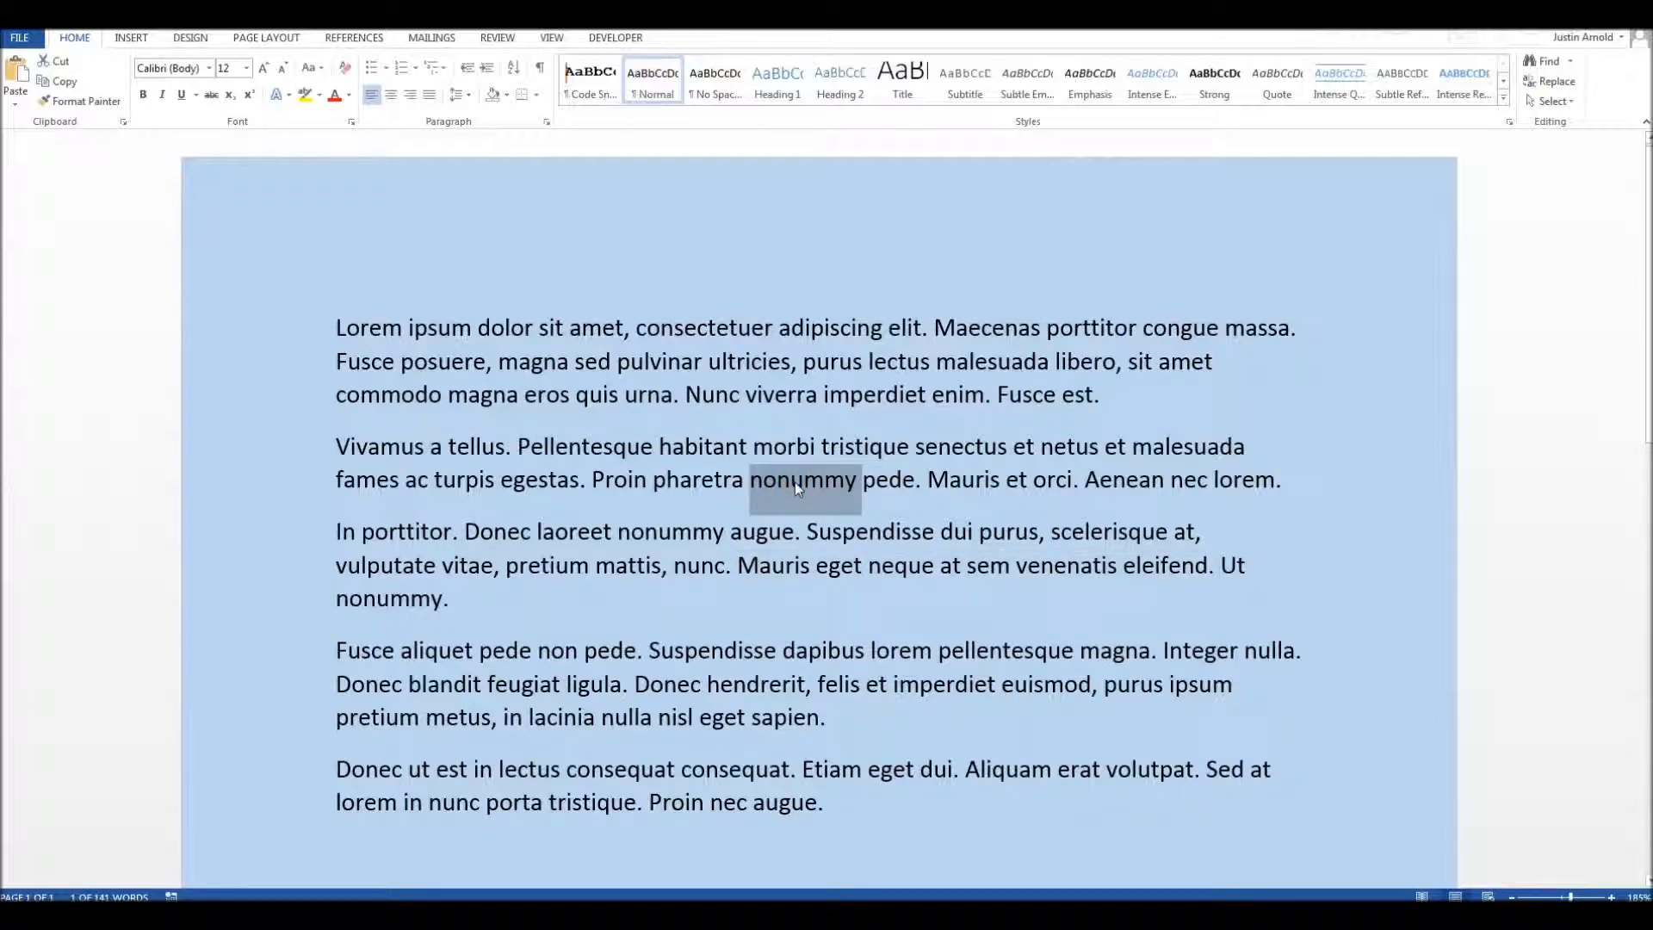
{"action": "triple_click", "coordinate": [793, 482]}
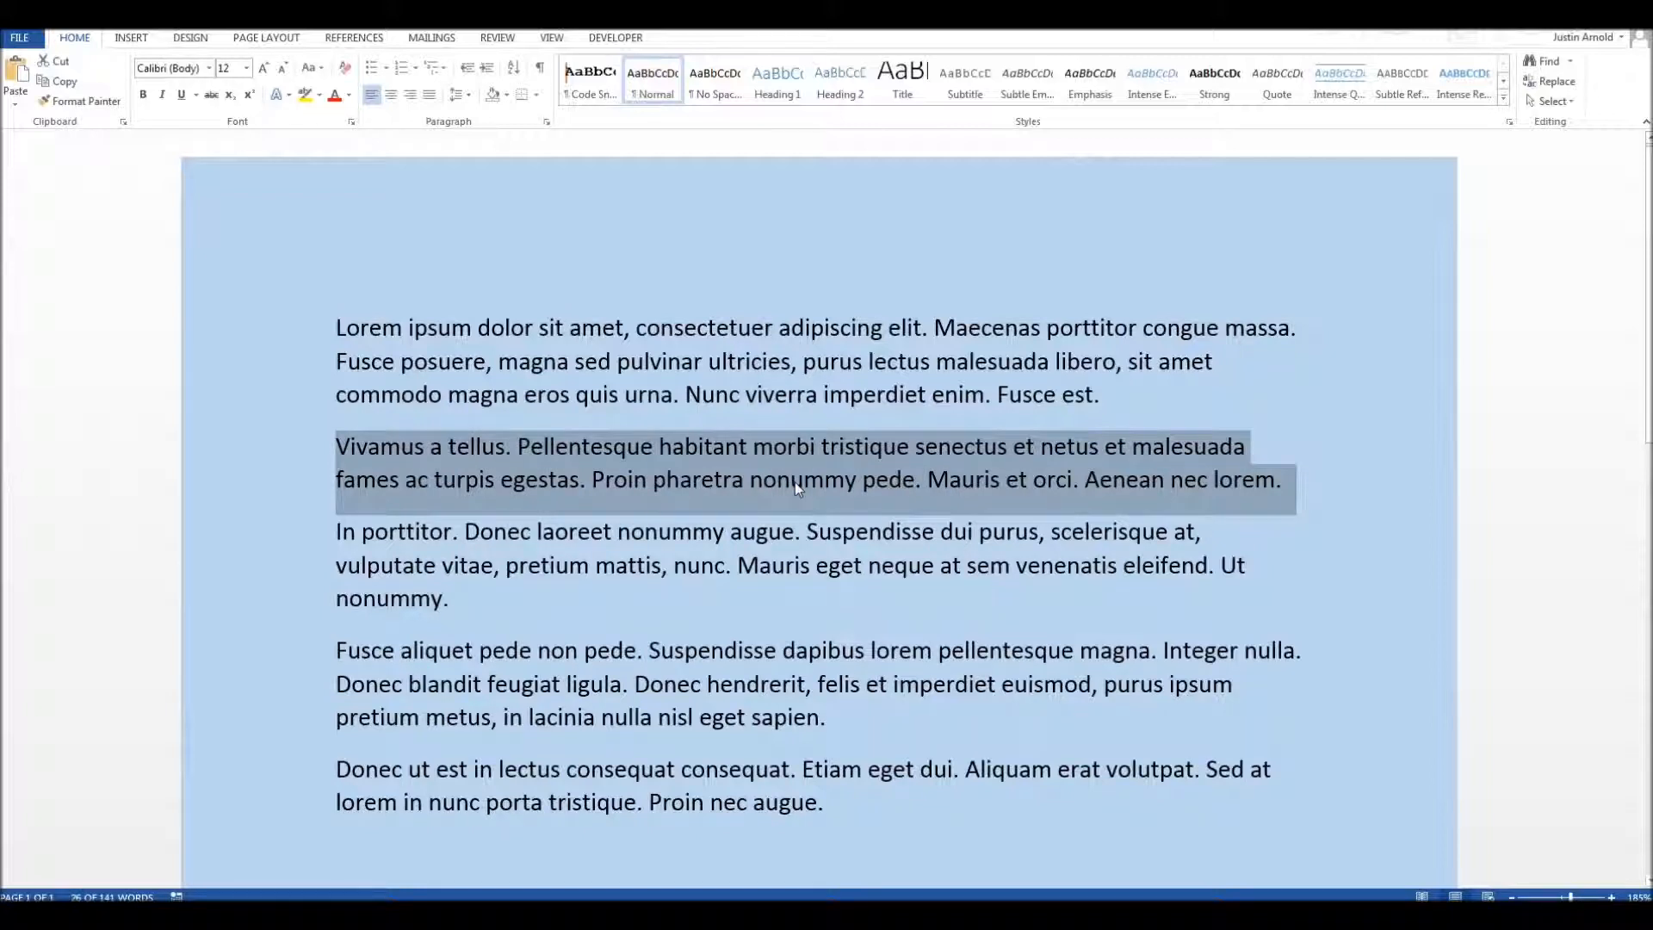
{"action": "left_click", "coordinate": [793, 482], "text": "ctrl"}
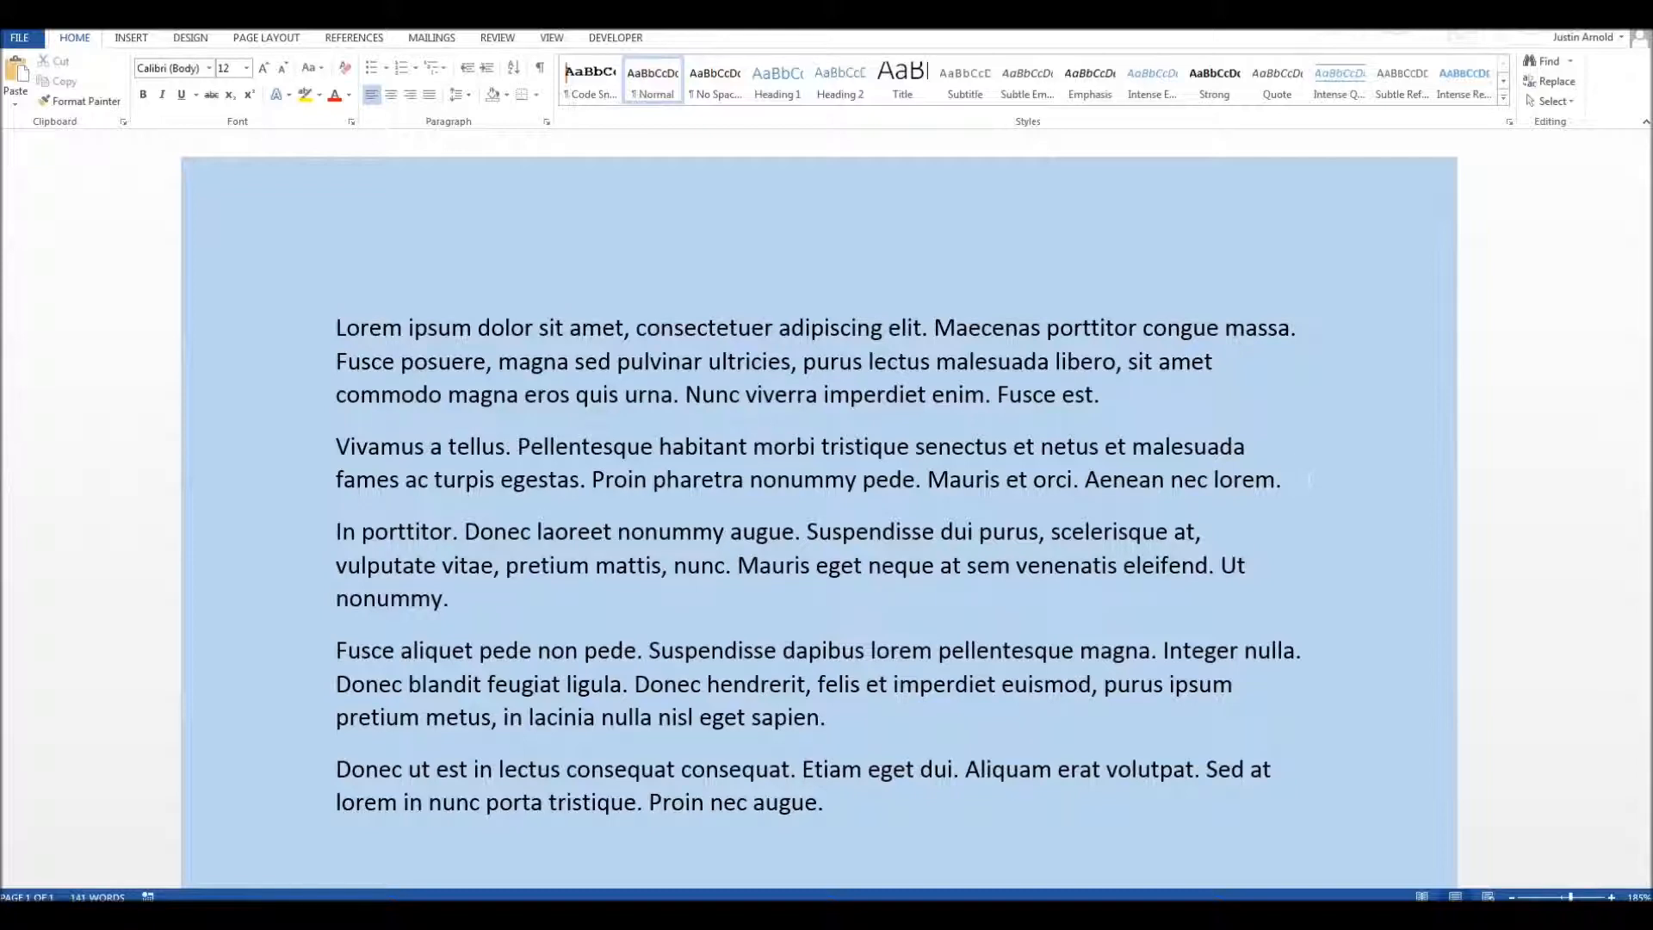
{"action": "key", "text": "Return"}
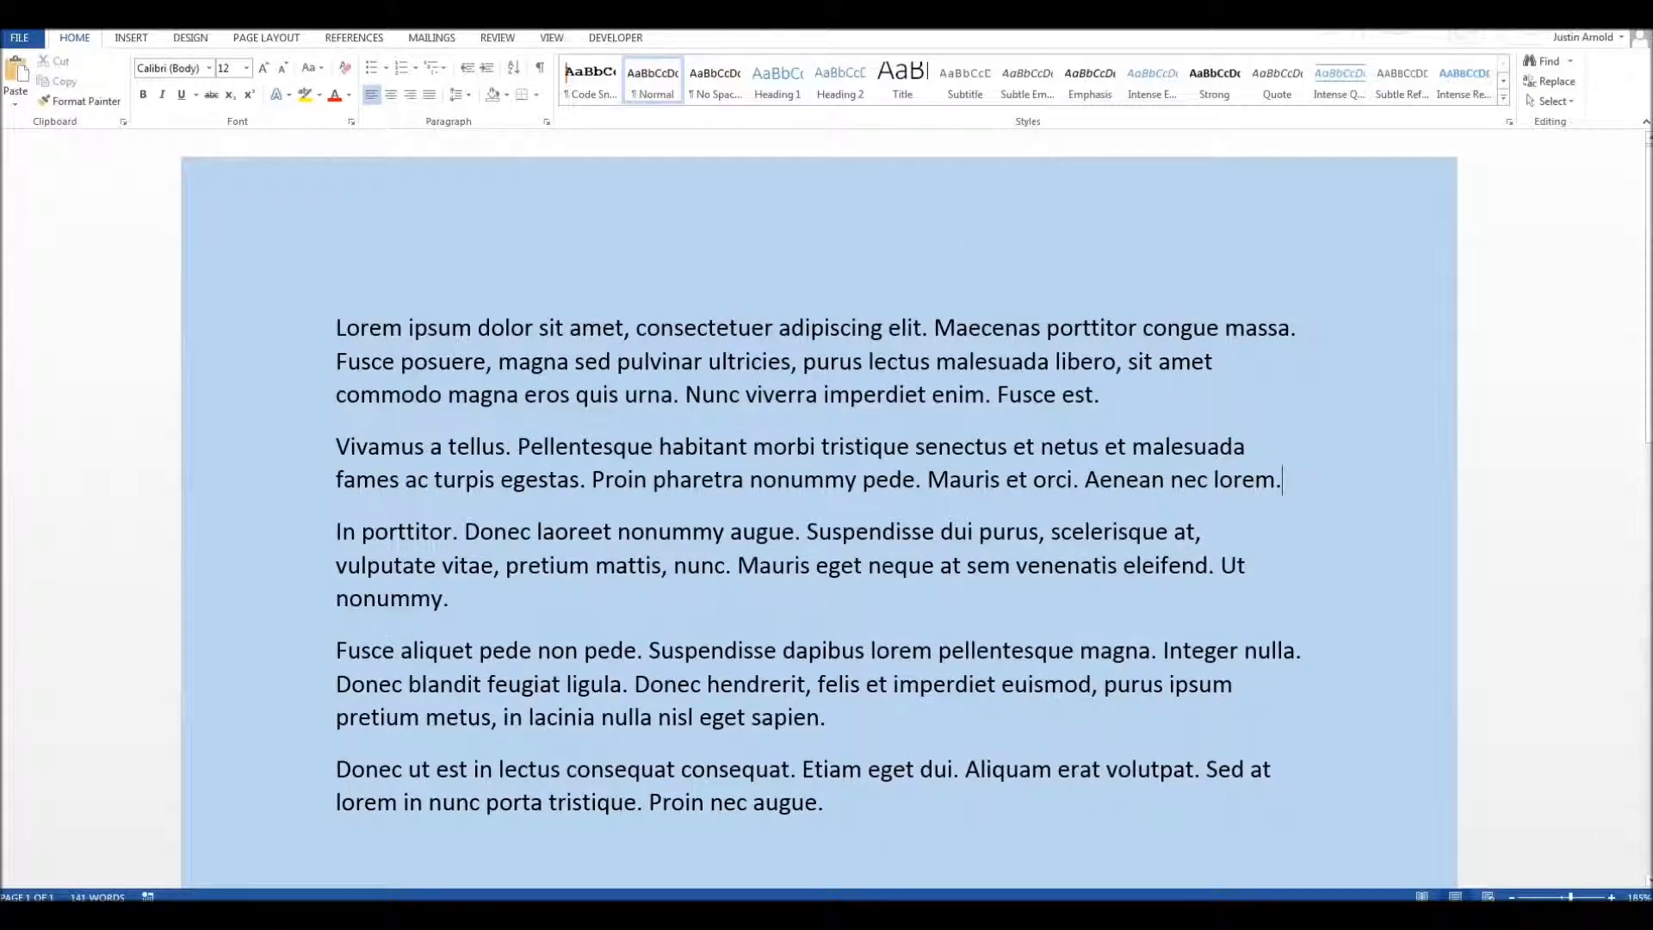
Step: Split "Lorem ipsum dolor sit amet" off the first paragraph onto its own line, removing the comma after it
{"action": "left_click", "coordinate": [636, 328]}
{"action": "key", "text": "BackSpace"}
{"action": "key", "text": "BackSpace"}
{"action": "key", "text": "Return"}
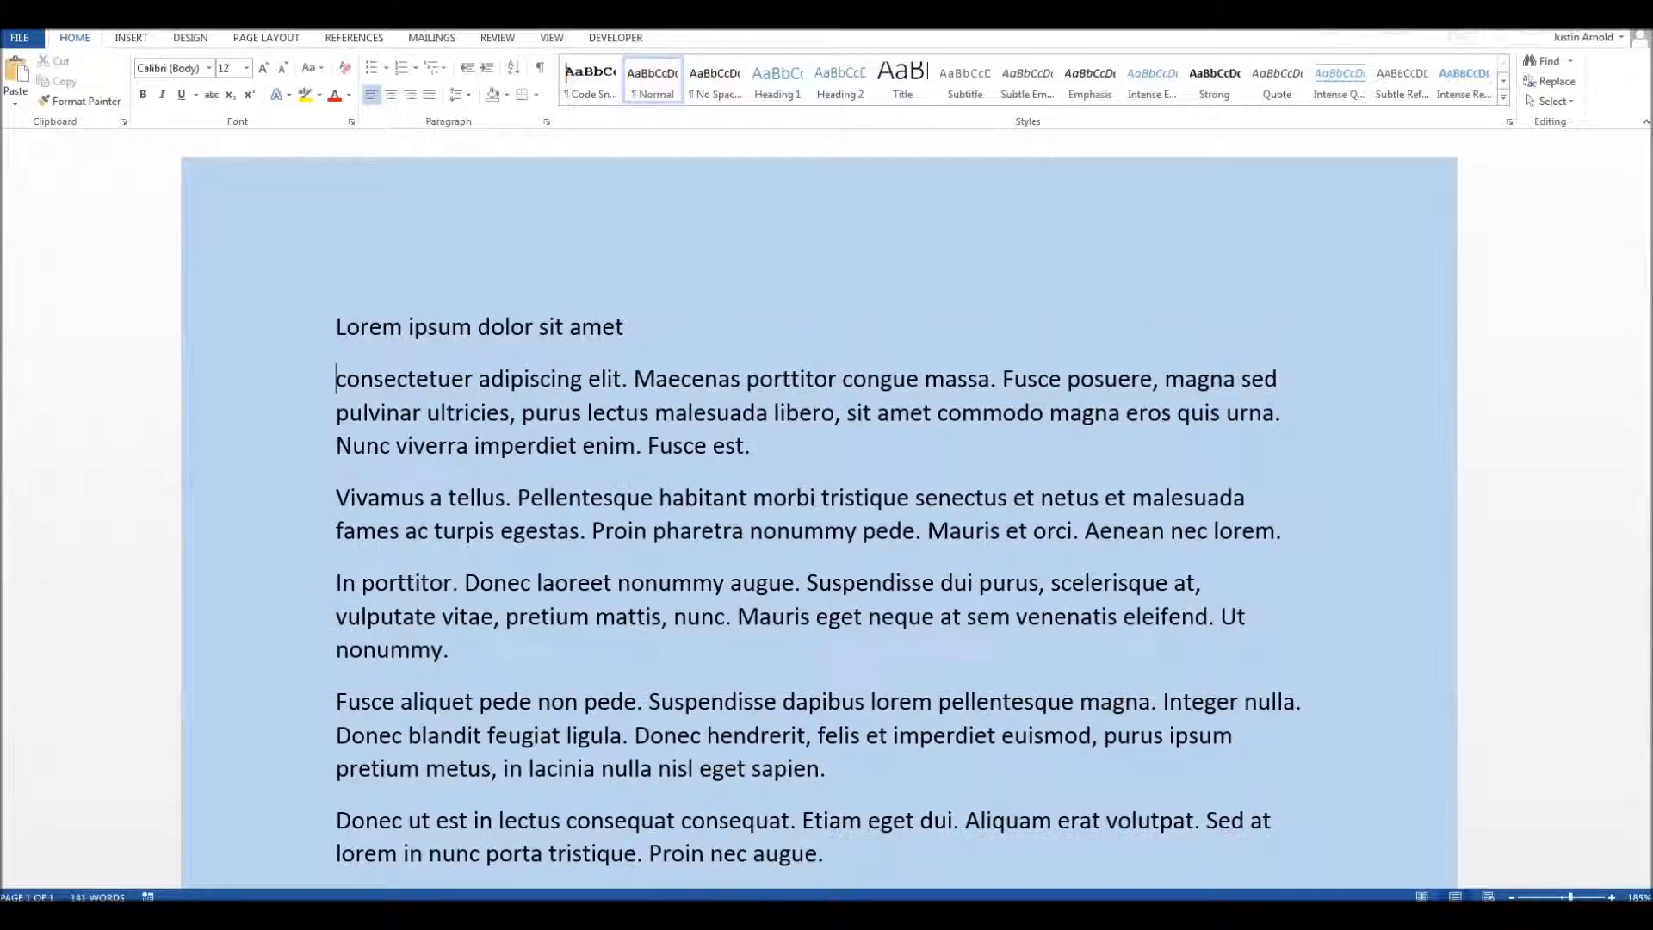
Step: Set the font size of the "Lorem ipsum dolor sit amet" line to 24
{"action": "triple_click", "coordinate": [531, 328]}
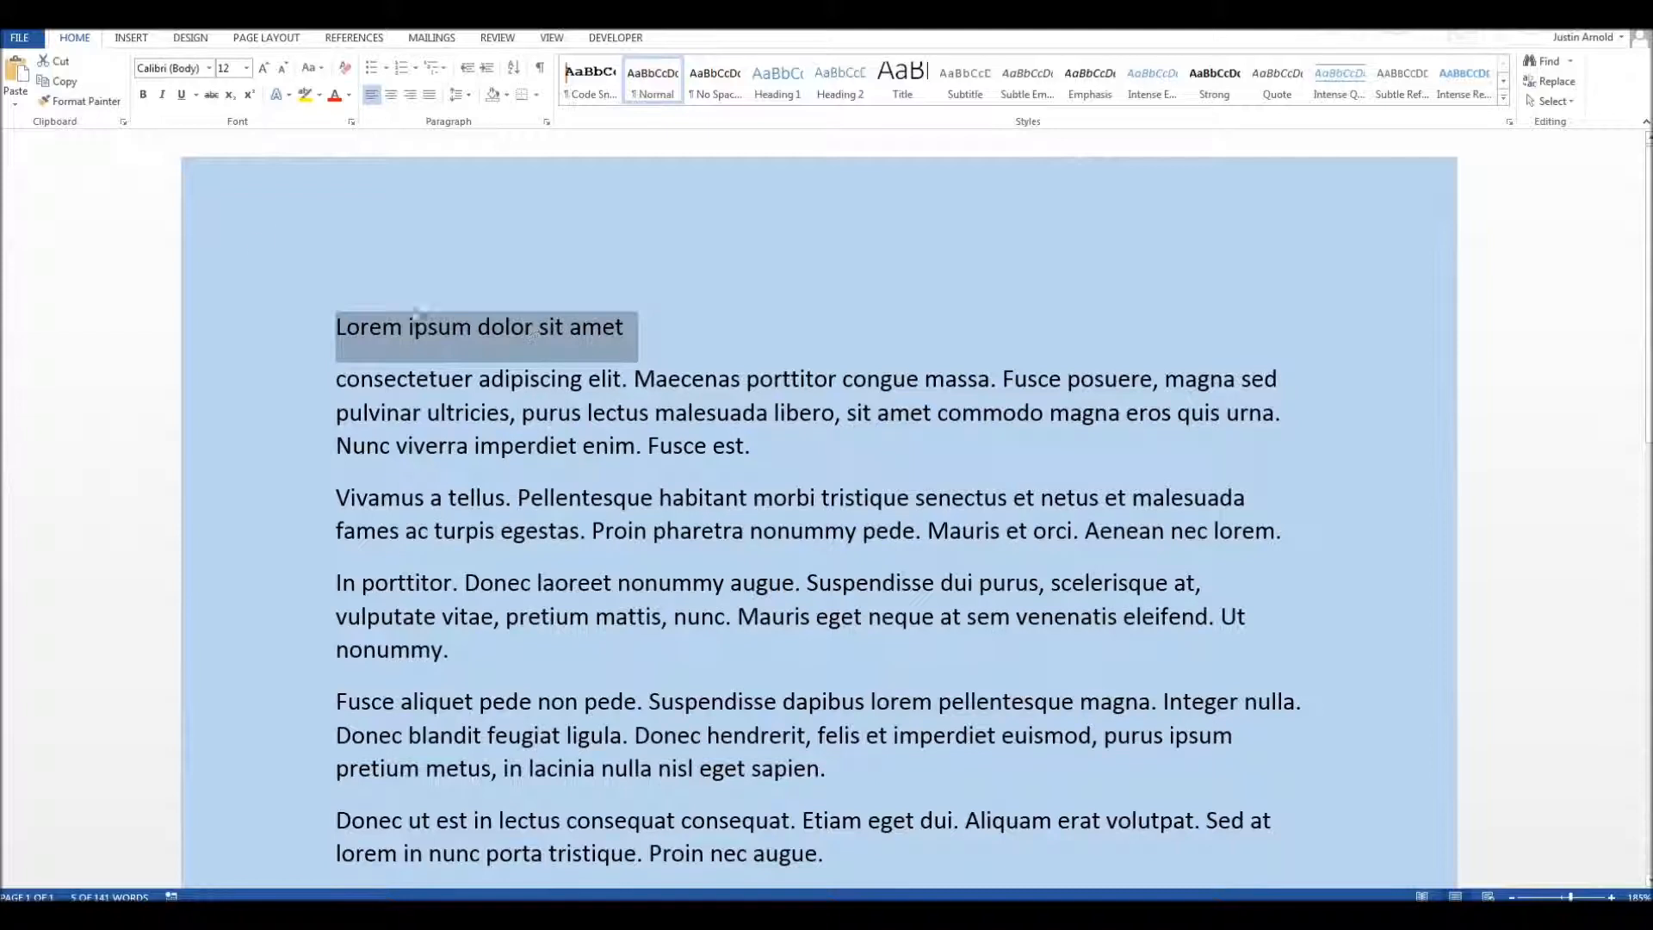
{"action": "left_click", "coordinate": [246, 68]}
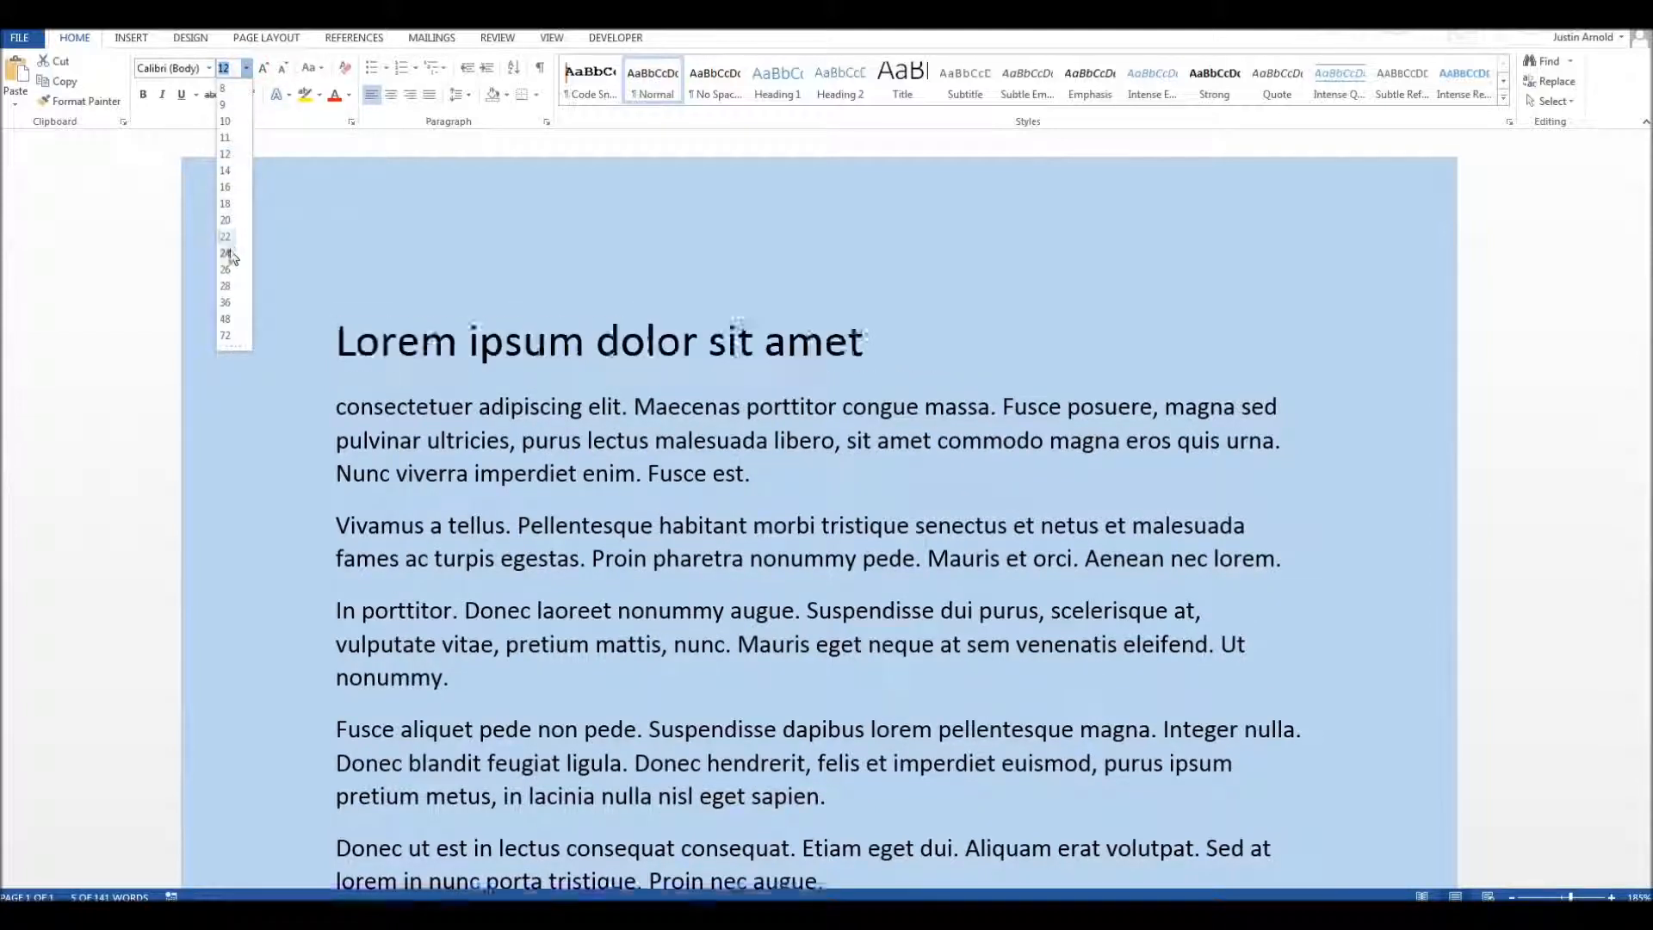
{"action": "left_click", "coordinate": [226, 252]}
{"action": "left_click", "coordinate": [984, 365]}
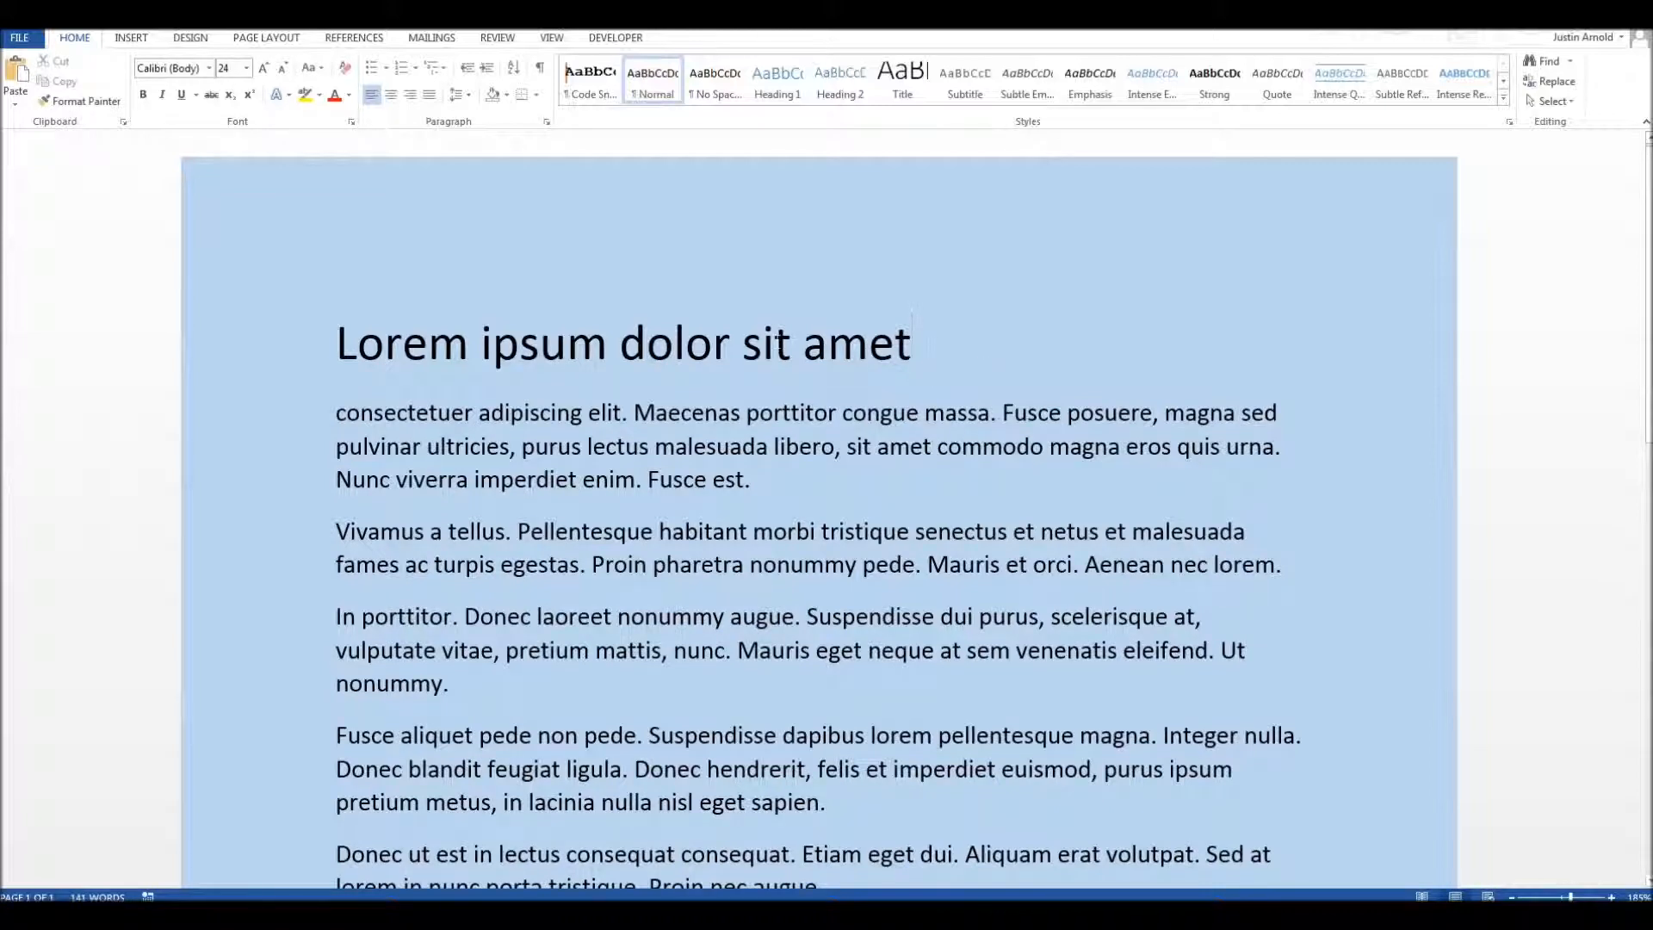
Step: Underline the "Lorem ipsum dolor sit amet" title line and undo the underlining
{"action": "left_click_drag", "start_coordinate": [365, 356], "coordinate": [908, 350]}
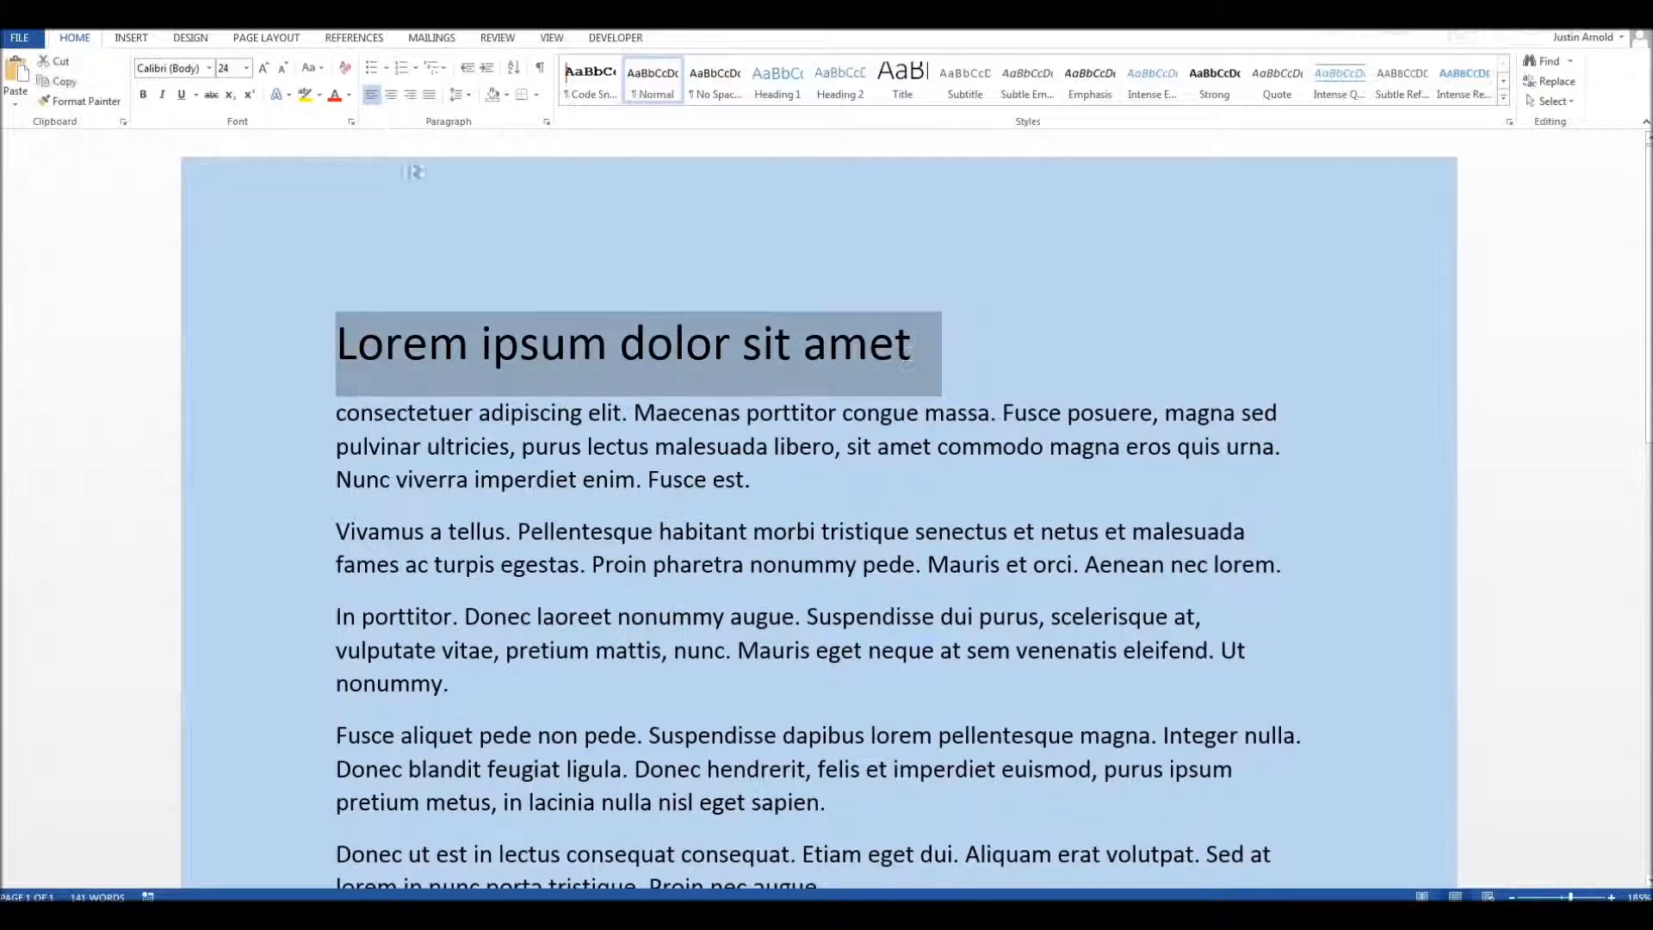
{"action": "left_click", "coordinate": [181, 95]}
{"action": "left_click", "coordinate": [573, 503]}
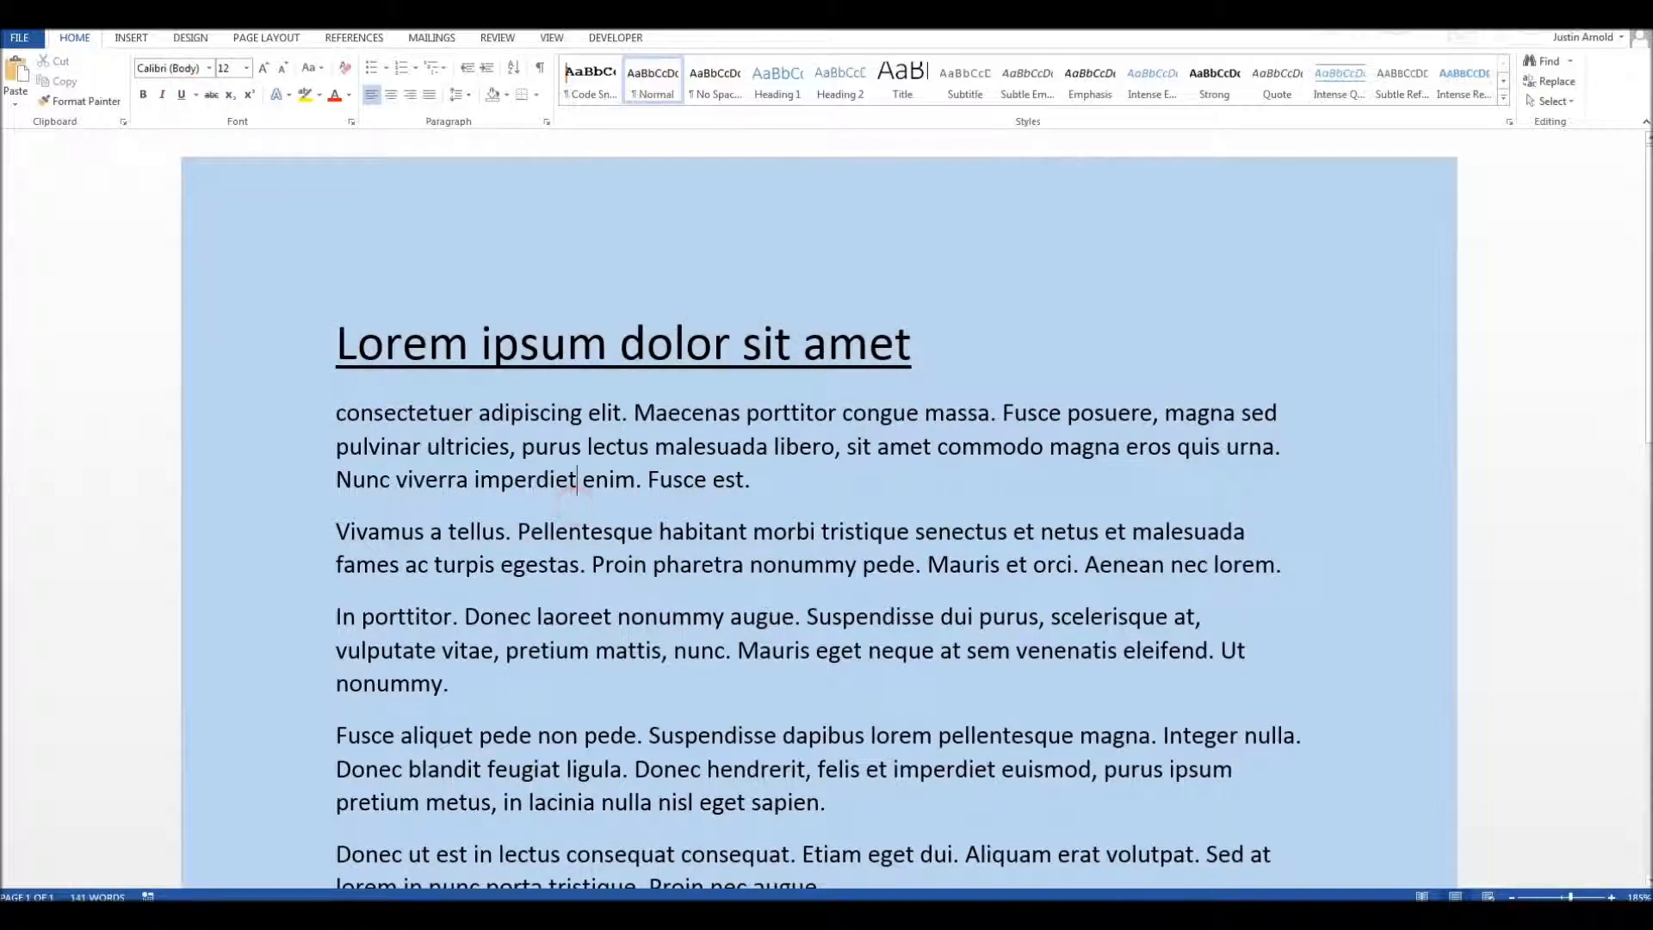
{"action": "key", "text": "ctrl+z"}
Step: Add a new line below the title and insert an automatic horizontal line there using three hyphens (---)
{"action": "left_click", "coordinate": [980, 344]}
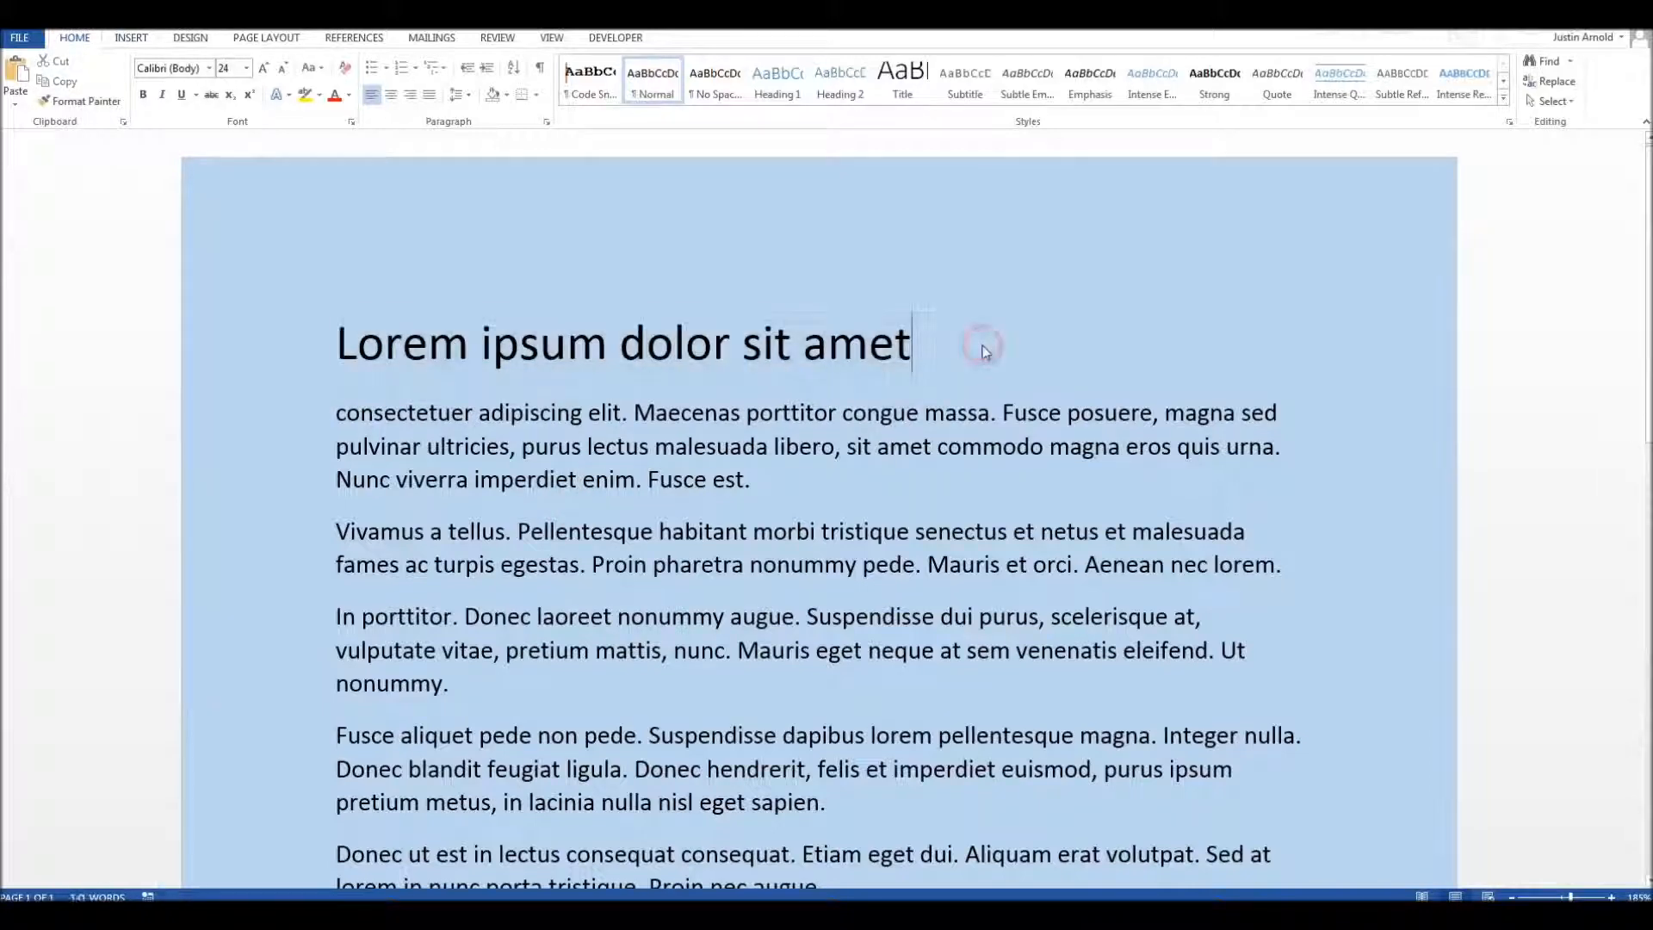
{"action": "key", "text": "Return"}
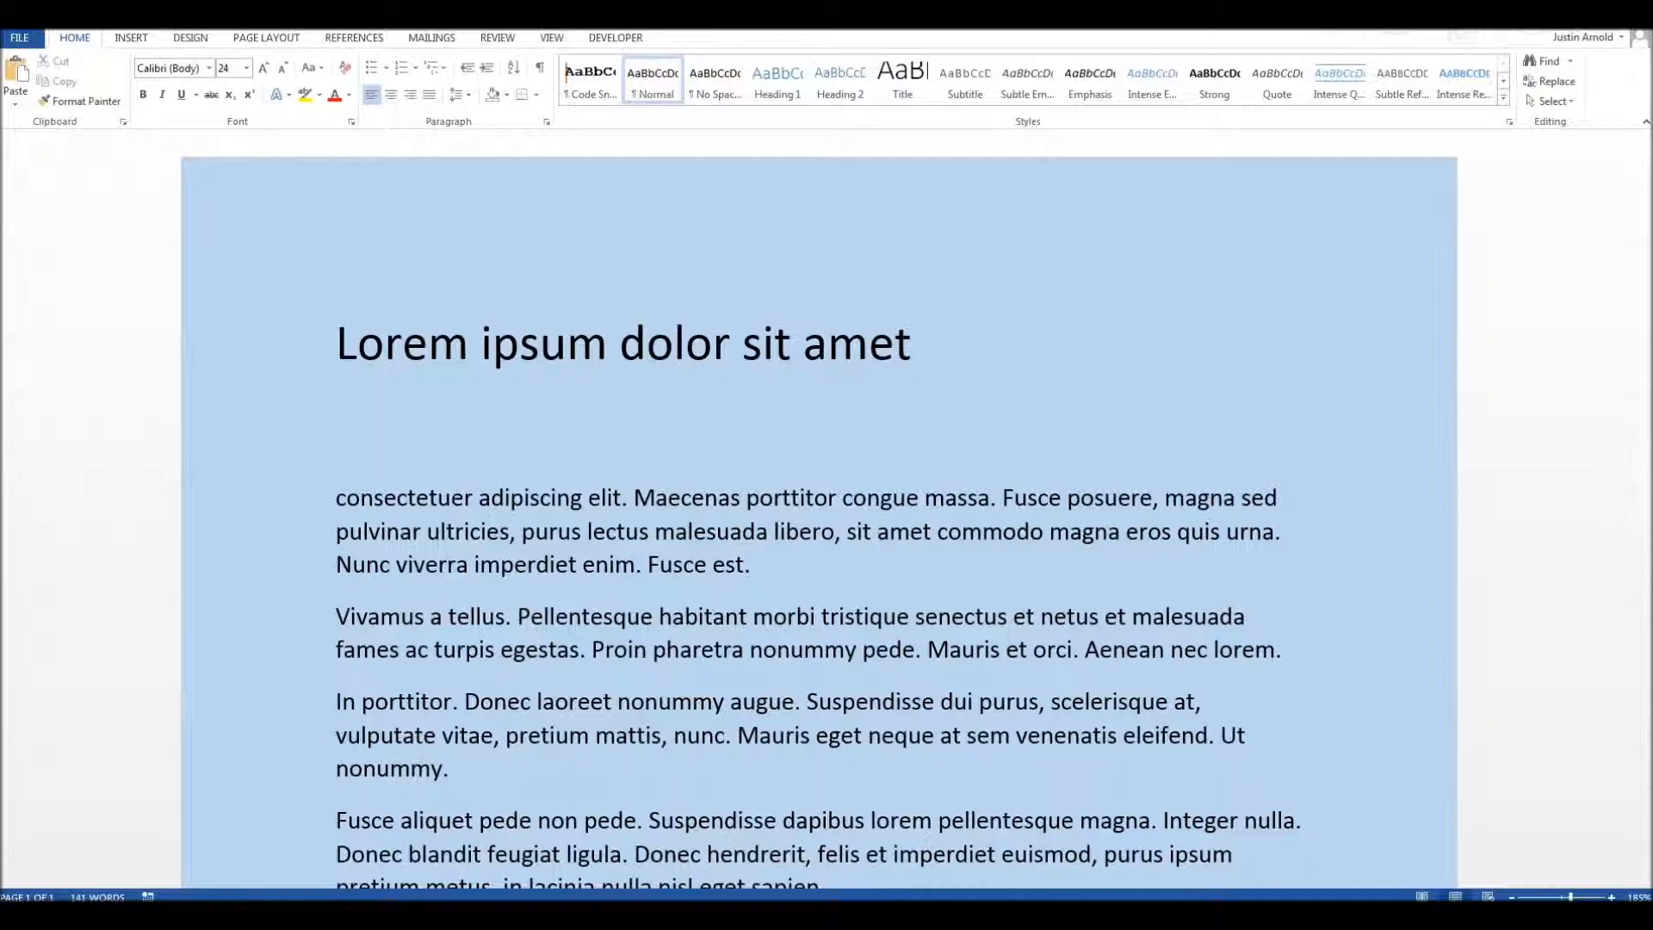
{"action": "type", "text": "---"}
{"action": "key", "text": "Return"}
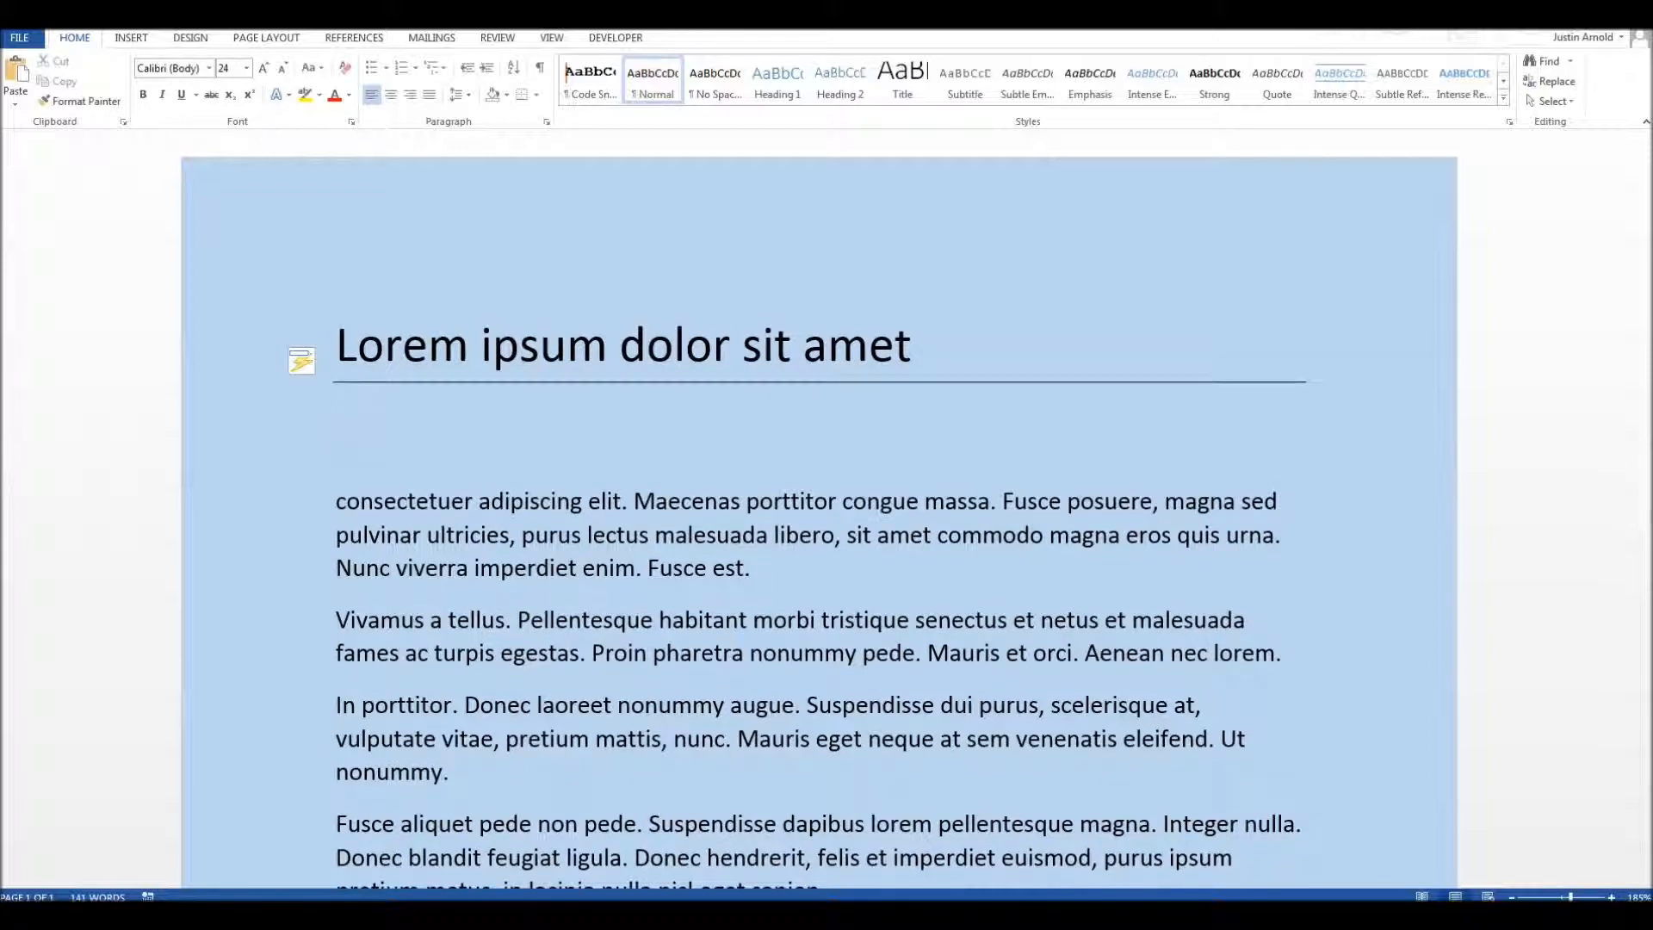
Step: Undo the automatic horizontal line and delete the three hyphens below the title
{"action": "left_click", "coordinate": [864, 560]}
{"action": "key", "text": "ctrl+z"}
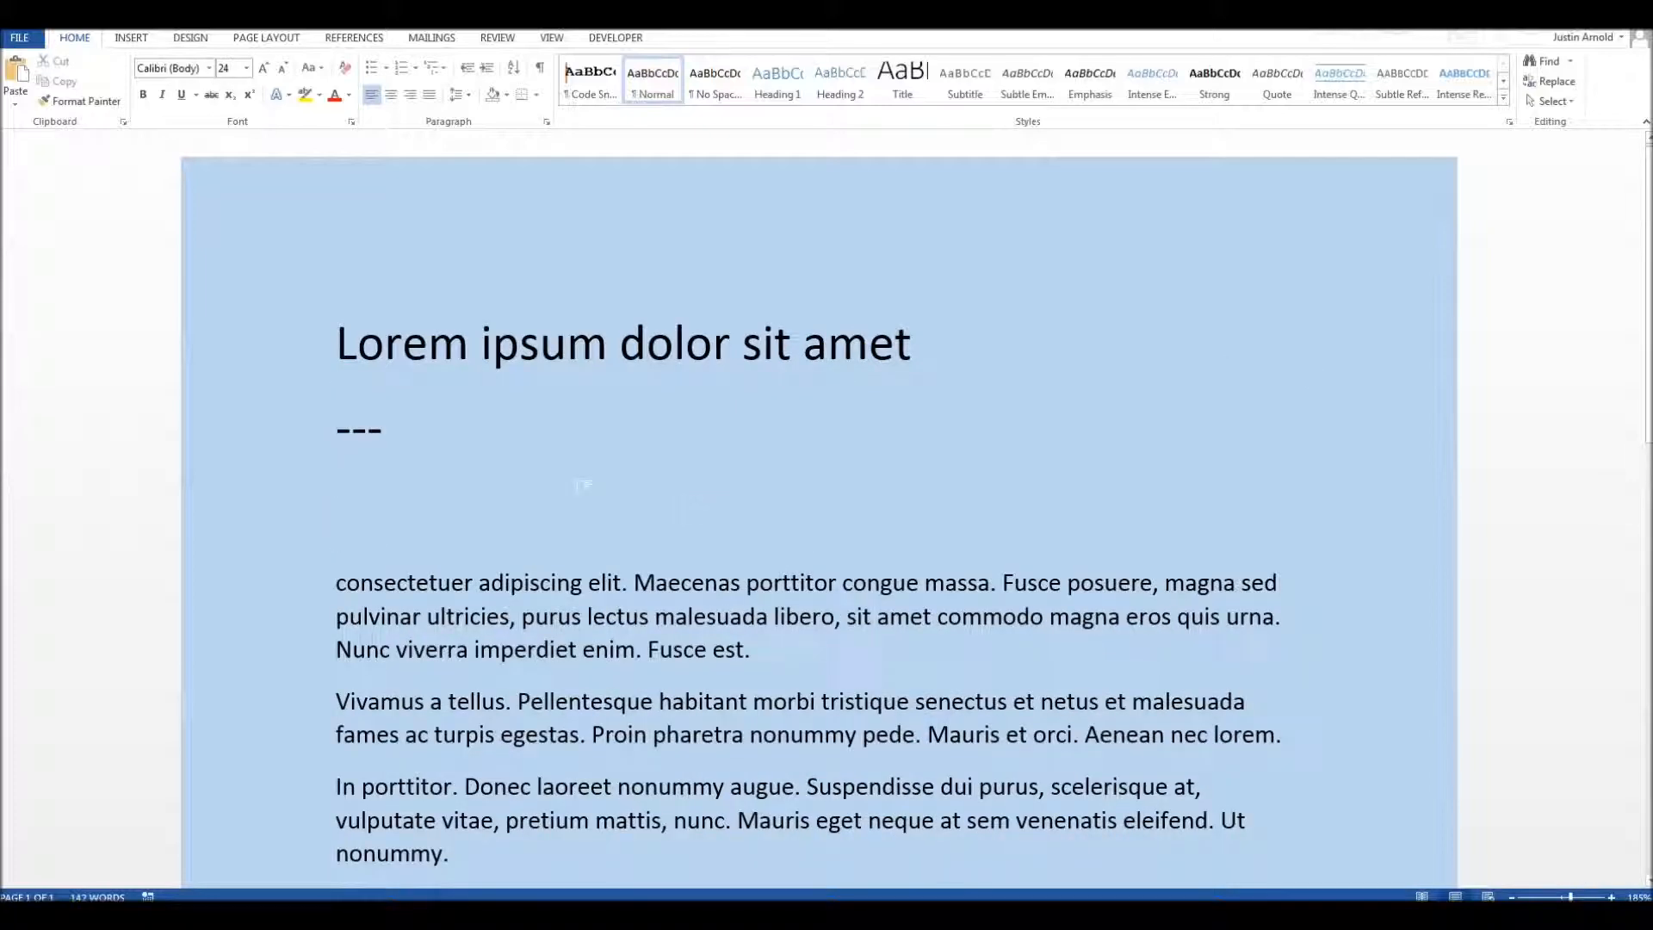
{"action": "key", "text": "BackSpace"}
{"action": "key", "text": "BackSpace"}
{"action": "key", "text": "BackSpace"}
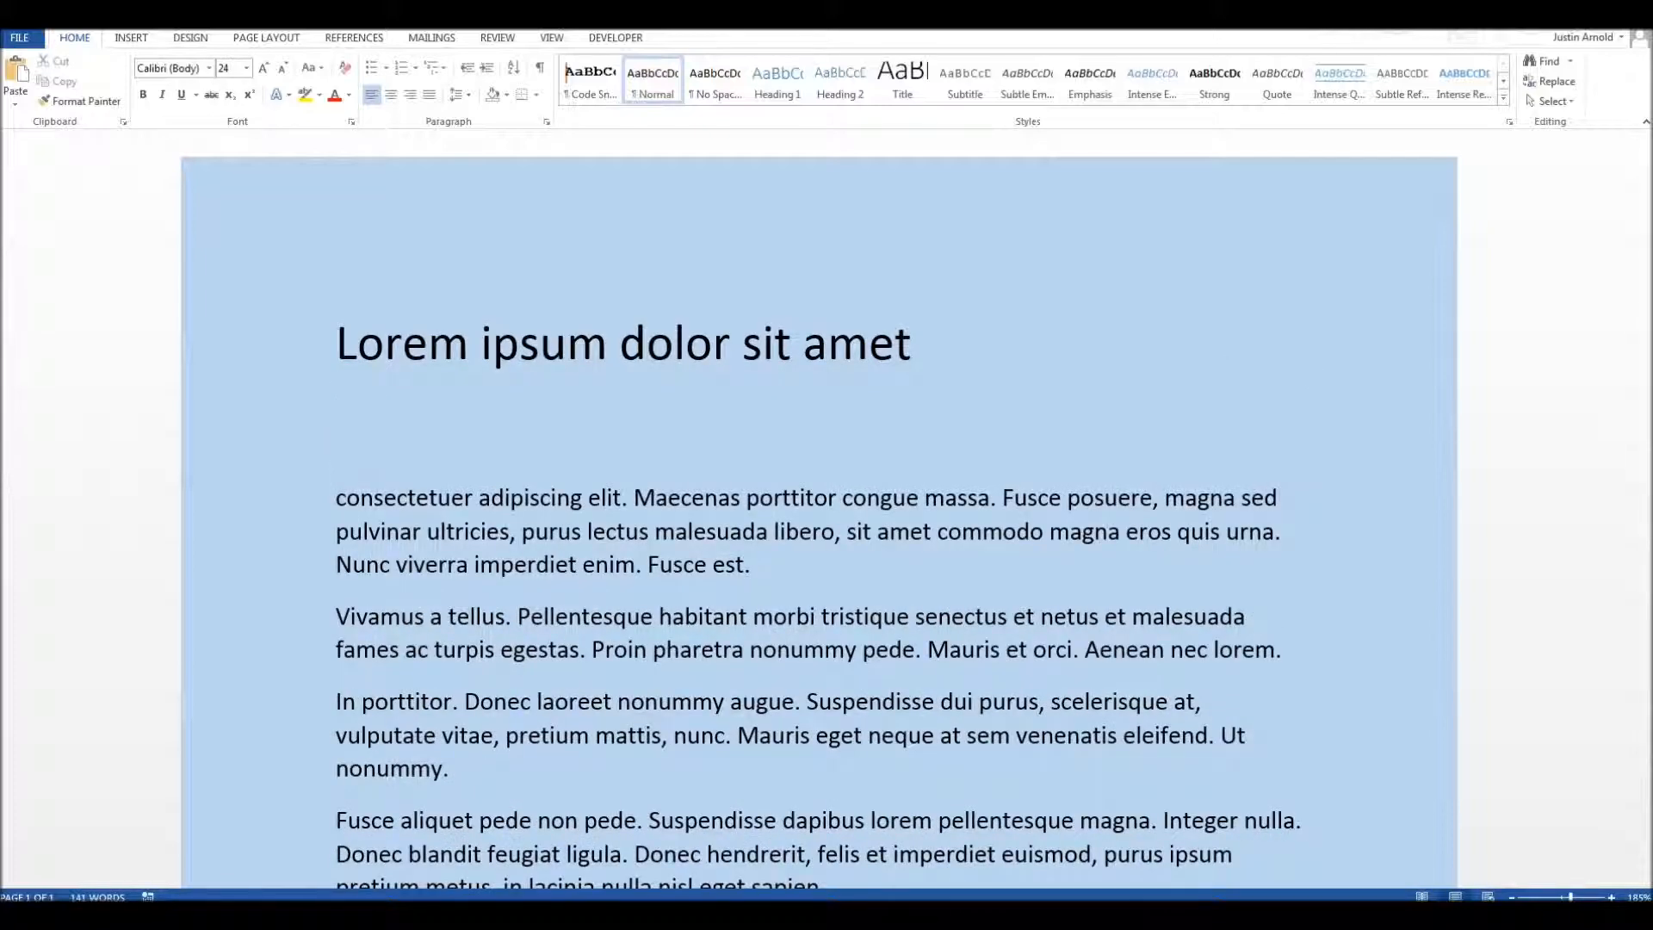
Step: Insert an automatic double horizontal line below the title using three equals signs (===)
{"action": "type", "text": "--"}
{"action": "key", "text": "BackSpace"}
{"action": "key", "text": "BackSpace"}
{"action": "type", "text": "==="}
{"action": "key", "text": "Return"}
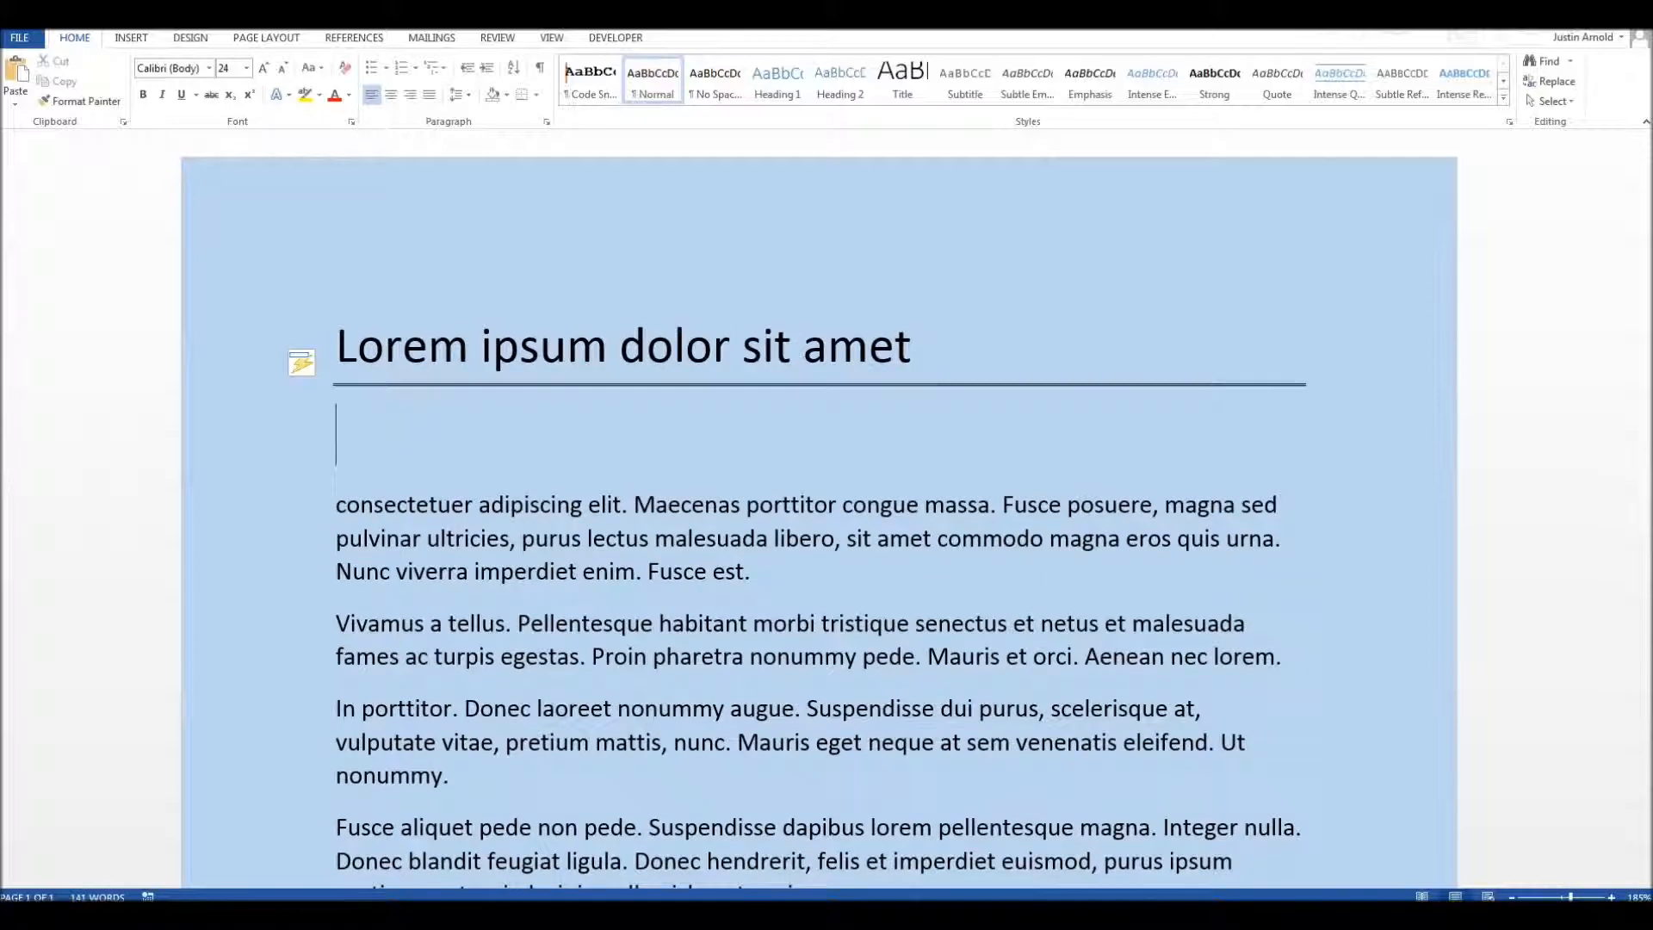
{"action": "scroll", "coordinate": [626, 485], "scroll_direction": "up", "scroll_amount": 4}
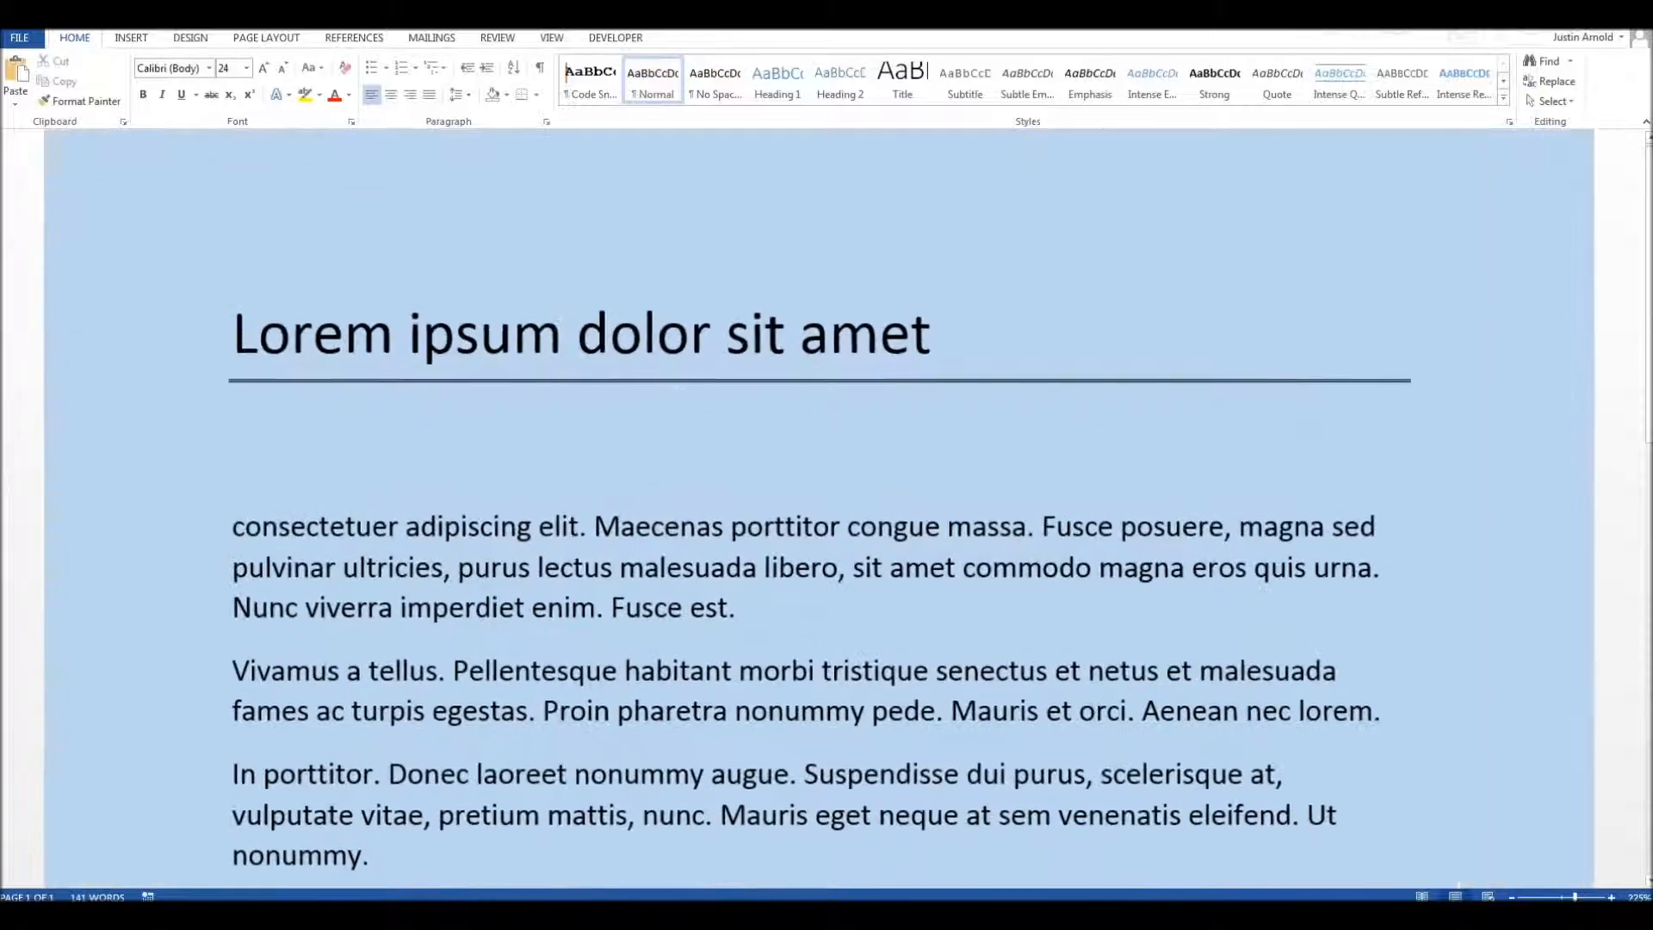
{"action": "scroll", "coordinate": [472, 433], "scroll_direction": "down", "scroll_amount": 3}
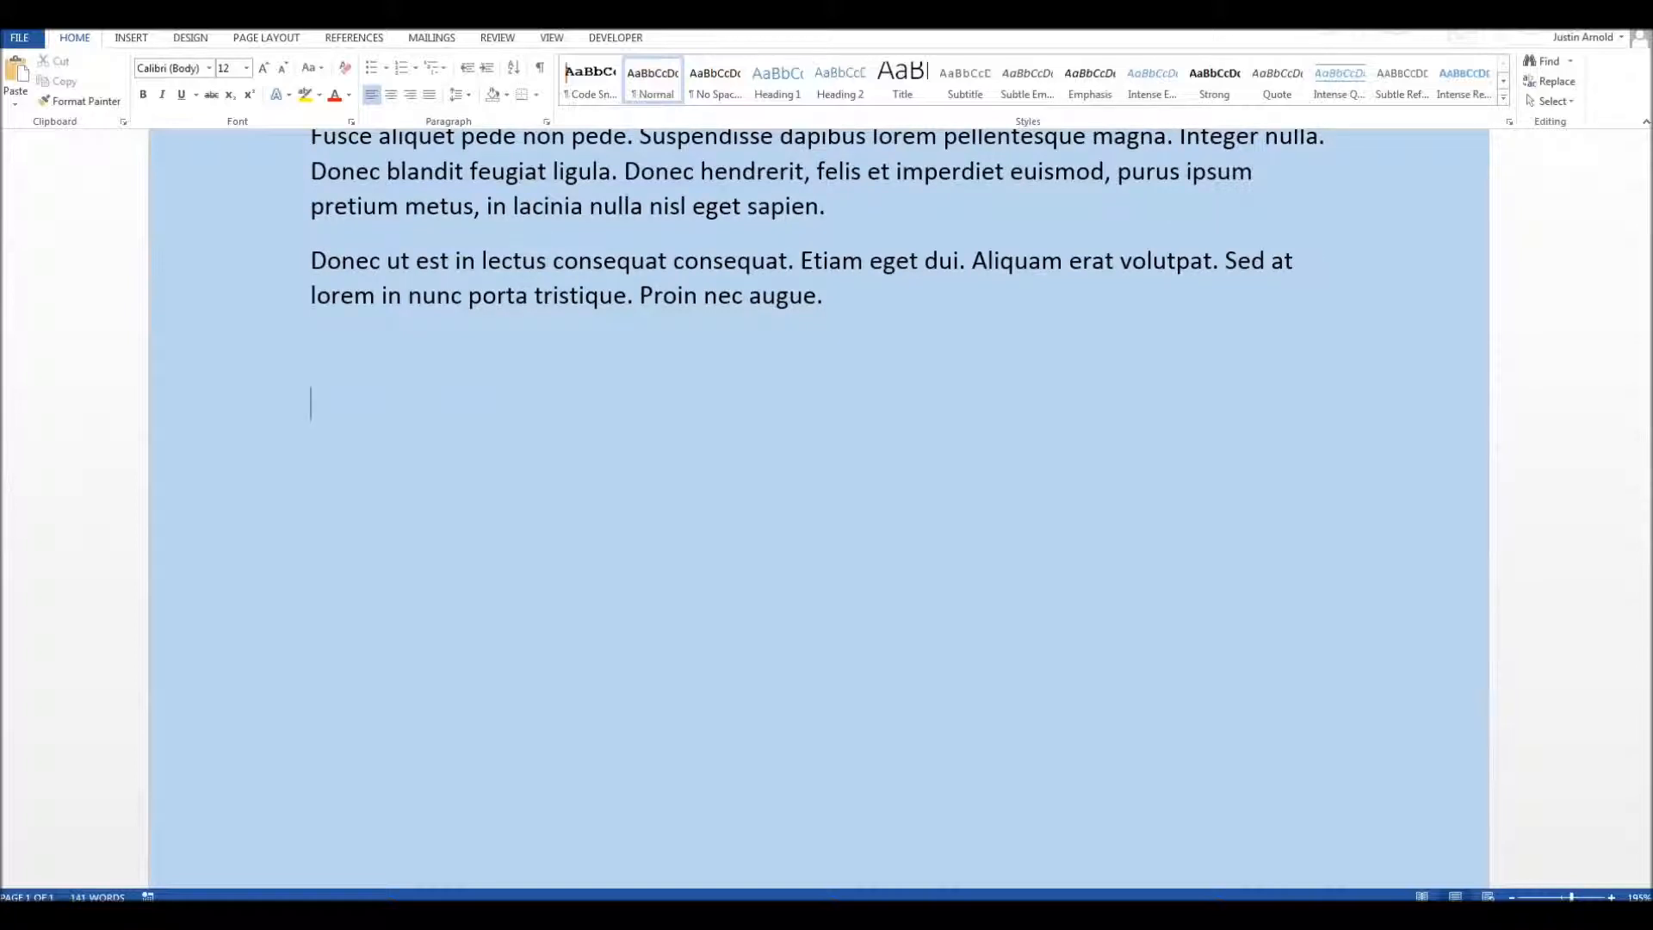
{"action": "left_click", "coordinate": [130, 38]}
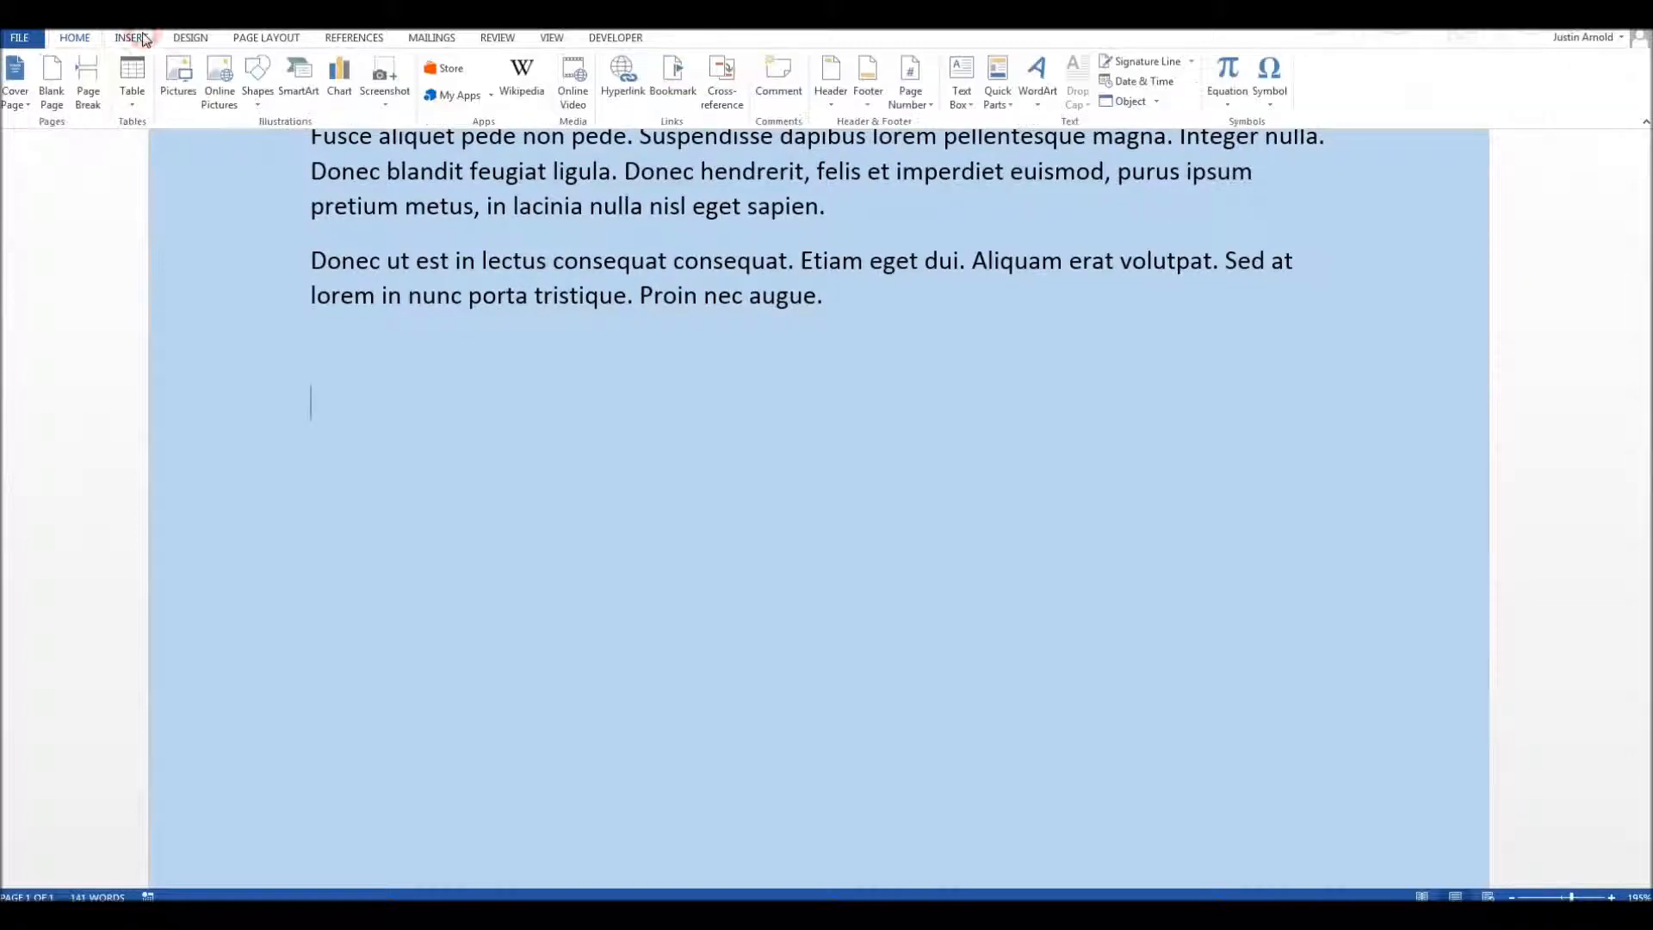
{"action": "left_click", "coordinate": [143, 86]}
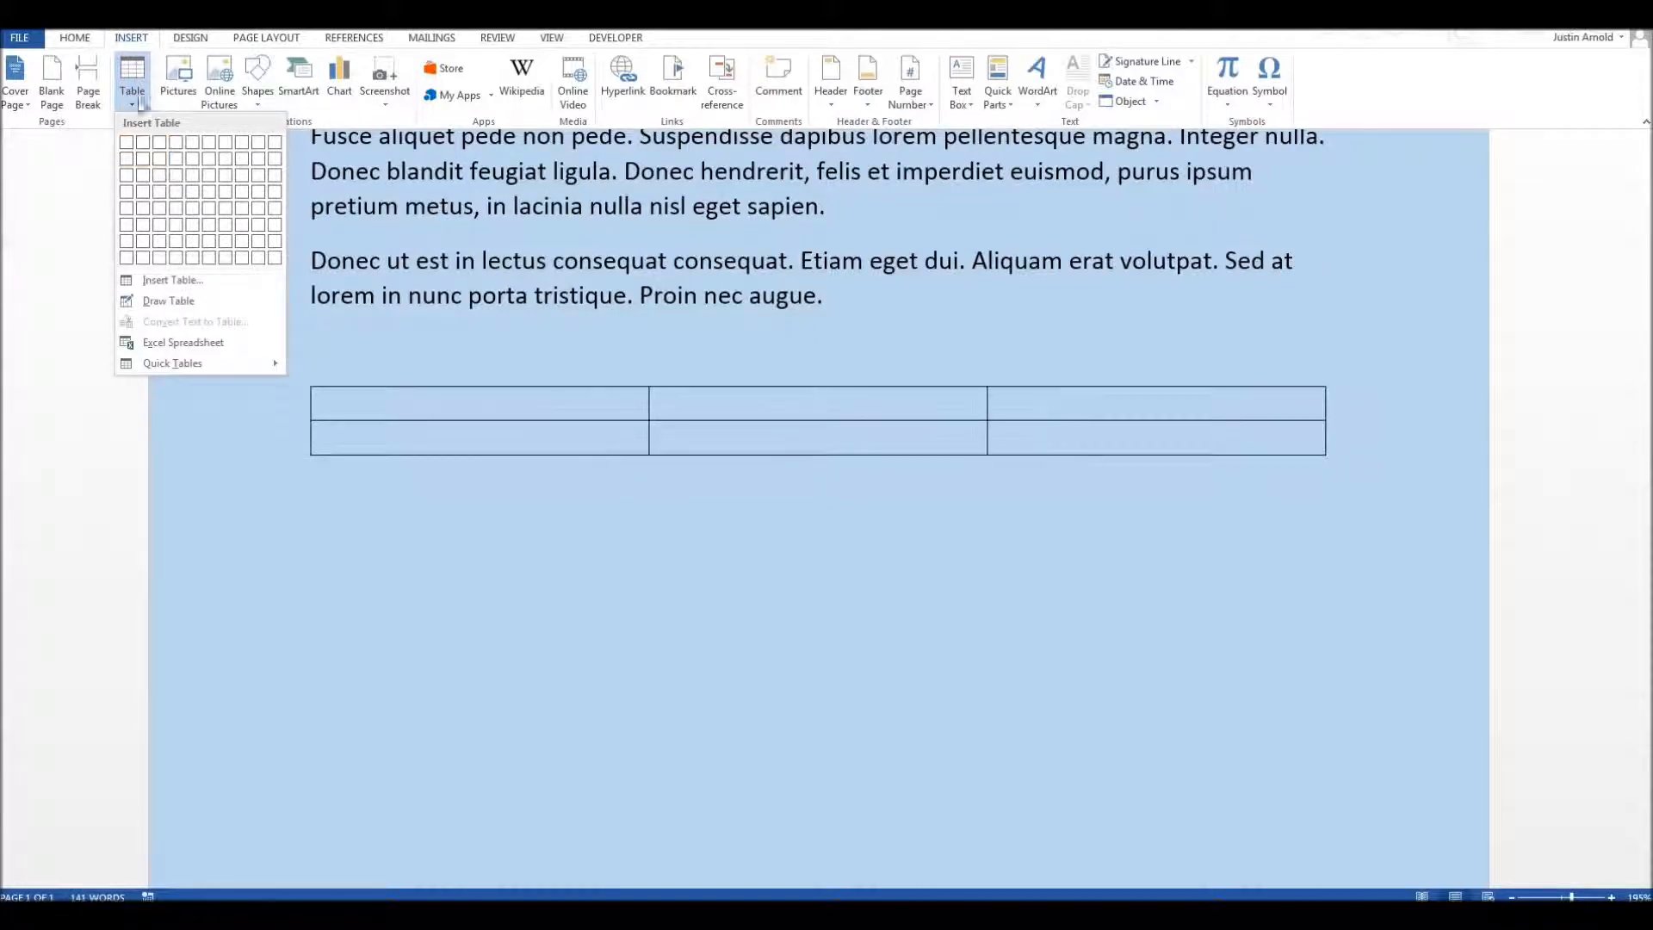
{"action": "left_click", "coordinate": [79, 42]}
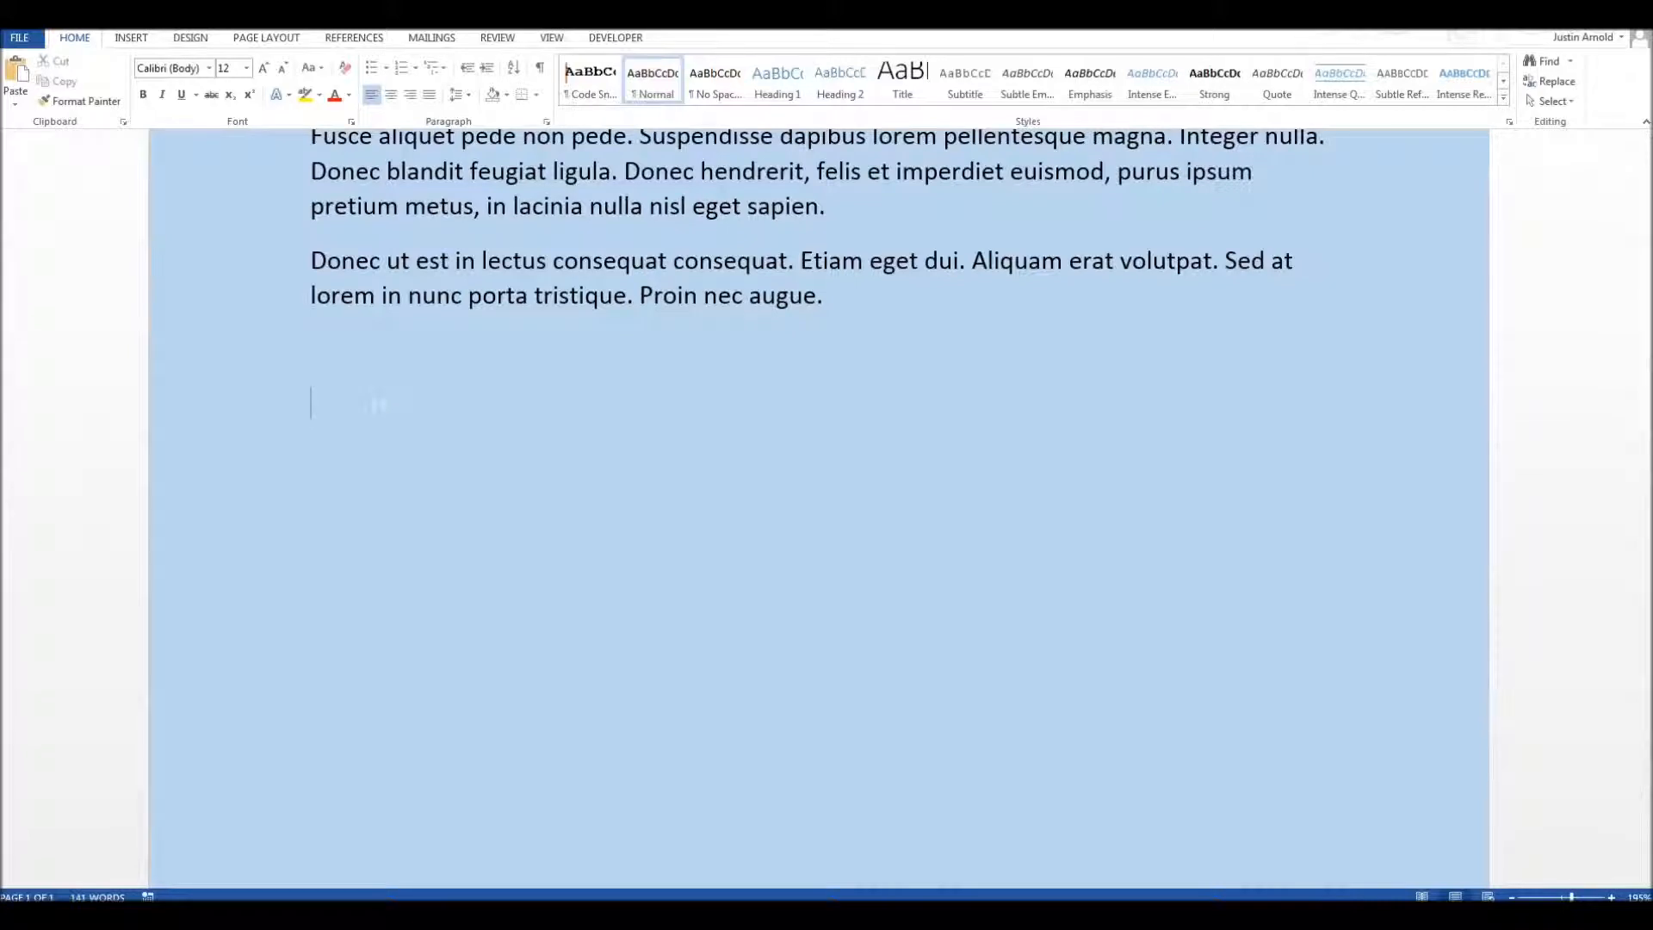
Step: Create an automatic one-row, three-column table below the last paragraph from four tab-separated plus signs, and delete it
{"action": "type", "text": "+\t+"}
{"action": "key", "text": "Tab"}
{"action": "type", "text": "+"}
{"action": "key", "text": "Tab"}
{"action": "type", "text": "+"}
{"action": "key", "text": "Return"}
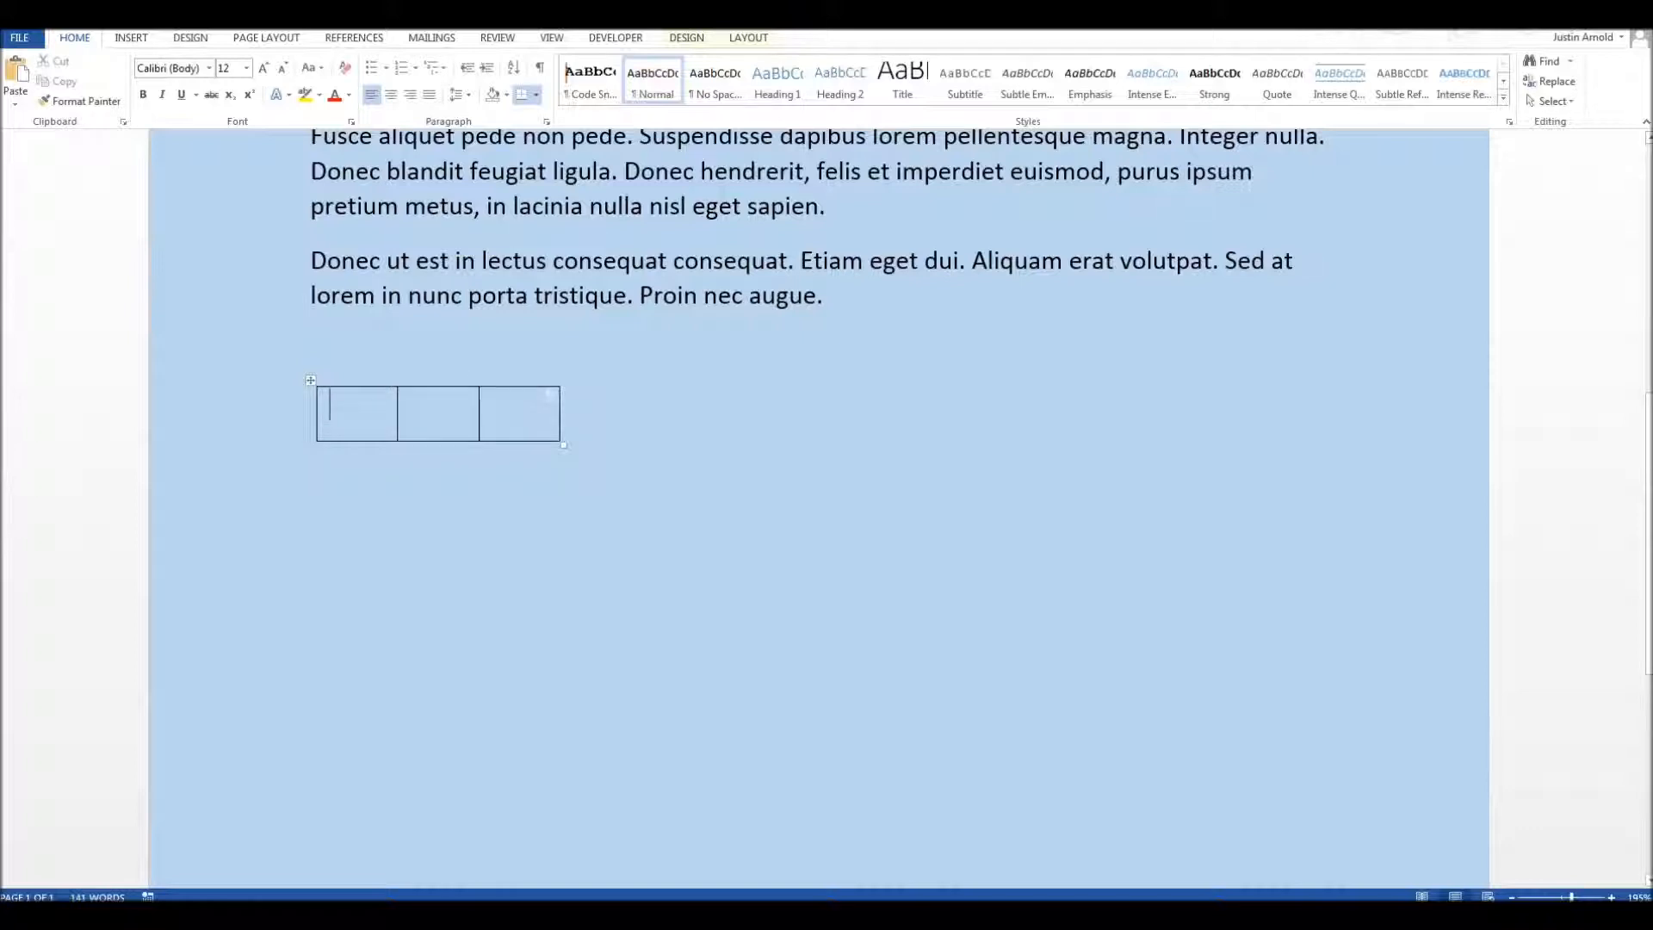
{"action": "left_click", "coordinate": [310, 380]}
{"action": "key", "text": "BackSpace"}
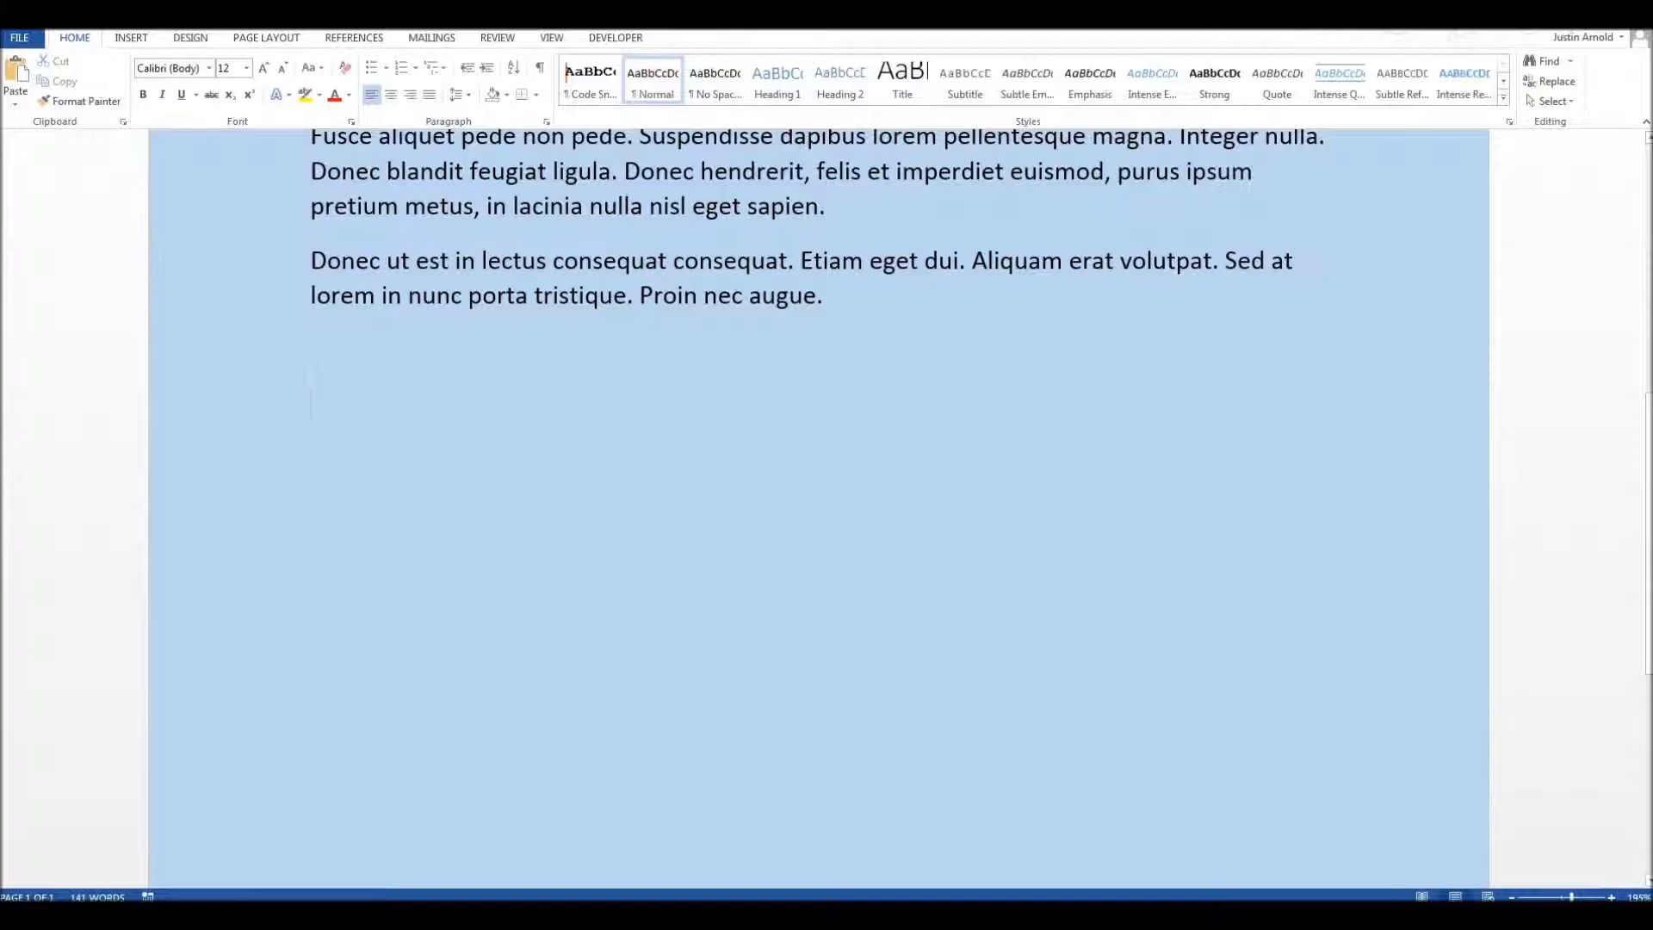
Step: Create an automatic one-row, four-column table below the last paragraph from five tab-separated plus signs, removing the stray # character
{"action": "type", "text": "+"}
{"action": "key", "text": "Tab"}
{"action": "type", "text": "+"}
{"action": "key", "text": "Tab"}
{"action": "type", "text": "+"}
{"action": "key", "text": "Tab"}
{"action": "type", "text": "+"}
{"action": "key", "text": "Tab"}
{"action": "type", "text": "+#"}
{"action": "key", "text": "Return"}
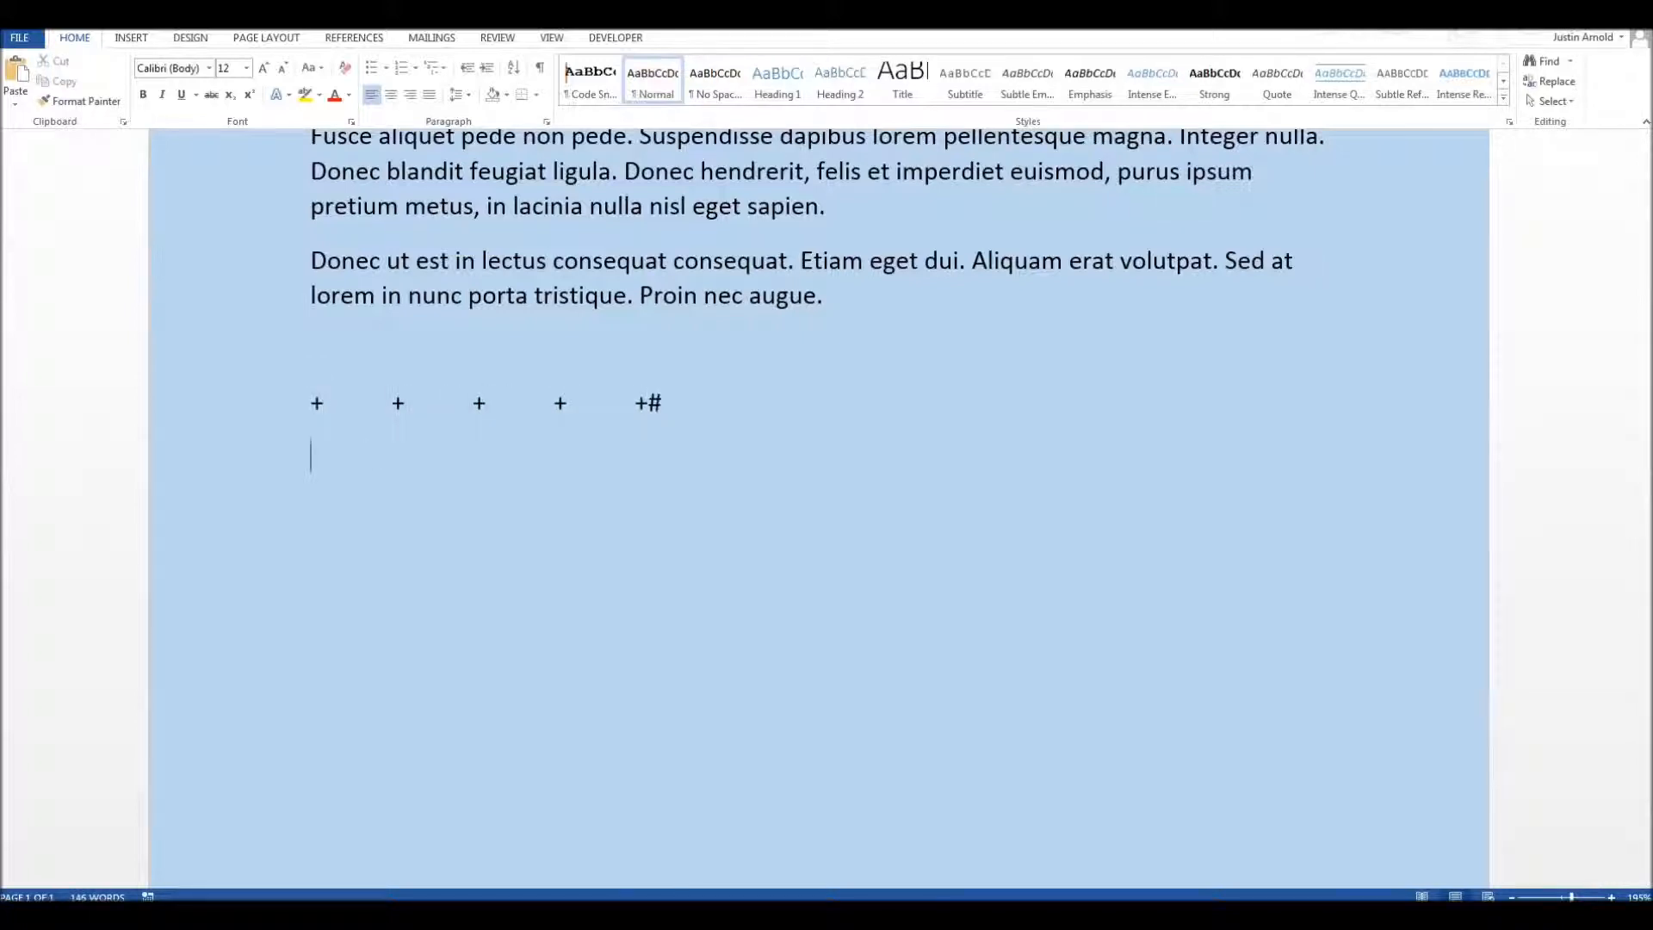
{"action": "key", "text": "BackSpace"}
{"action": "key", "text": "Return"}
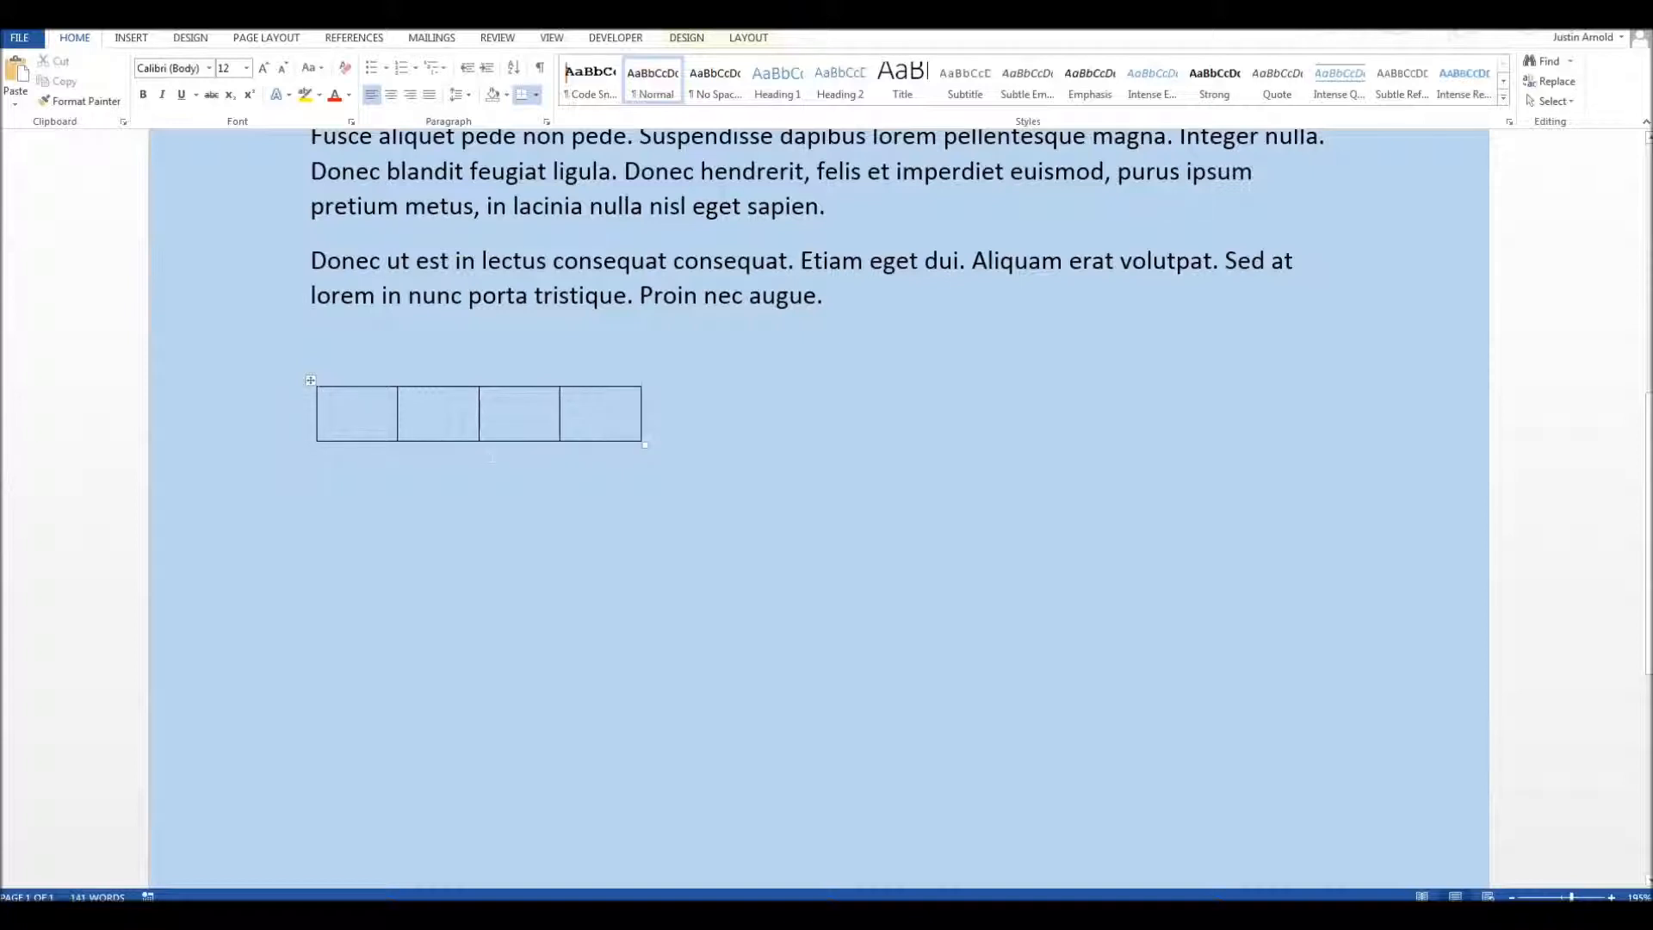
Step: Enlarge the four-column table and enter "ff" in its first, third and fourth cells
{"action": "left_click_drag", "start_coordinate": [645, 444], "coordinate": [909, 482]}
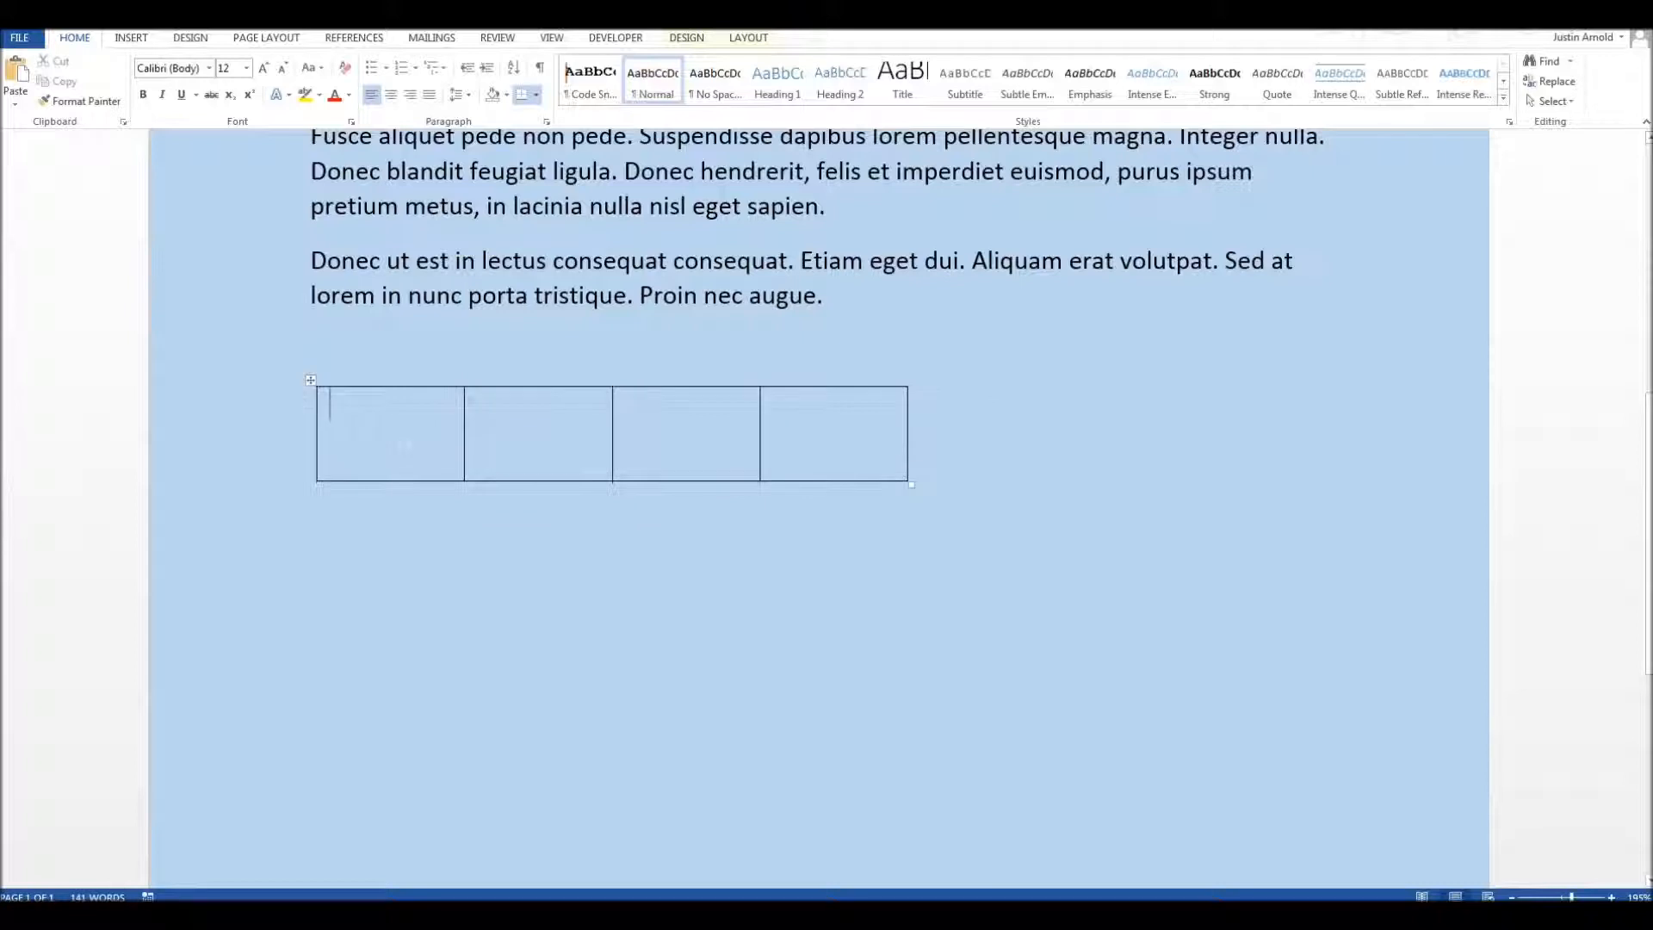
{"action": "left_click", "coordinate": [405, 433]}
{"action": "type", "text": "ff"}
{"action": "left_click", "coordinate": [534, 434]}
{"action": "left_click", "coordinate": [678, 433]}
{"action": "type", "text": "ff"}
{"action": "left_click", "coordinate": [844, 428]}
{"action": "type", "text": "ff"}
Step: Add rows to the end of the table from outside its right edge, and shrink the table
{"action": "left_click", "coordinate": [928, 432]}
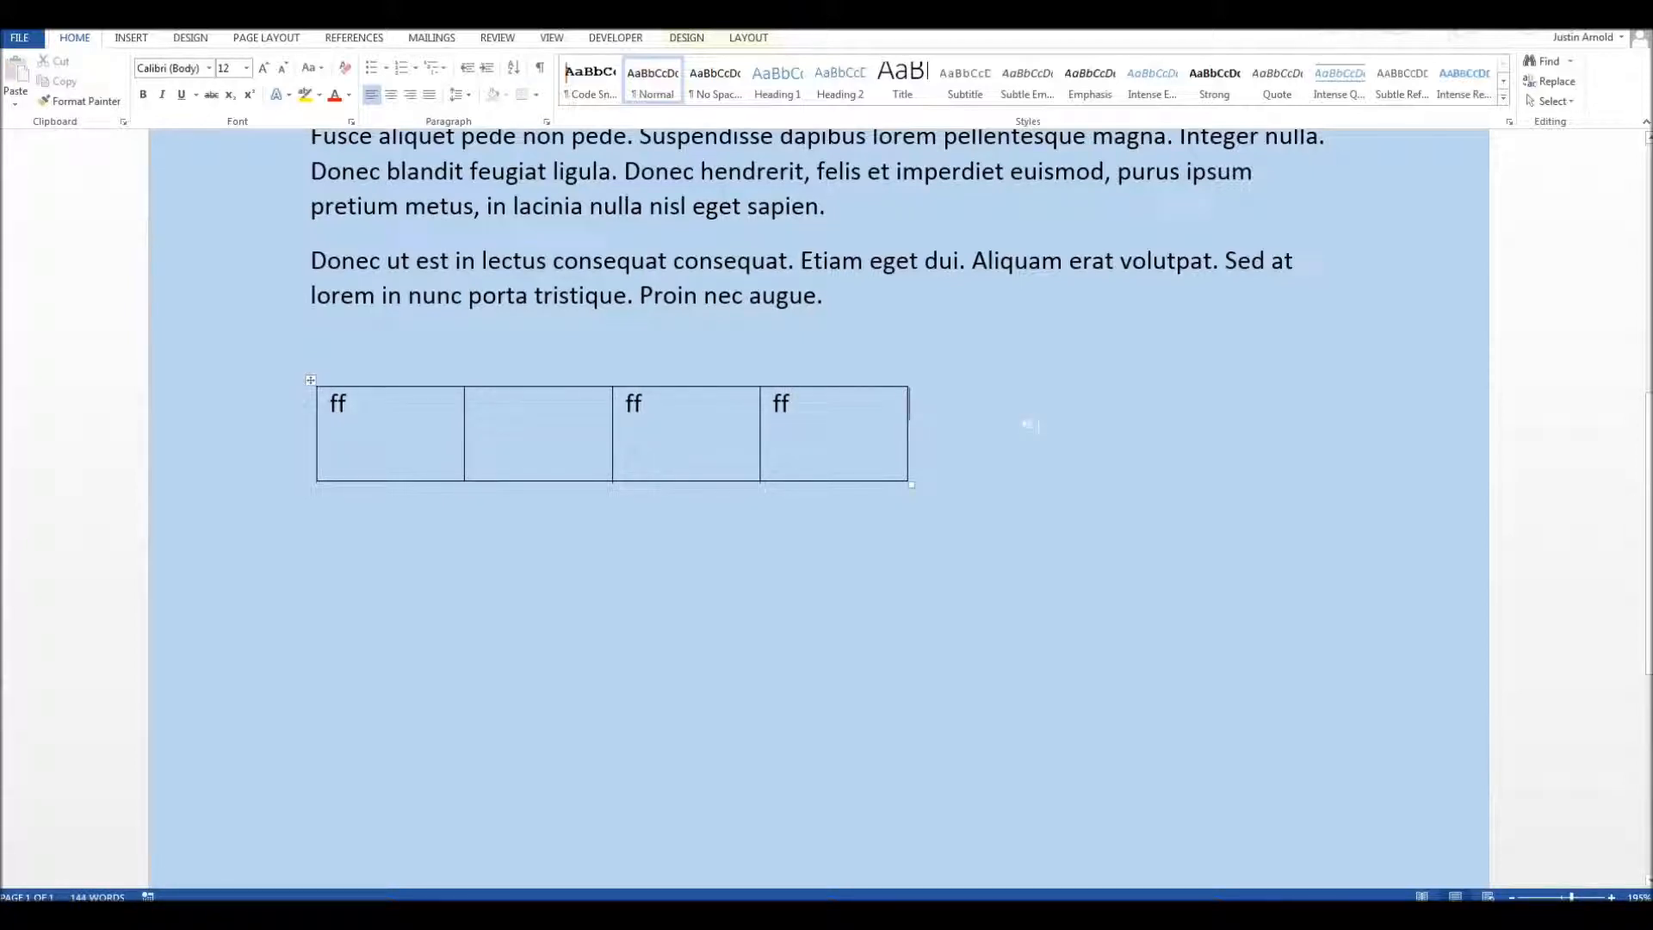
{"action": "key", "text": "Return"}
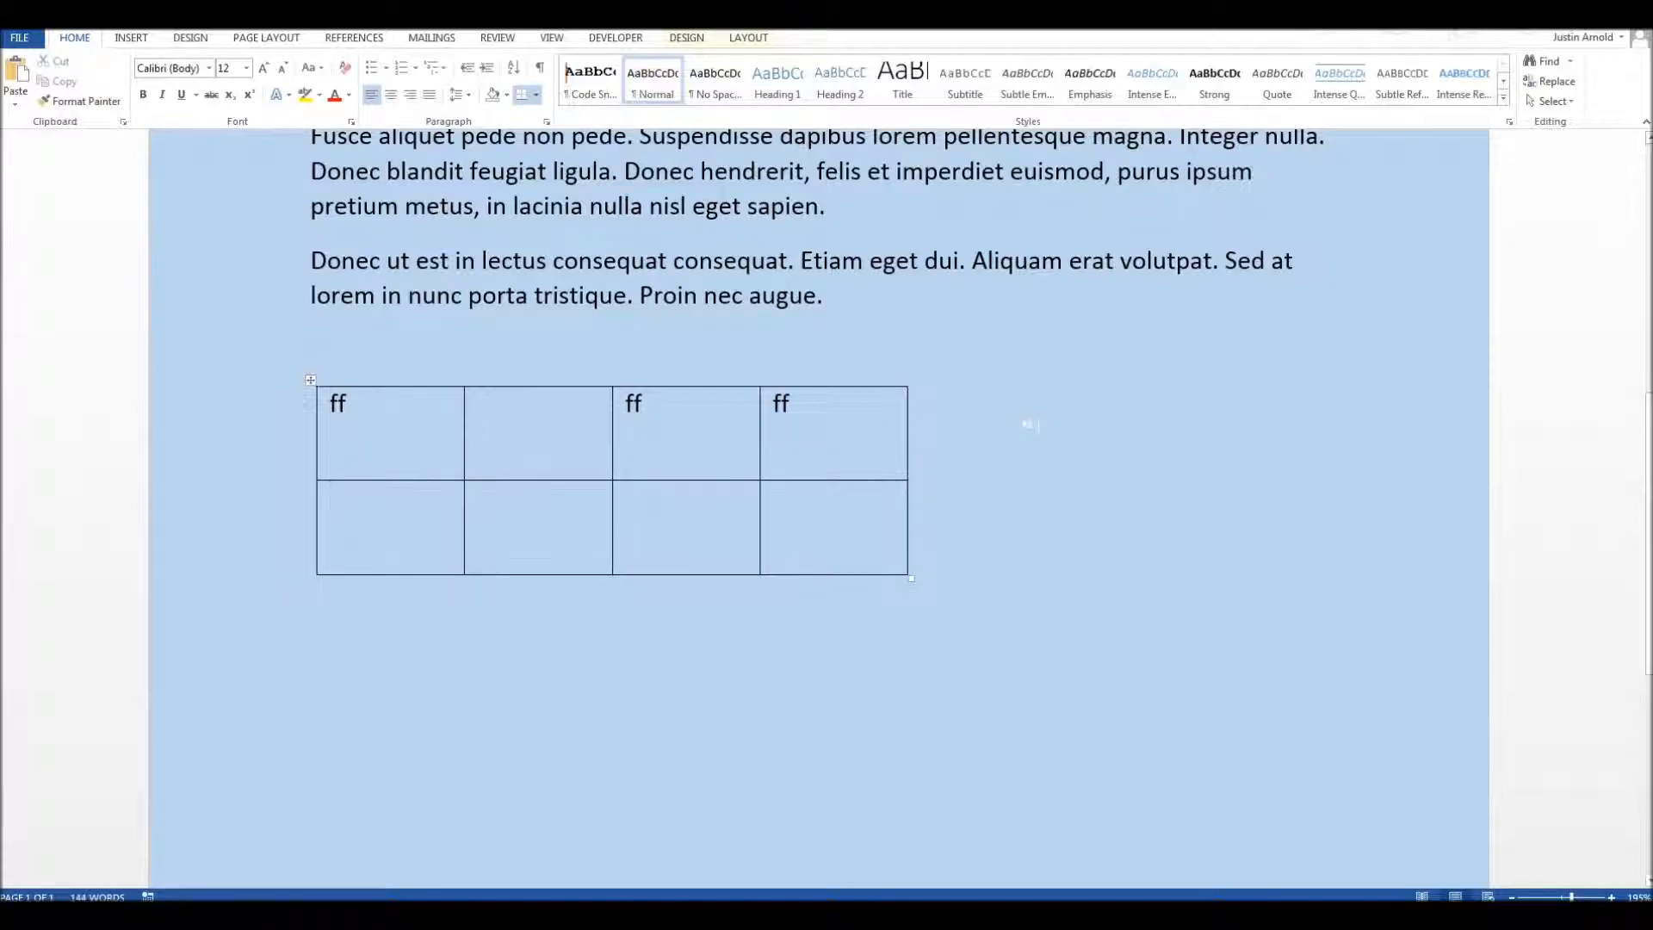
{"action": "left_click", "coordinate": [986, 557]}
{"action": "key", "text": "Return"}
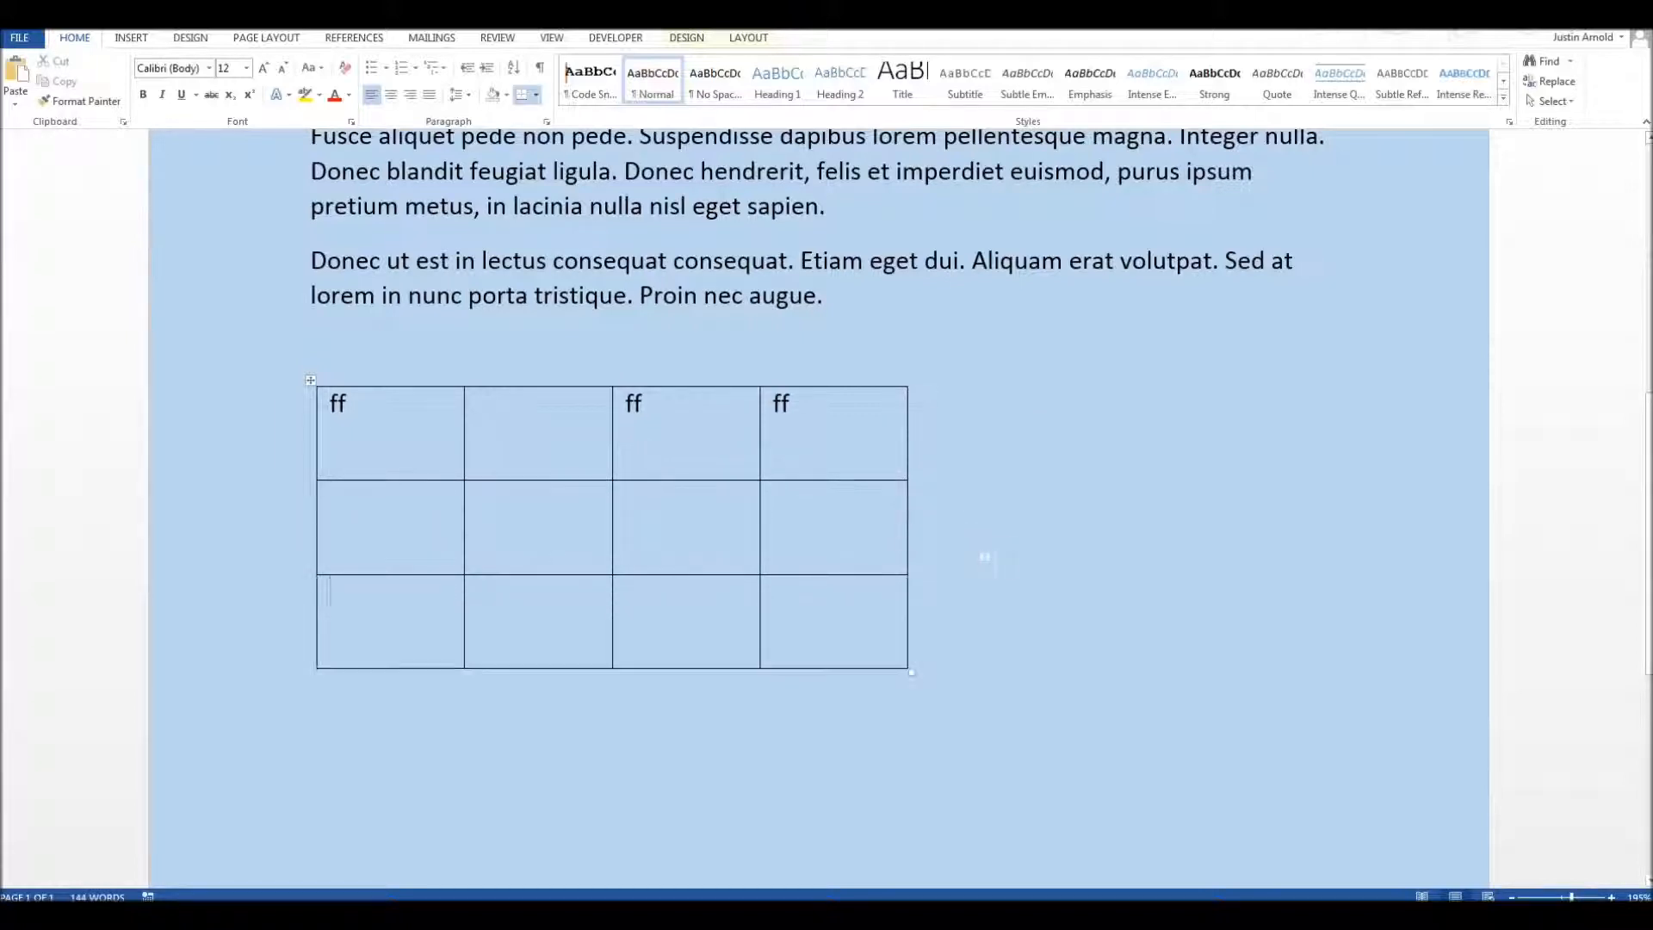
{"action": "left_click_drag", "start_coordinate": [912, 672], "coordinate": [764, 556]}
{"action": "left_click", "coordinate": [792, 527]}
{"action": "key", "text": "Return"}
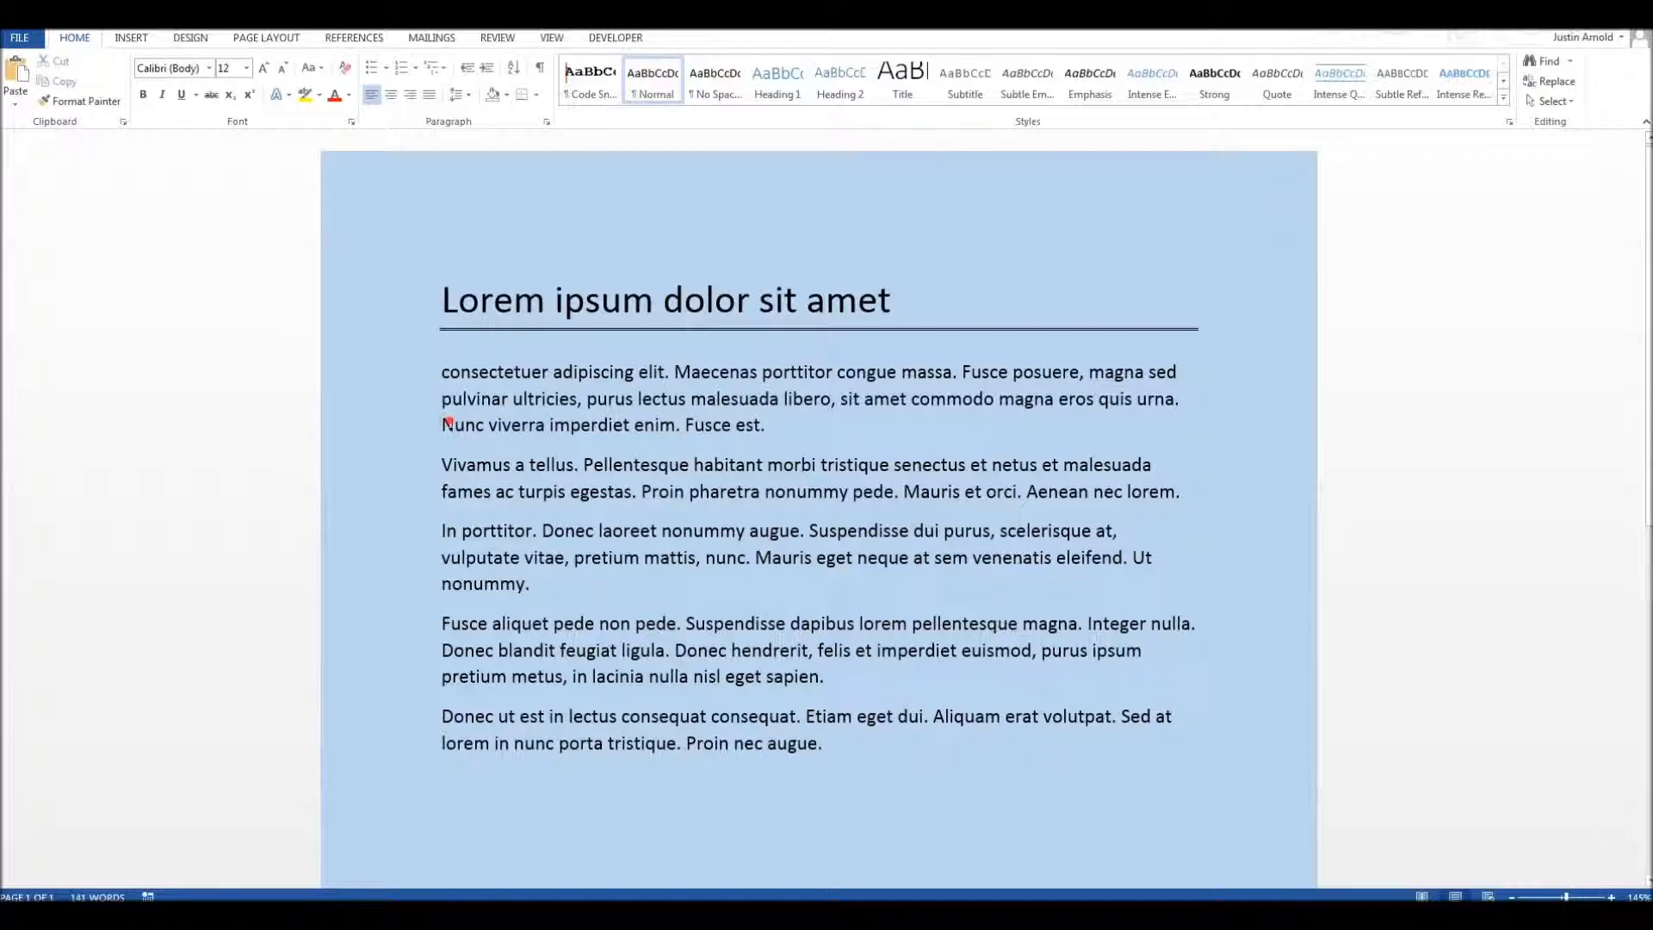
Step: Enlarge the first body paragraph's font size point by point to 23, and reduce it to 12
{"action": "triple_click", "coordinate": [443, 421]}
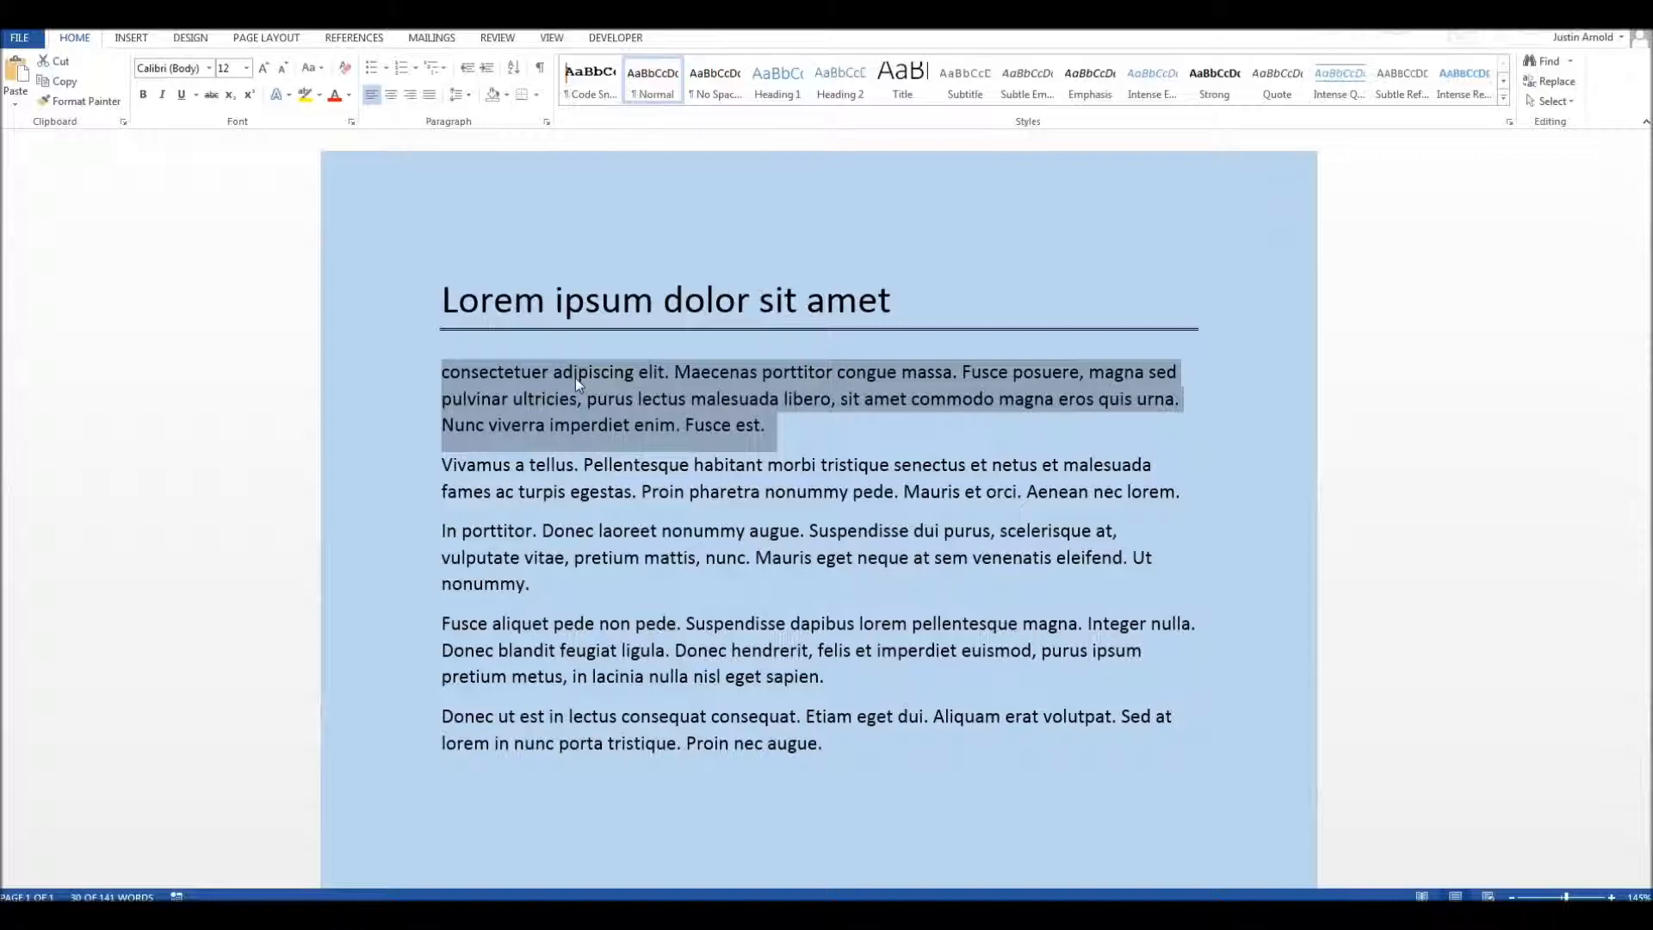
{"action": "key", "text": "ctrl+bracketright"}
{"action": "key", "text": "ctrl+bracketright"}
{"action": "key", "text": "ctrl+bracketright"}
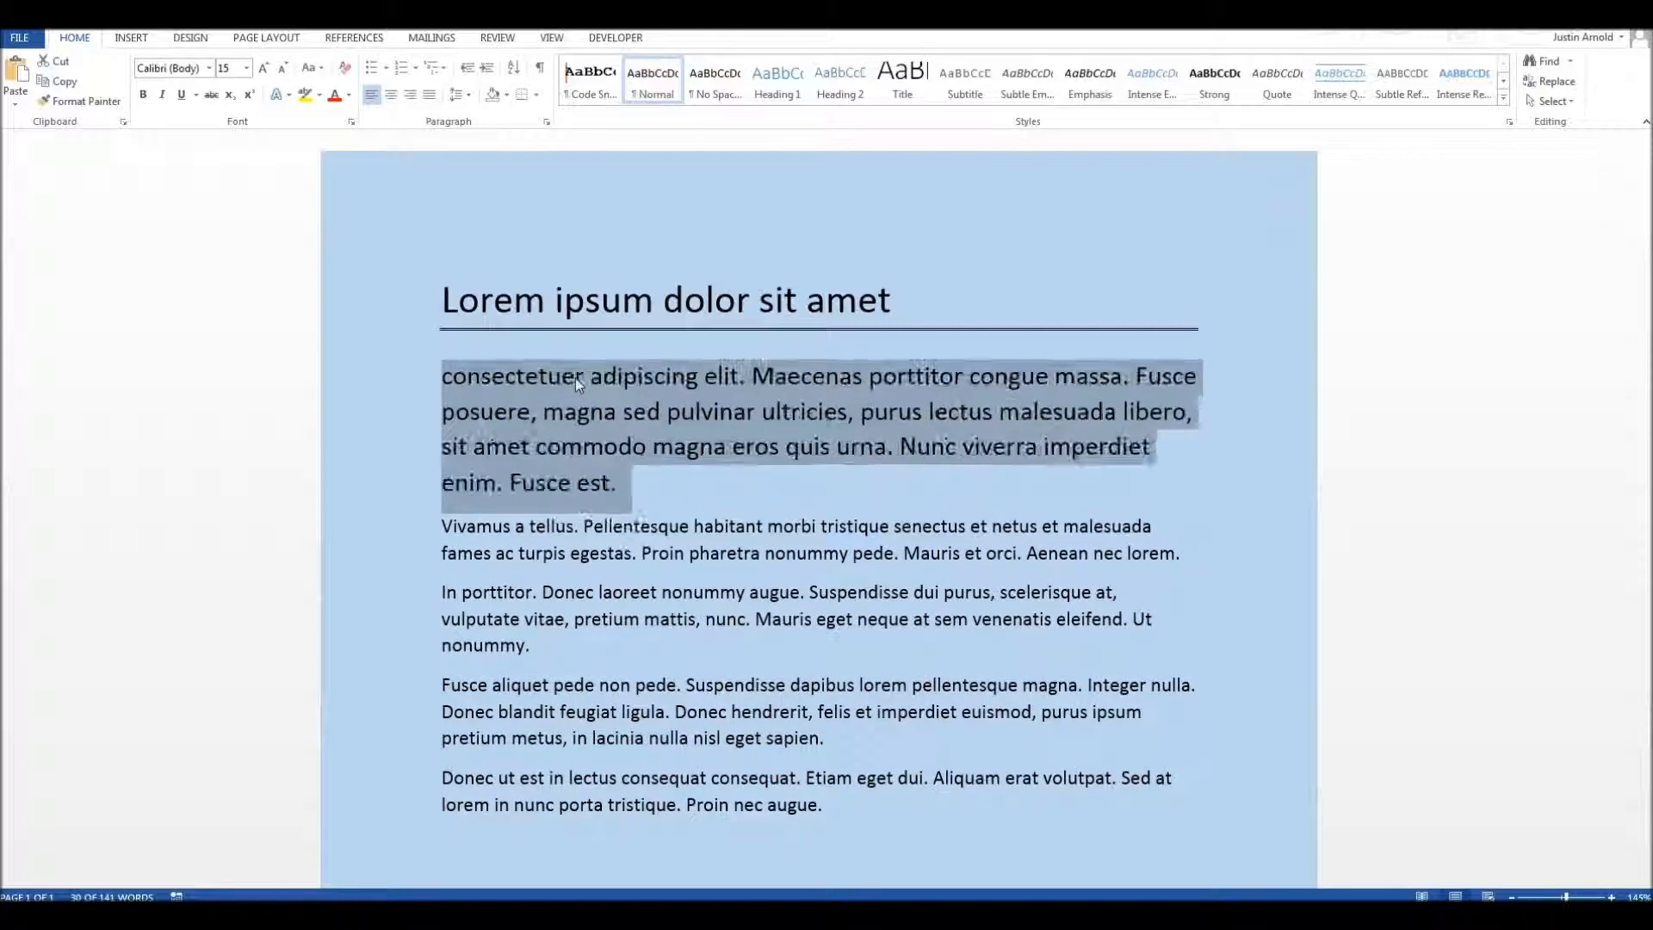
{"action": "key", "text": "ctrl+bracketright"}
{"action": "key", "text": "ctrl+bracketright"}
{"action": "key", "text": "ctrl+bracketright"}
{"action": "key", "text": "ctrl+bracketright"}
{"action": "key", "text": "ctrl+bracketright"}
{"action": "key", "text": "ctrl+bracketright"}
{"action": "key", "text": "ctrl+bracketright"}
{"action": "key", "text": "ctrl+bracketright"}
{"action": "key", "text": "ctrl+bracketright"}
{"action": "key", "text": "ctrl+bracketright"}
{"action": "key", "text": "ctrl+bracketright"}
{"action": "key", "text": "ctrl+bracketright"}
{"action": "key", "text": "ctrl+bracketright"}
{"action": "key", "text": "ctrl+bracketright"}
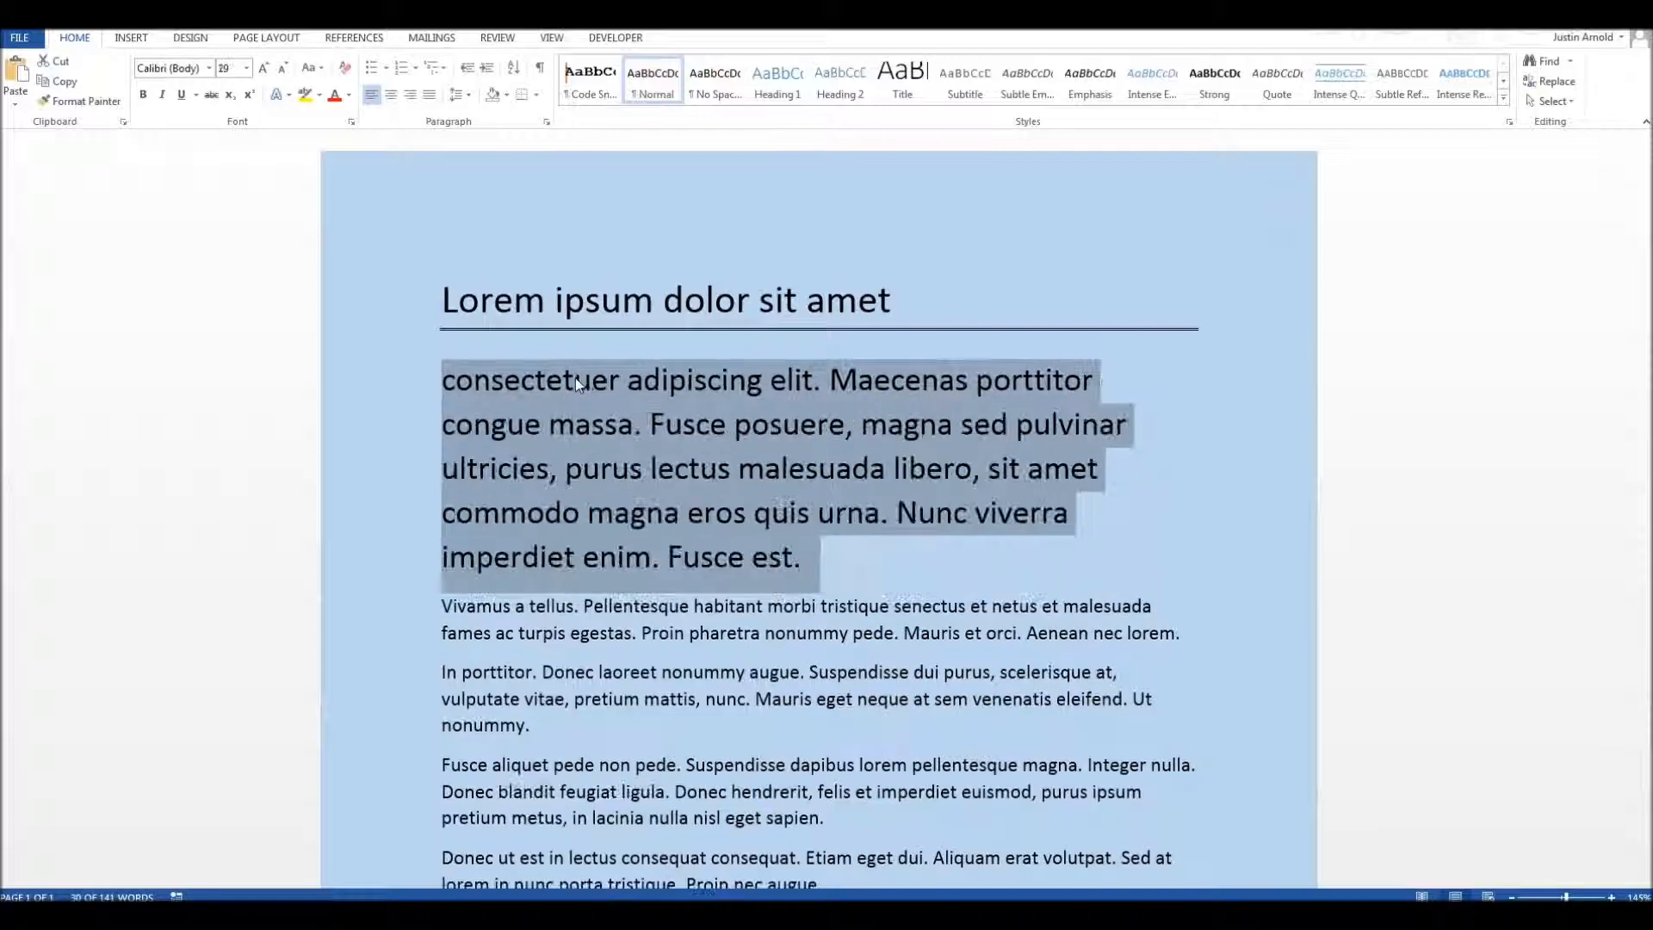
{"action": "key", "text": "ctrl+bracketleft"}
{"action": "key", "text": "ctrl+bracketleft"}
{"action": "key", "text": "ctrl+bracketleft"}
{"action": "key", "text": "ctrl+bracketleft"}
{"action": "key", "text": "ctrl+bracketleft"}
{"action": "key", "text": "ctrl+bracketleft"}
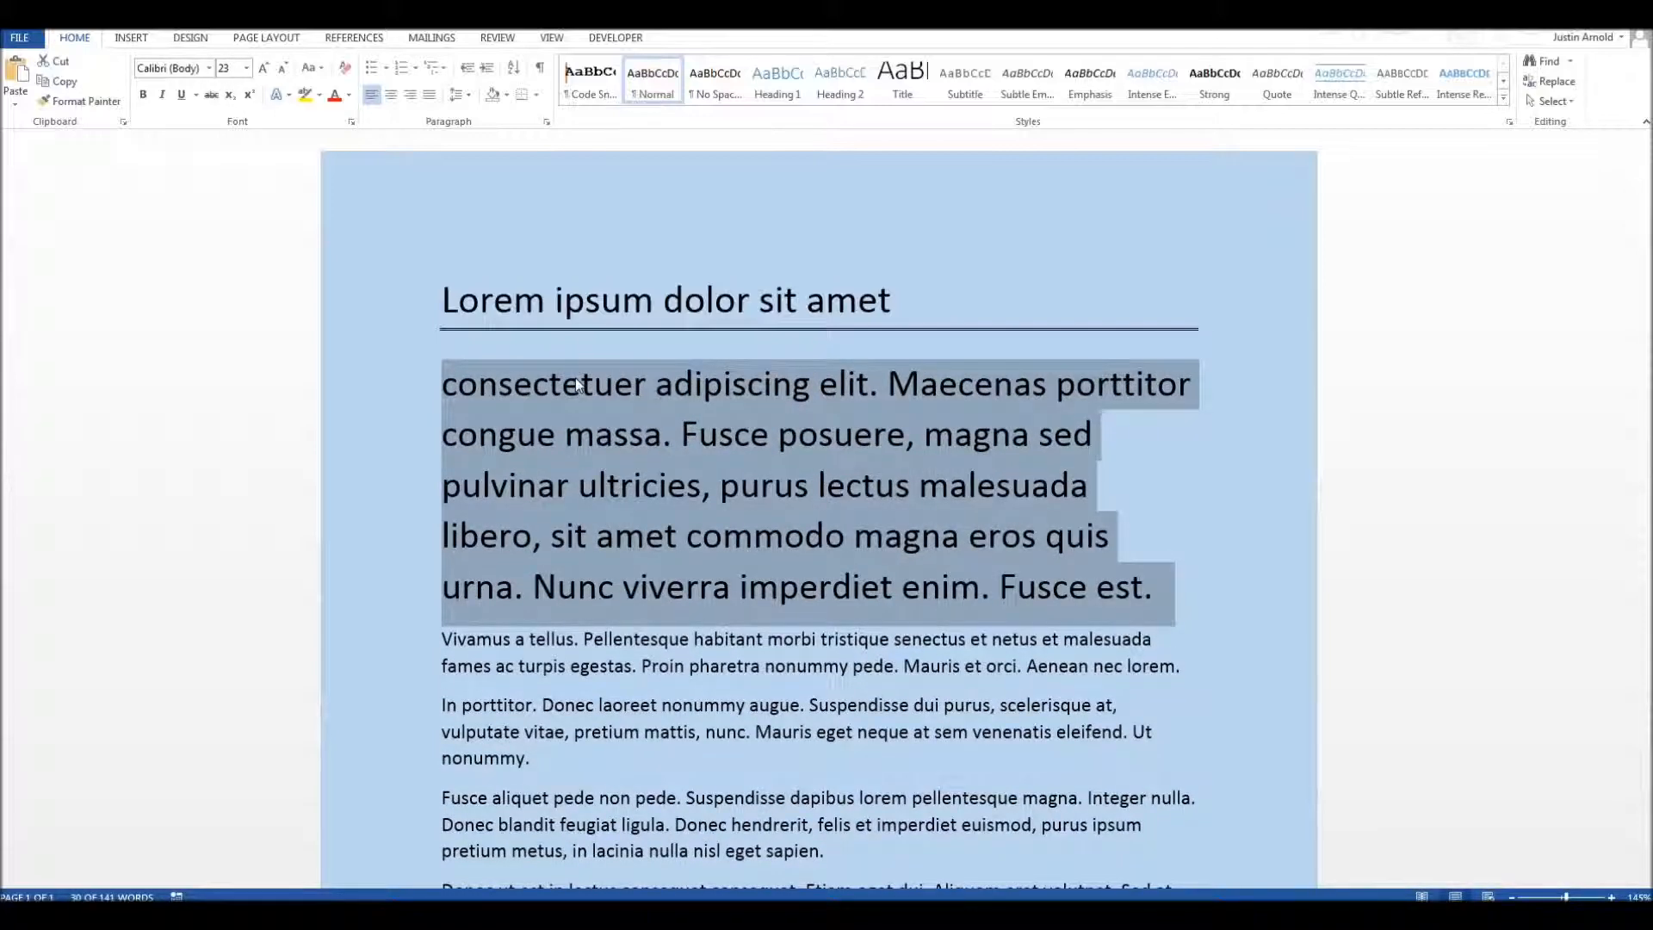
{"action": "key", "text": "ctrl+bracketleft"}
{"action": "key", "text": "ctrl+bracketleft"}
{"action": "key", "text": "ctrl+bracketleft"}
{"action": "key", "text": "ctrl+bracketleft"}
{"action": "key", "text": "ctrl+bracketleft"}
{"action": "key", "text": "ctrl+bracketleft"}
{"action": "key", "text": "ctrl+bracketleft"}
{"action": "key", "text": "ctrl+bracketleft"}
{"action": "key", "text": "ctrl+bracketleft"}
{"action": "key", "text": "ctrl+bracketleft"}
{"action": "key", "text": "ctrl+bracketleft"}
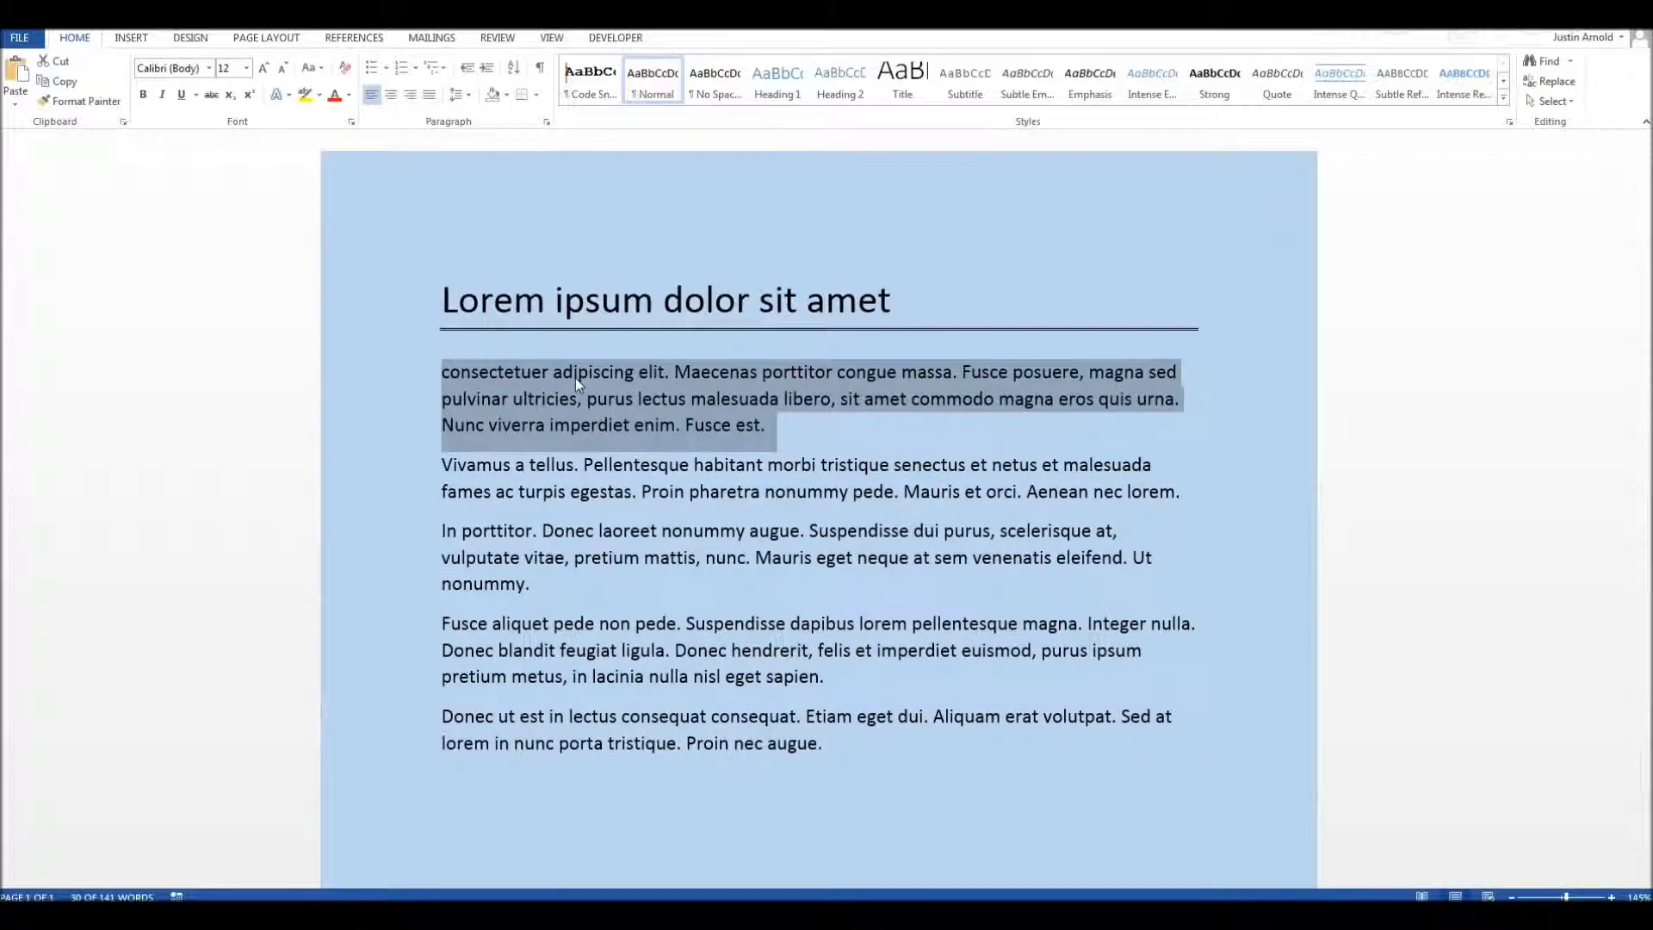
Step: Select the whole first body paragraph and increase its font size to 14 points
{"action": "left_click", "coordinate": [555, 478]}
{"action": "left_click", "coordinate": [557, 401]}
{"action": "triple_click", "coordinate": [556, 401]}
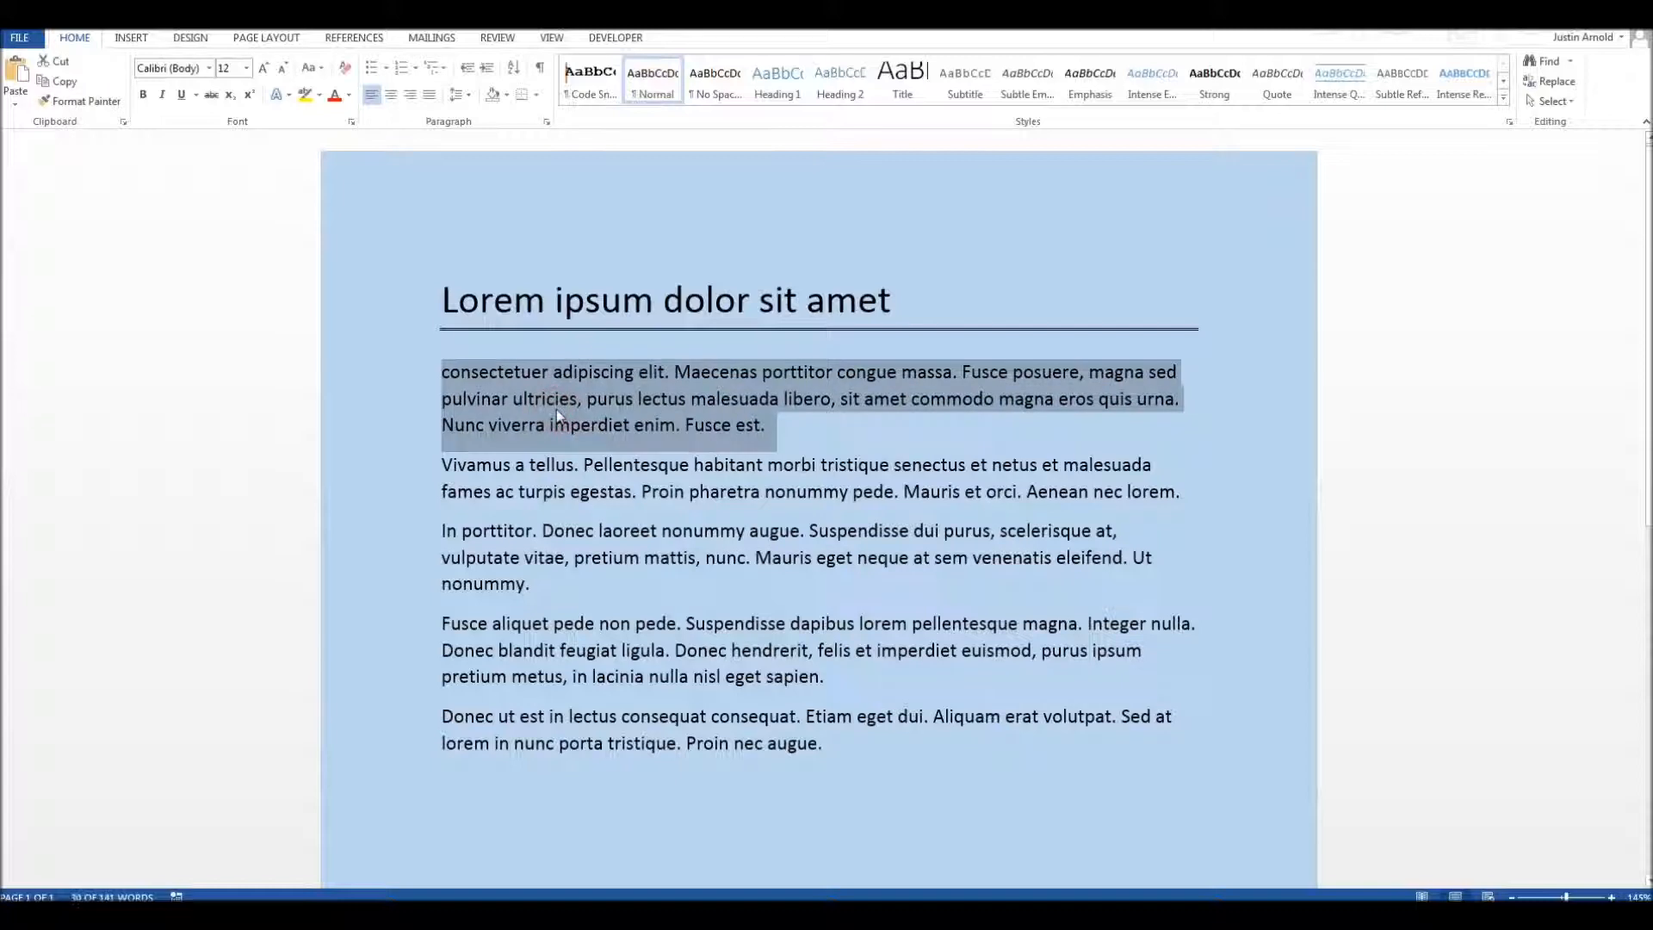
{"action": "key", "text": "ctrl+bracketright"}
{"action": "key", "text": "ctrl+bracketright"}
Step: Make the first body paragraph bold and reduce its font size to 13 points
{"action": "triple_click", "coordinate": [551, 403]}
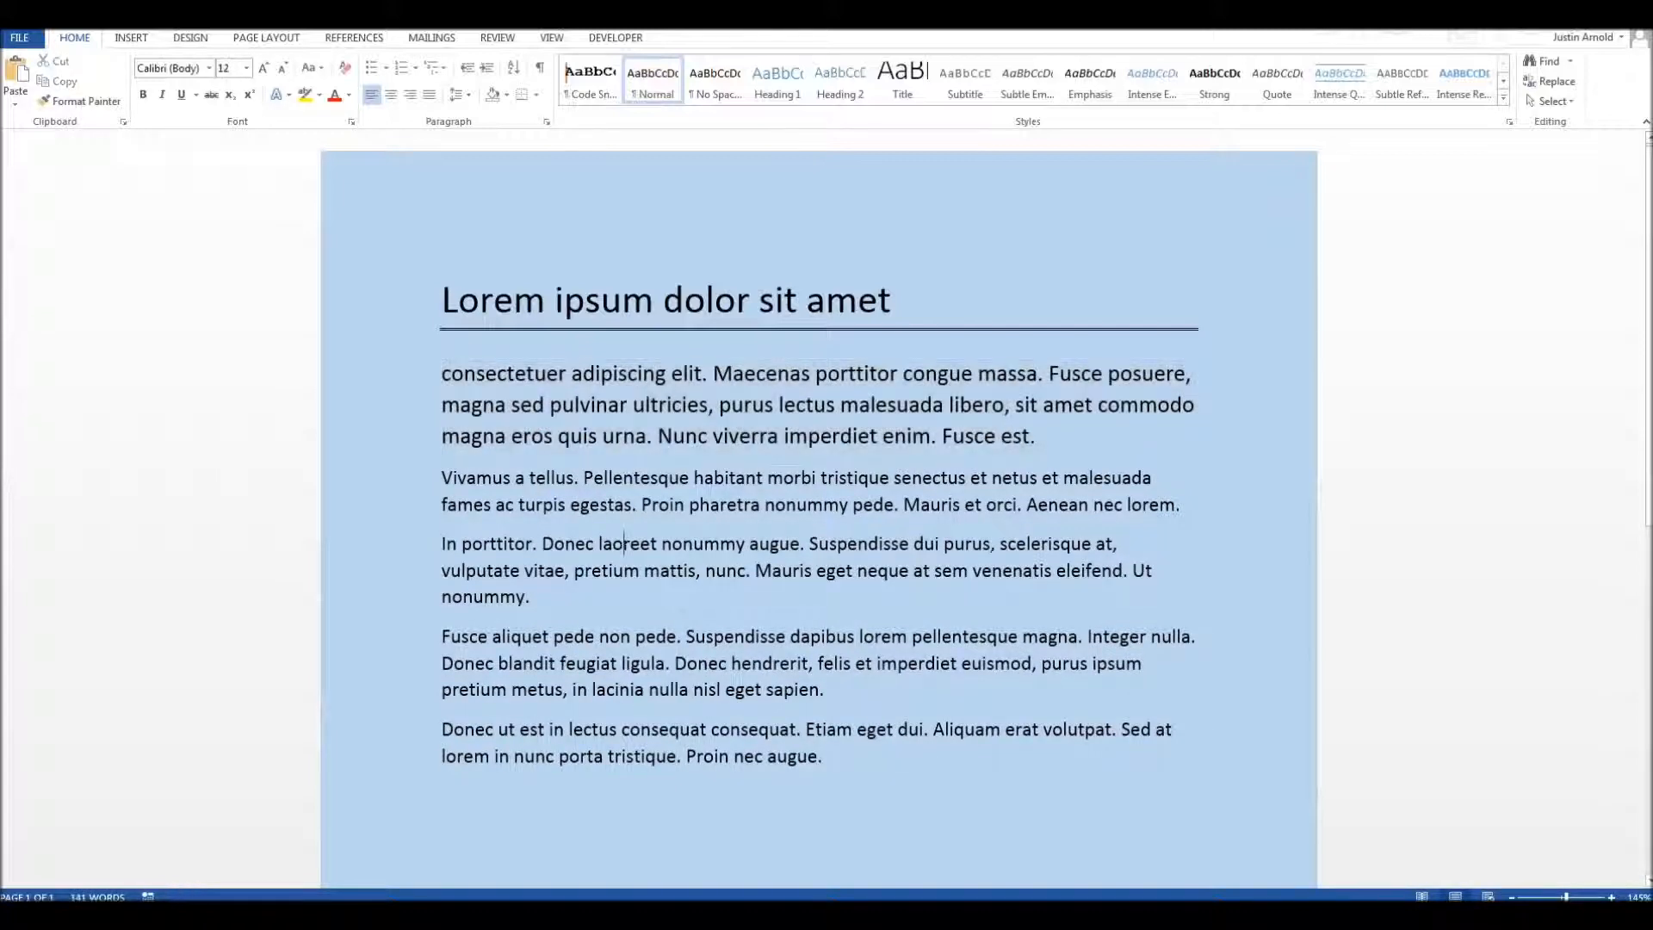
{"action": "key", "text": "ctrl+b"}
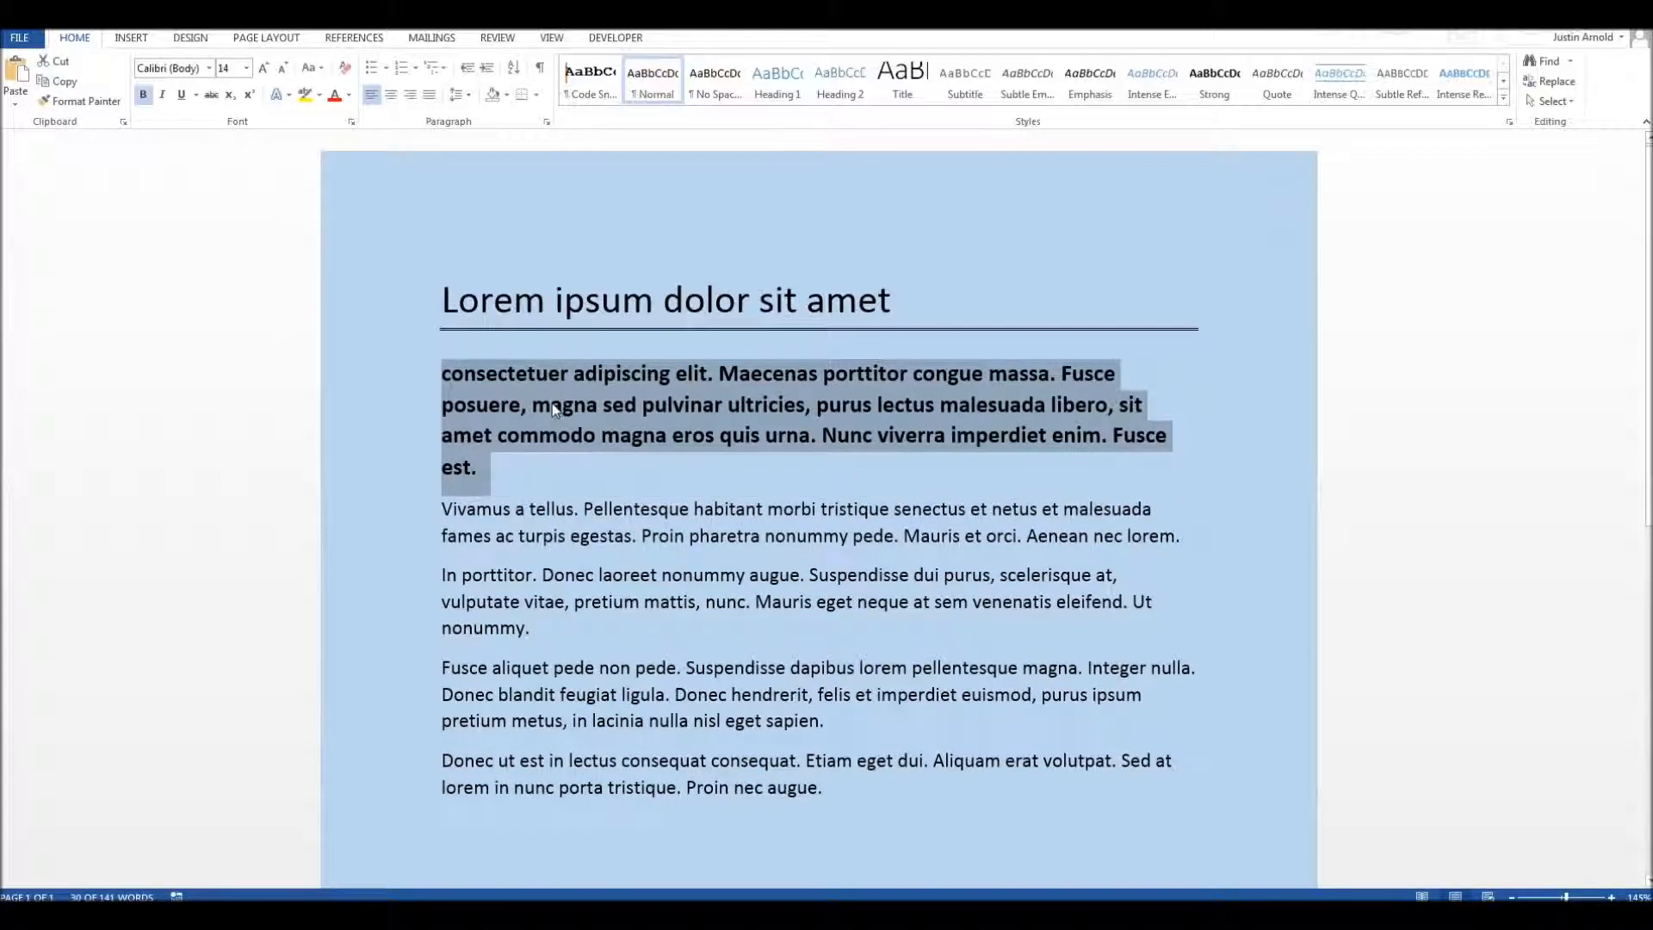
{"action": "key", "text": "ctrl+bracketleft"}
{"action": "key", "text": "ctrl+bracketleft"}
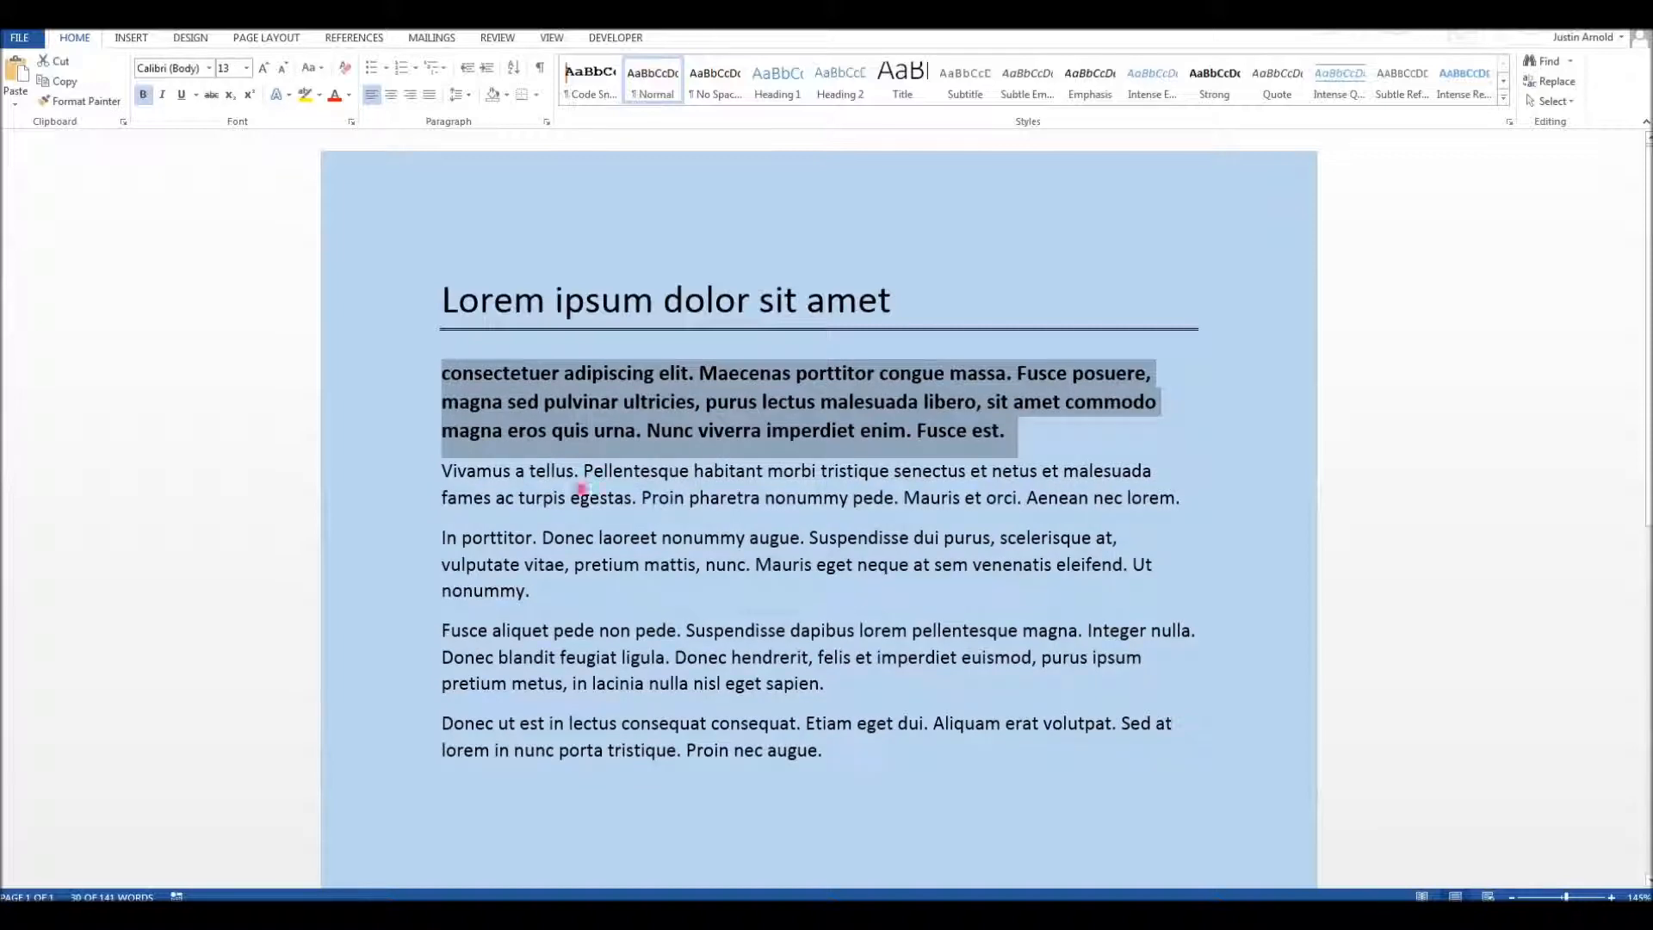
{"action": "left_click", "coordinate": [582, 496]}
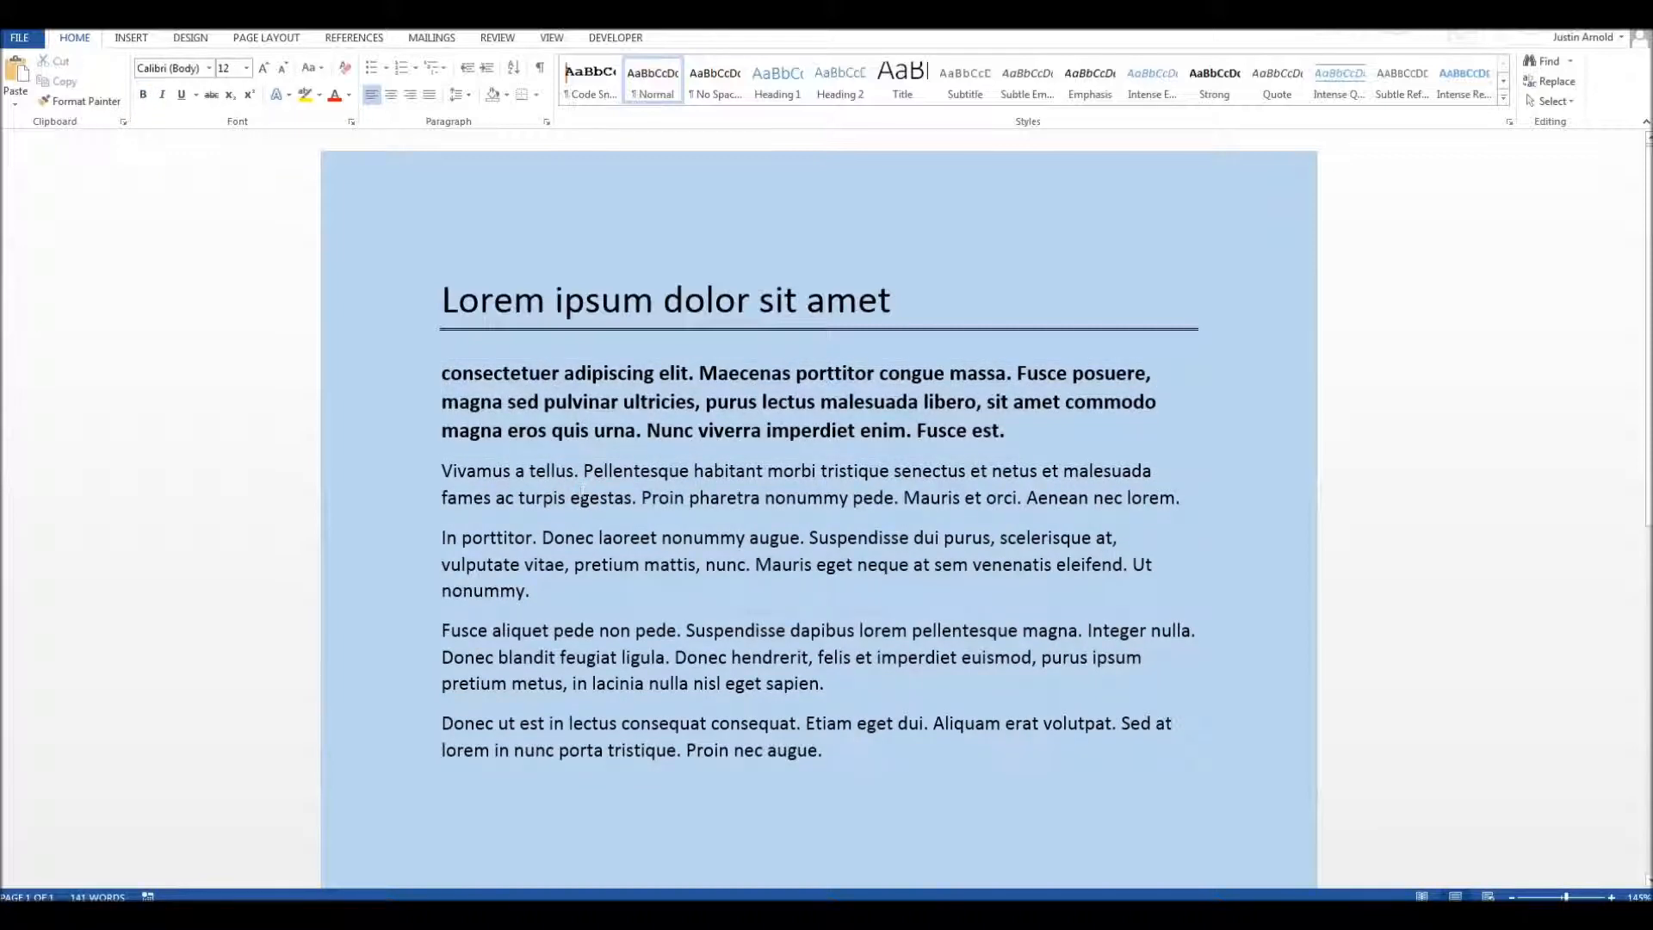
Step: Increase the bold first paragraph's font size to 15 points, and lower it to 14 points
{"action": "double_click", "coordinate": [575, 374]}
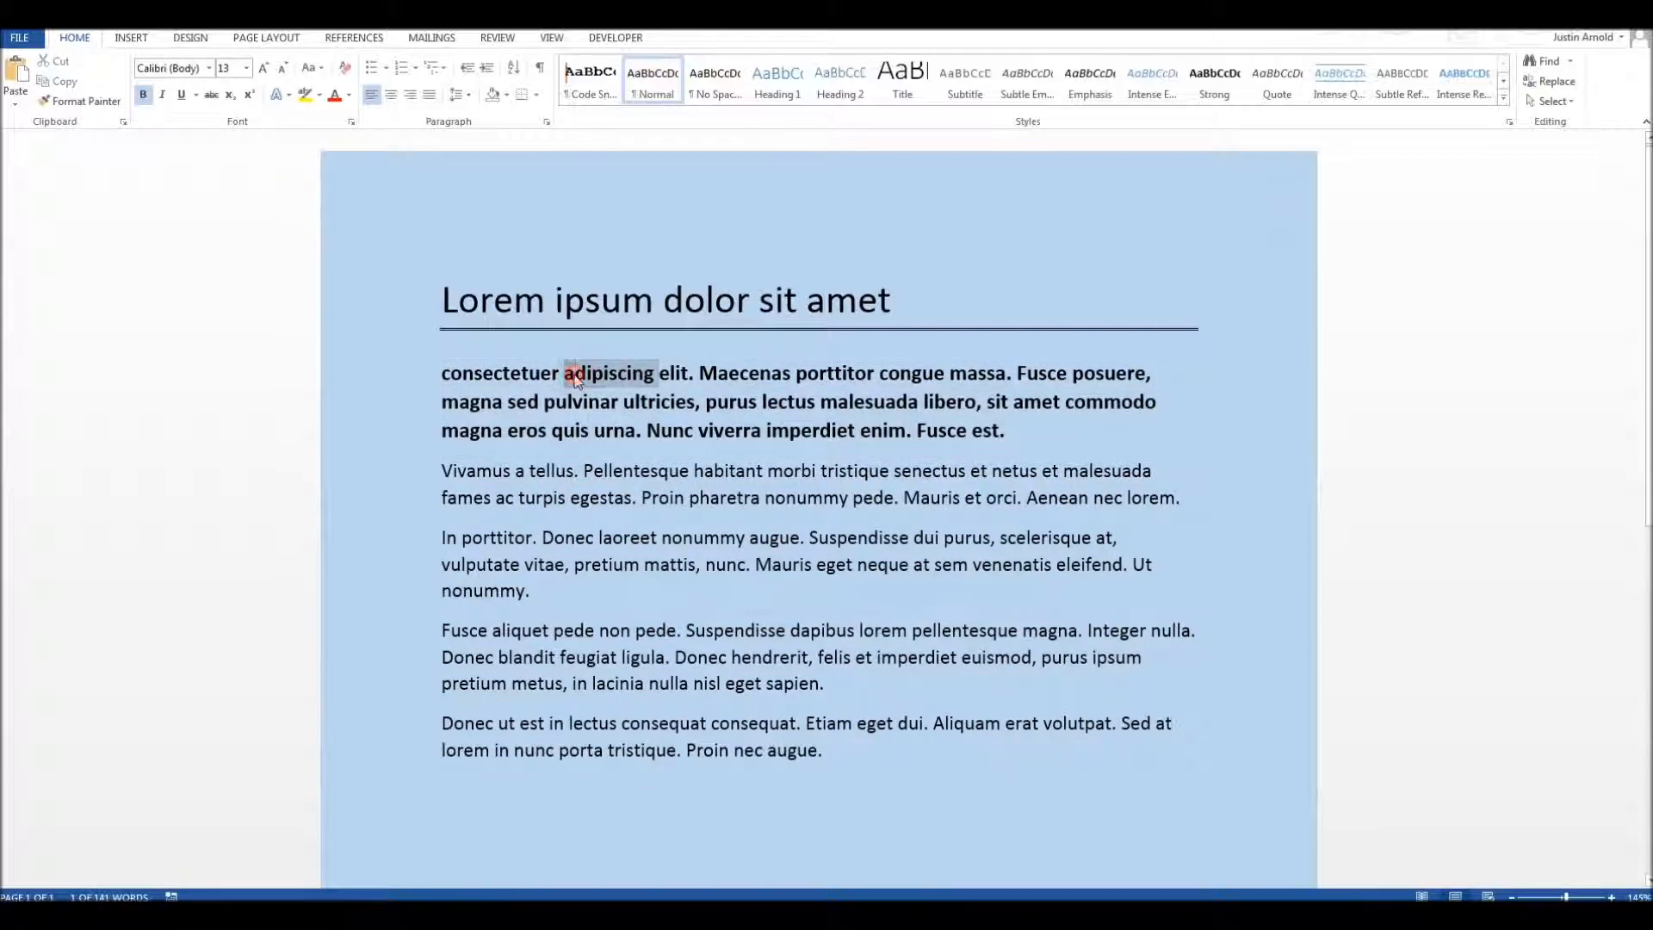
{"action": "triple_click", "coordinate": [575, 373]}
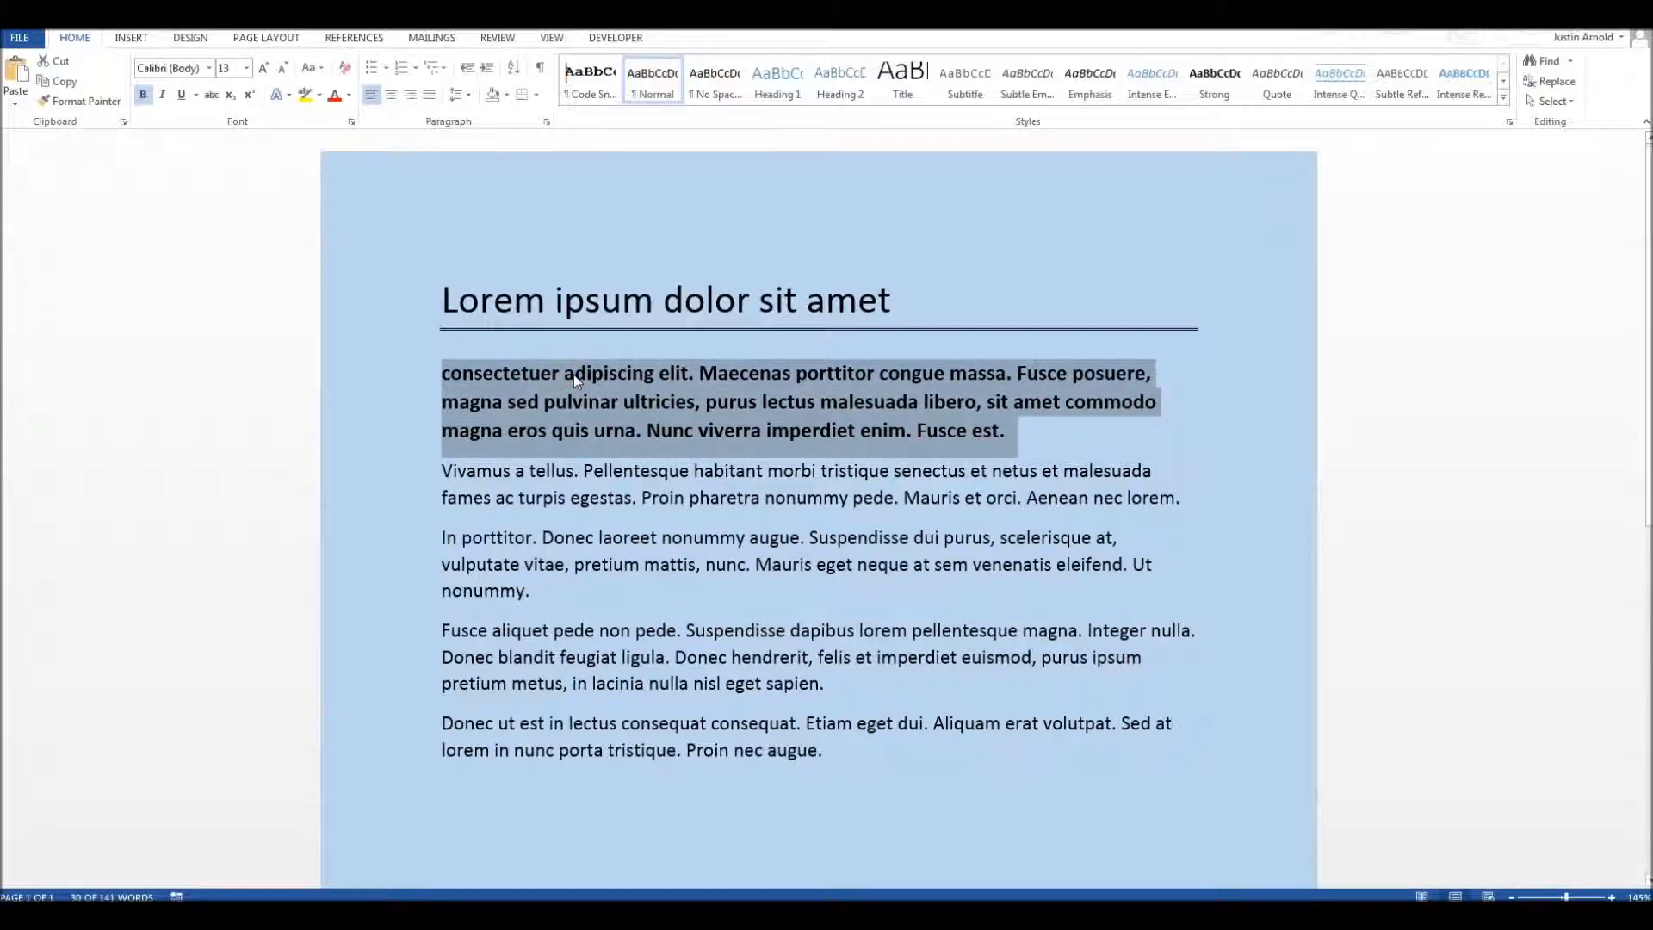
{"action": "key", "text": "ctrl+shift+period"}
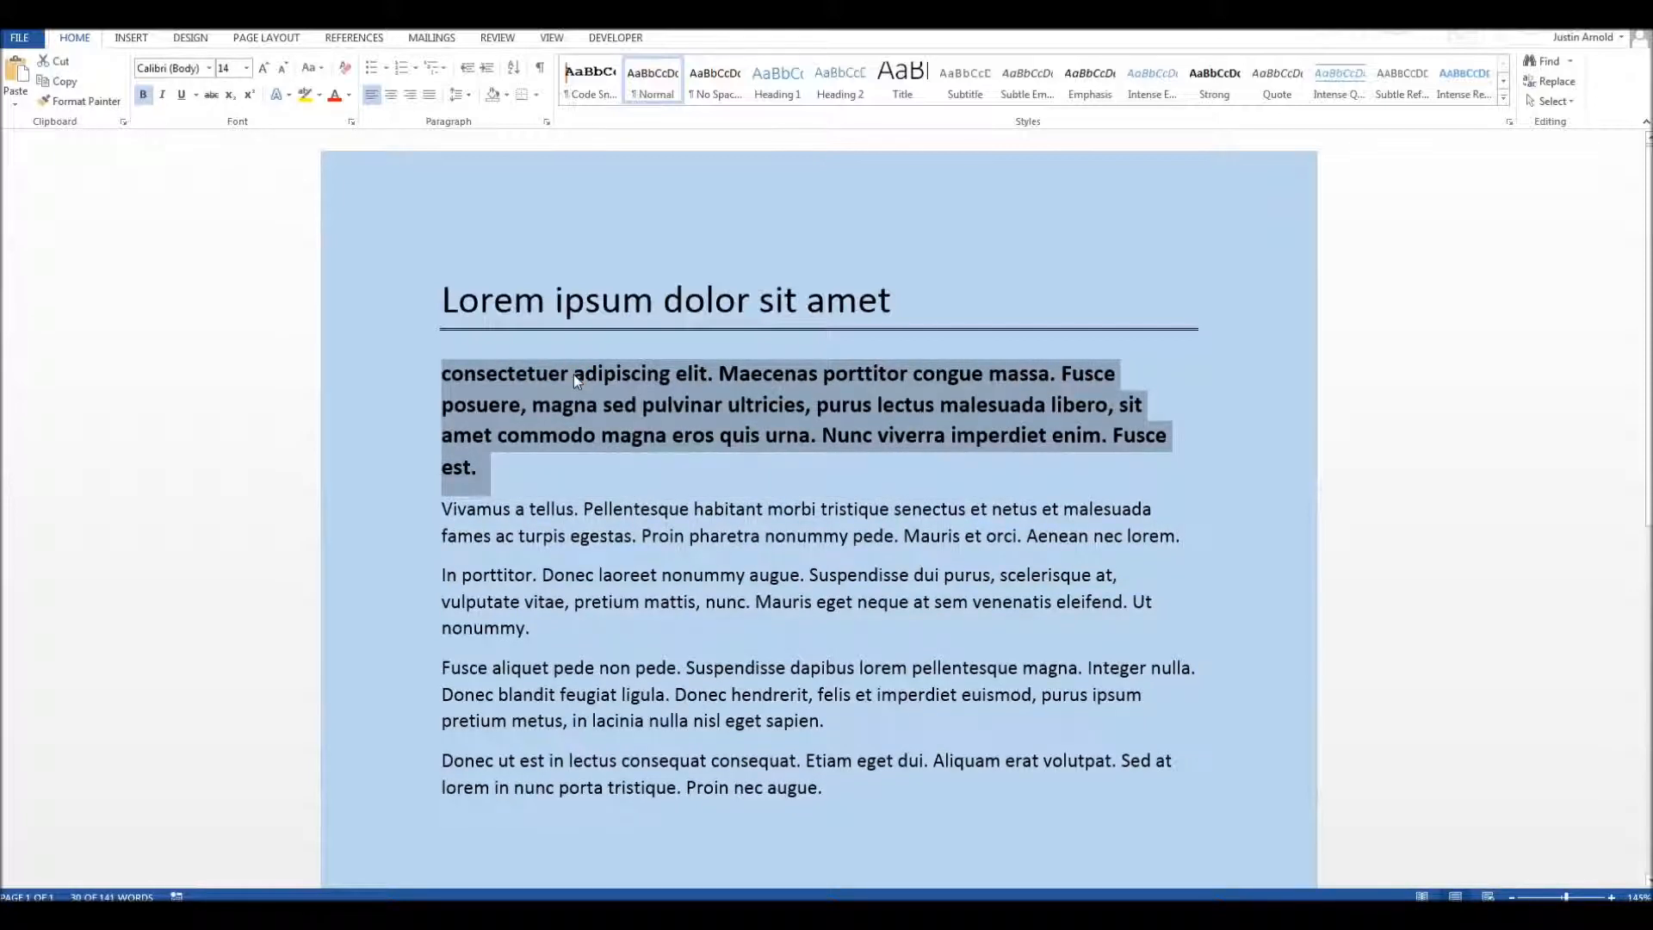
{"action": "key", "text": "ctrl+shift+period"}
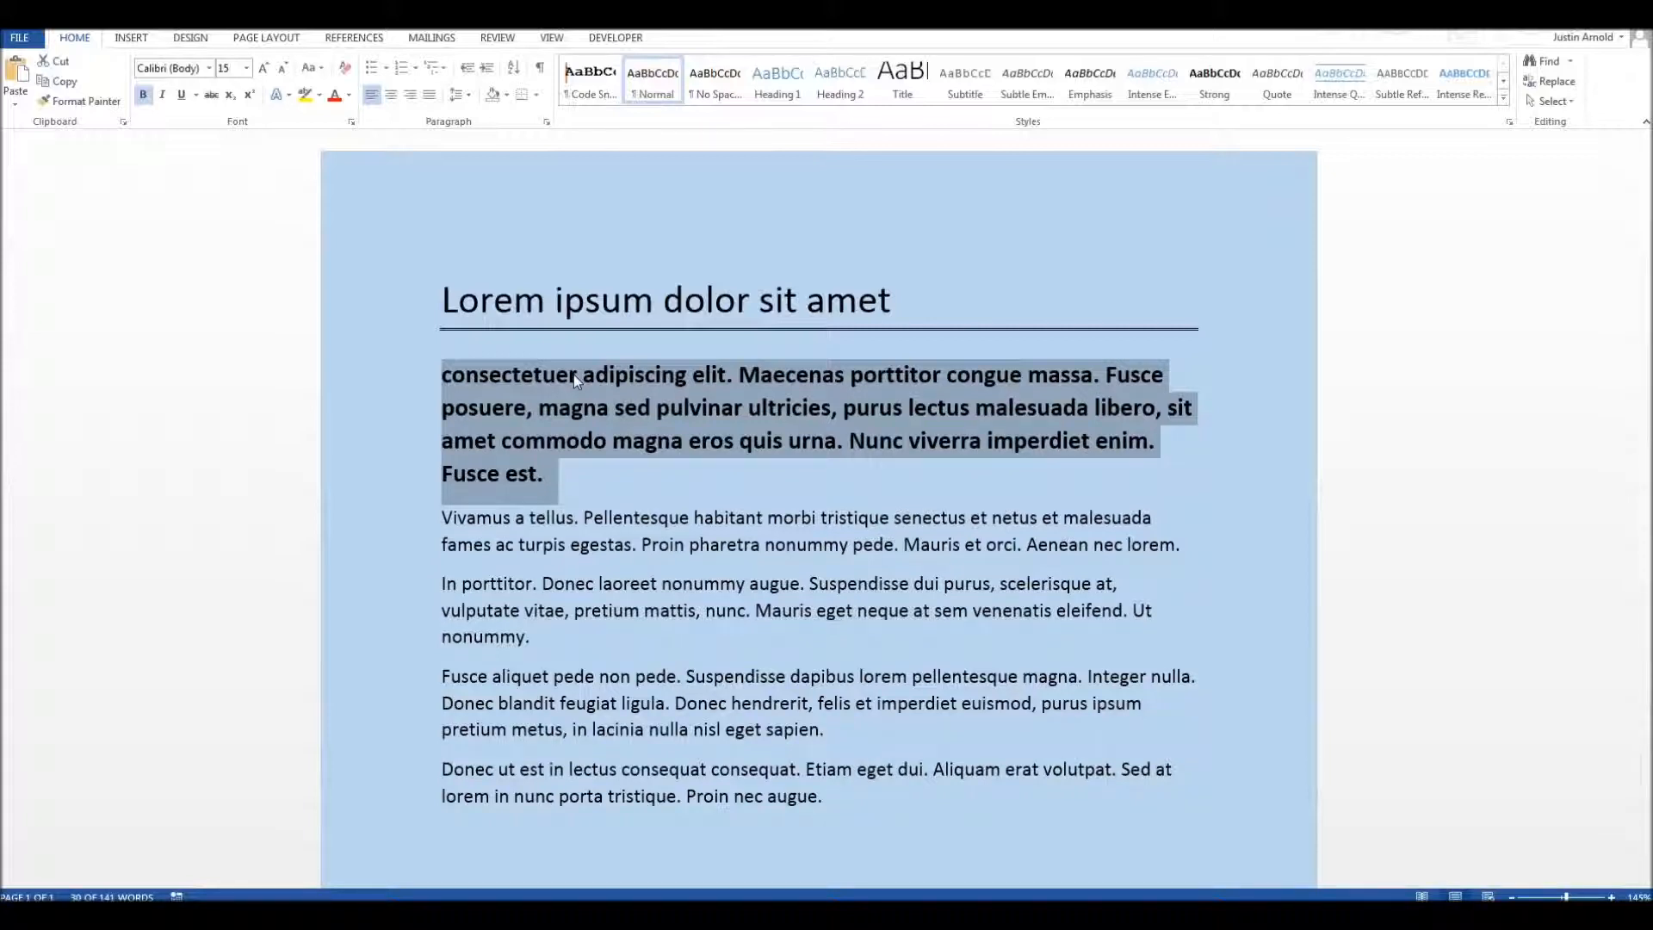
{"action": "key", "text": "ctrl+shift+comma"}
Step: Toggle the first paragraph's bold formatting off and on twice, and reduce its font size to 13 points
{"action": "key", "text": "ctrl+b"}
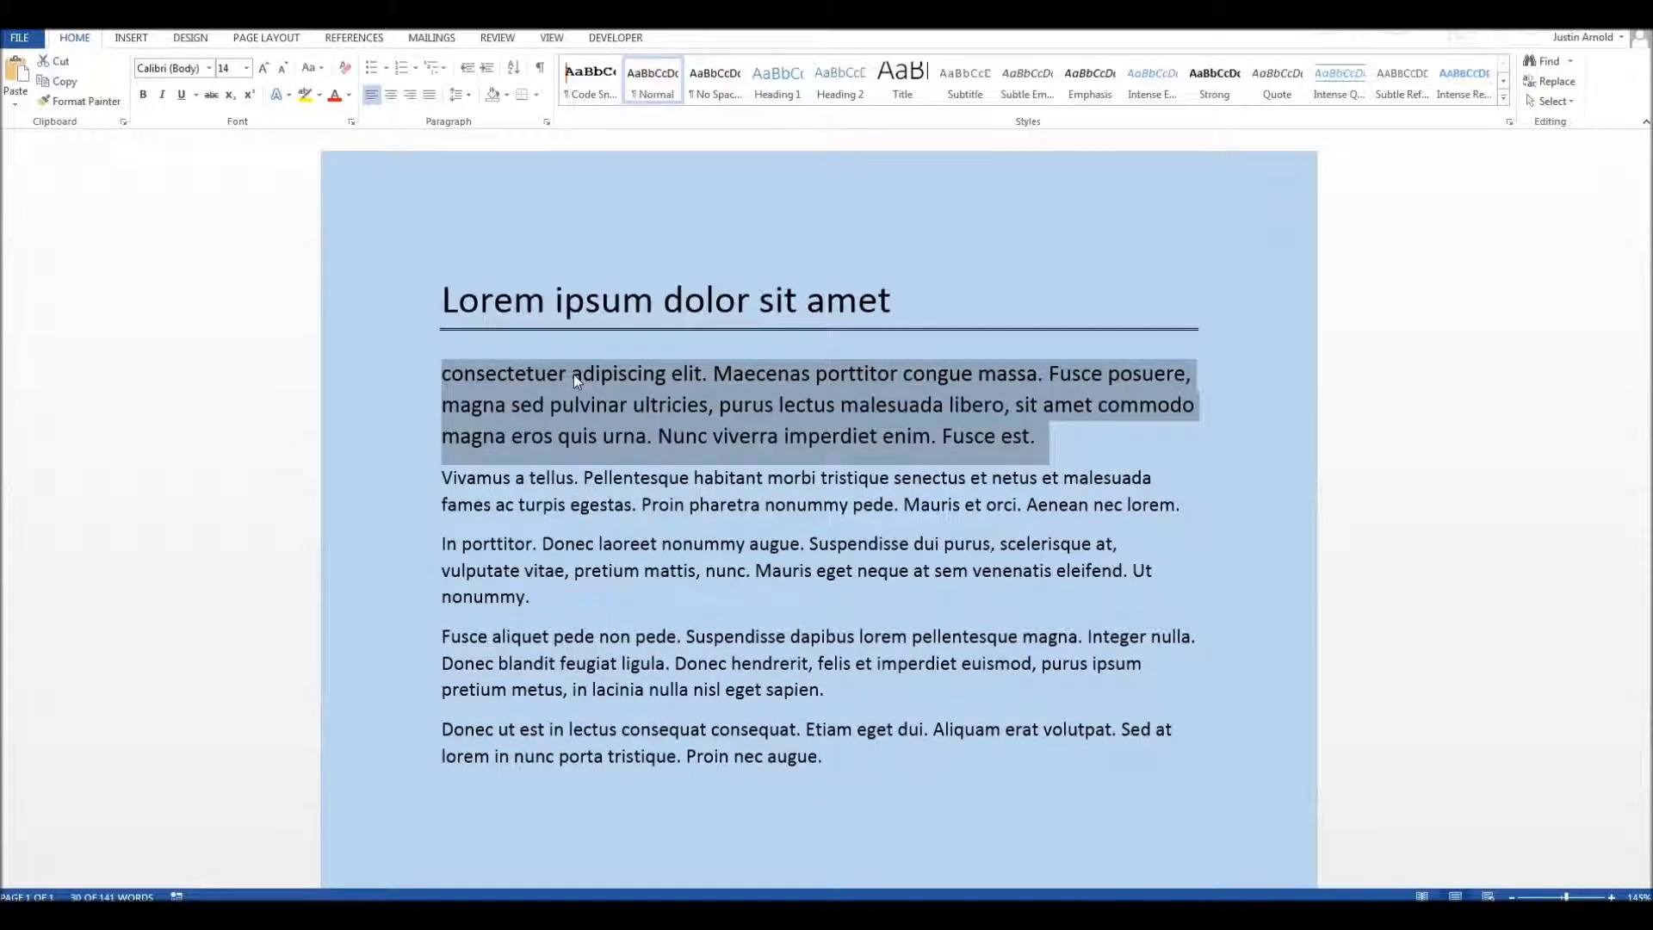
{"action": "key", "text": "ctrl+b"}
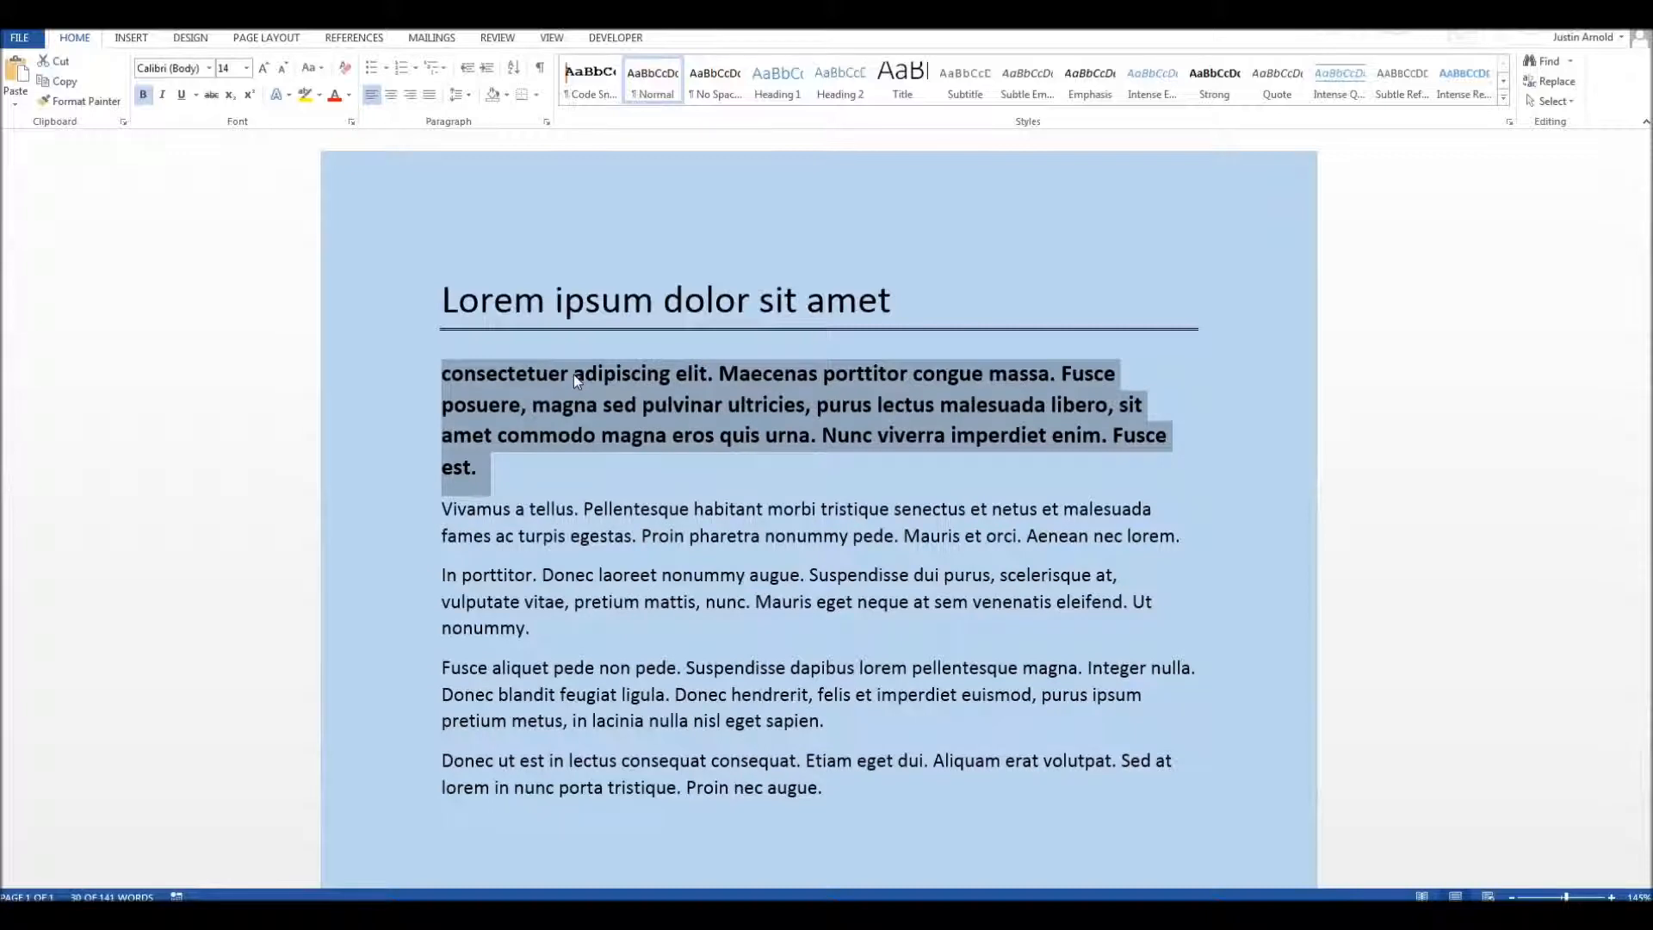
{"action": "key", "text": "ctrl+b"}
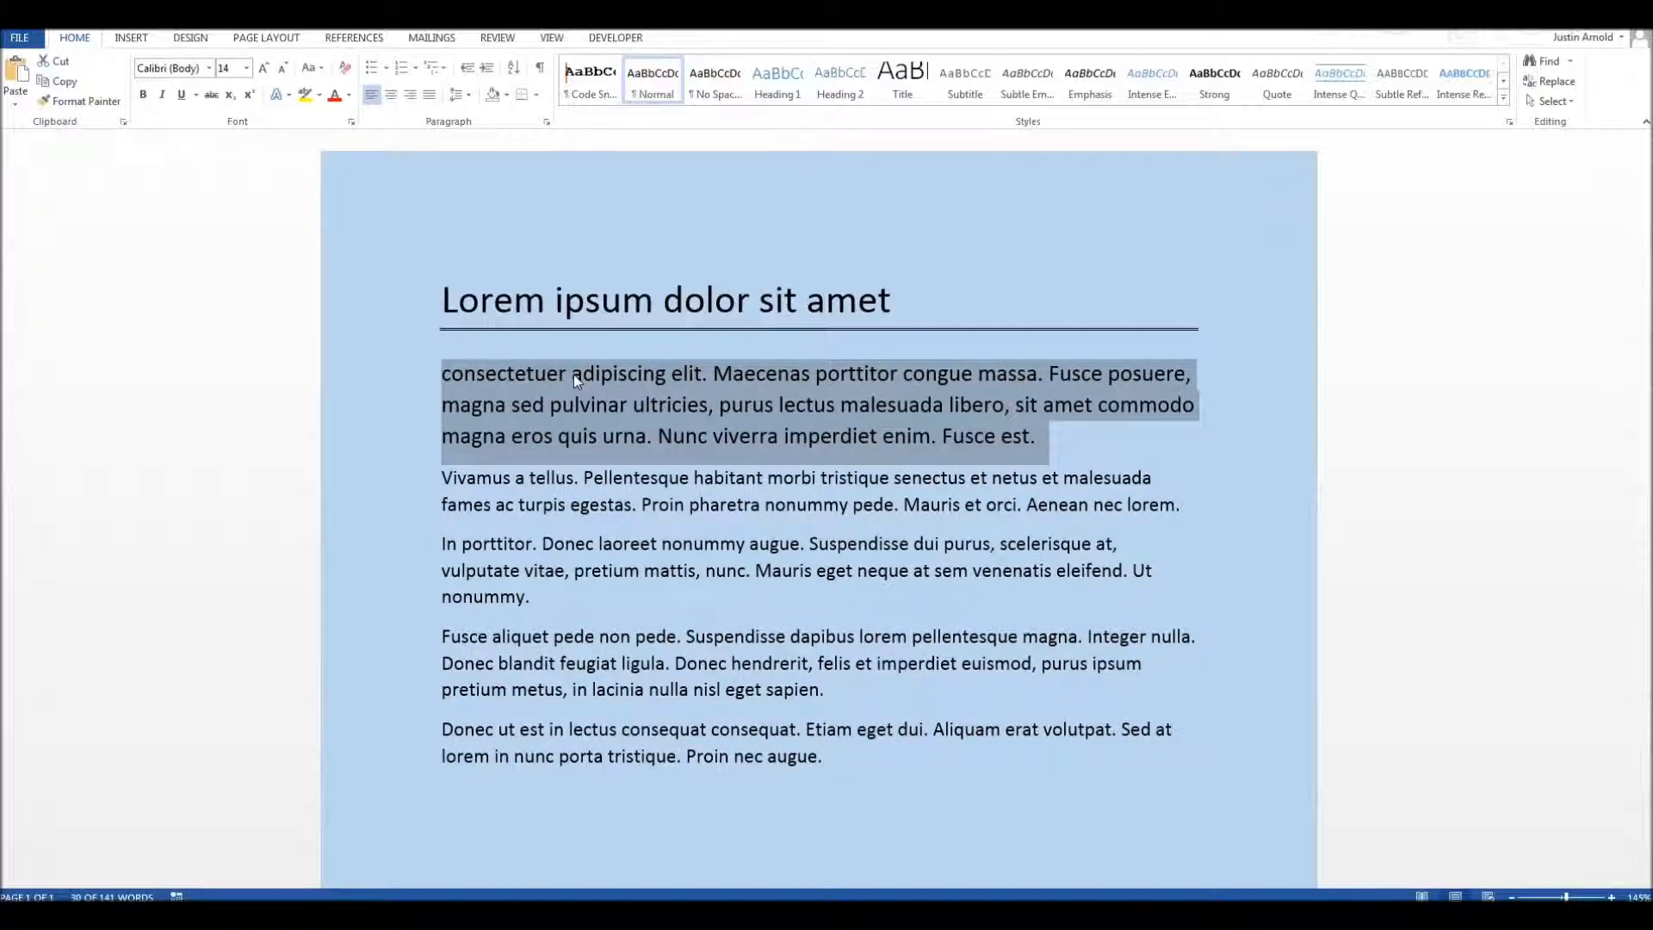
{"action": "key", "text": "ctrl+b"}
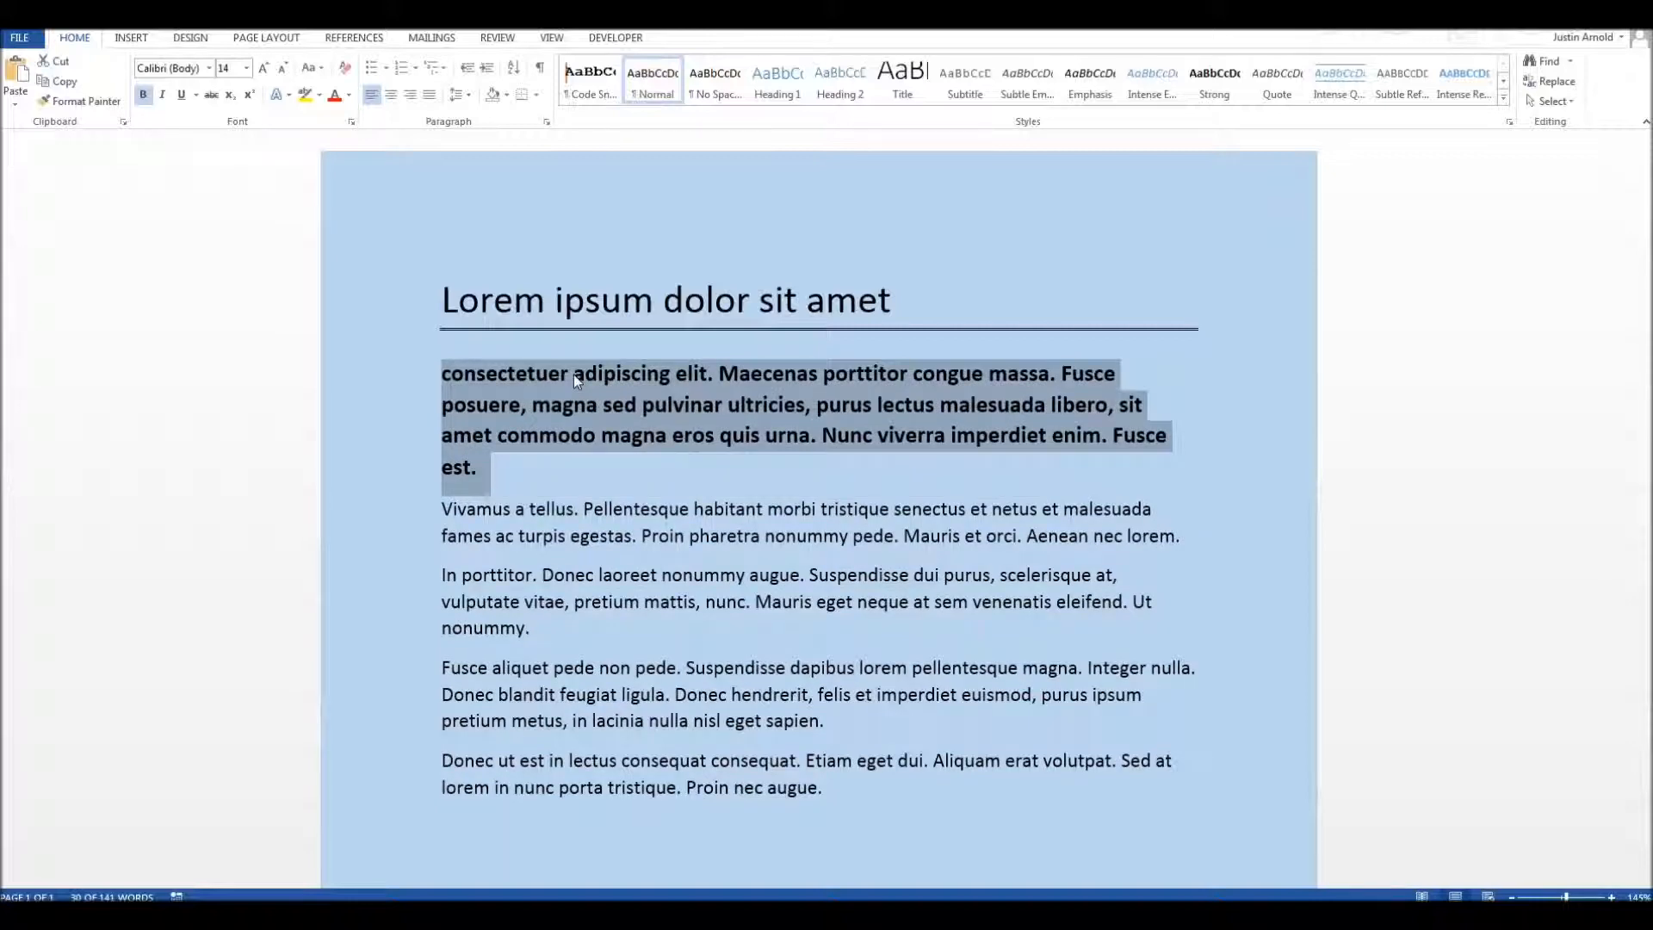
{"action": "key", "text": "ctrl+bracketleft"}
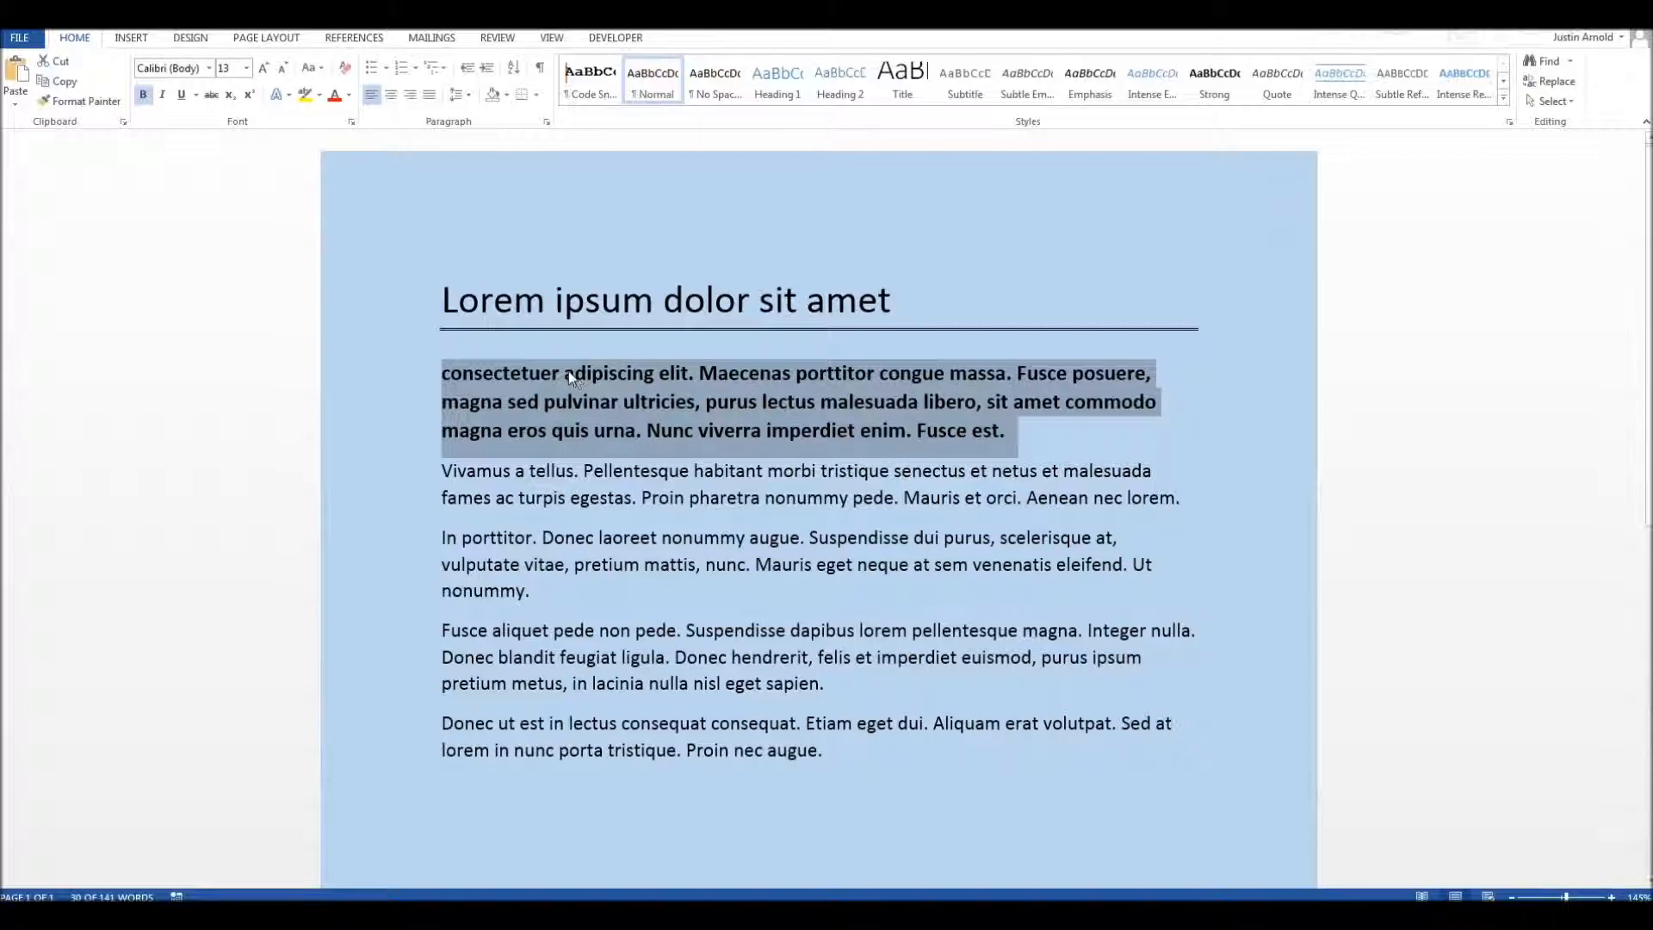
{"action": "left_click", "coordinate": [566, 535]}
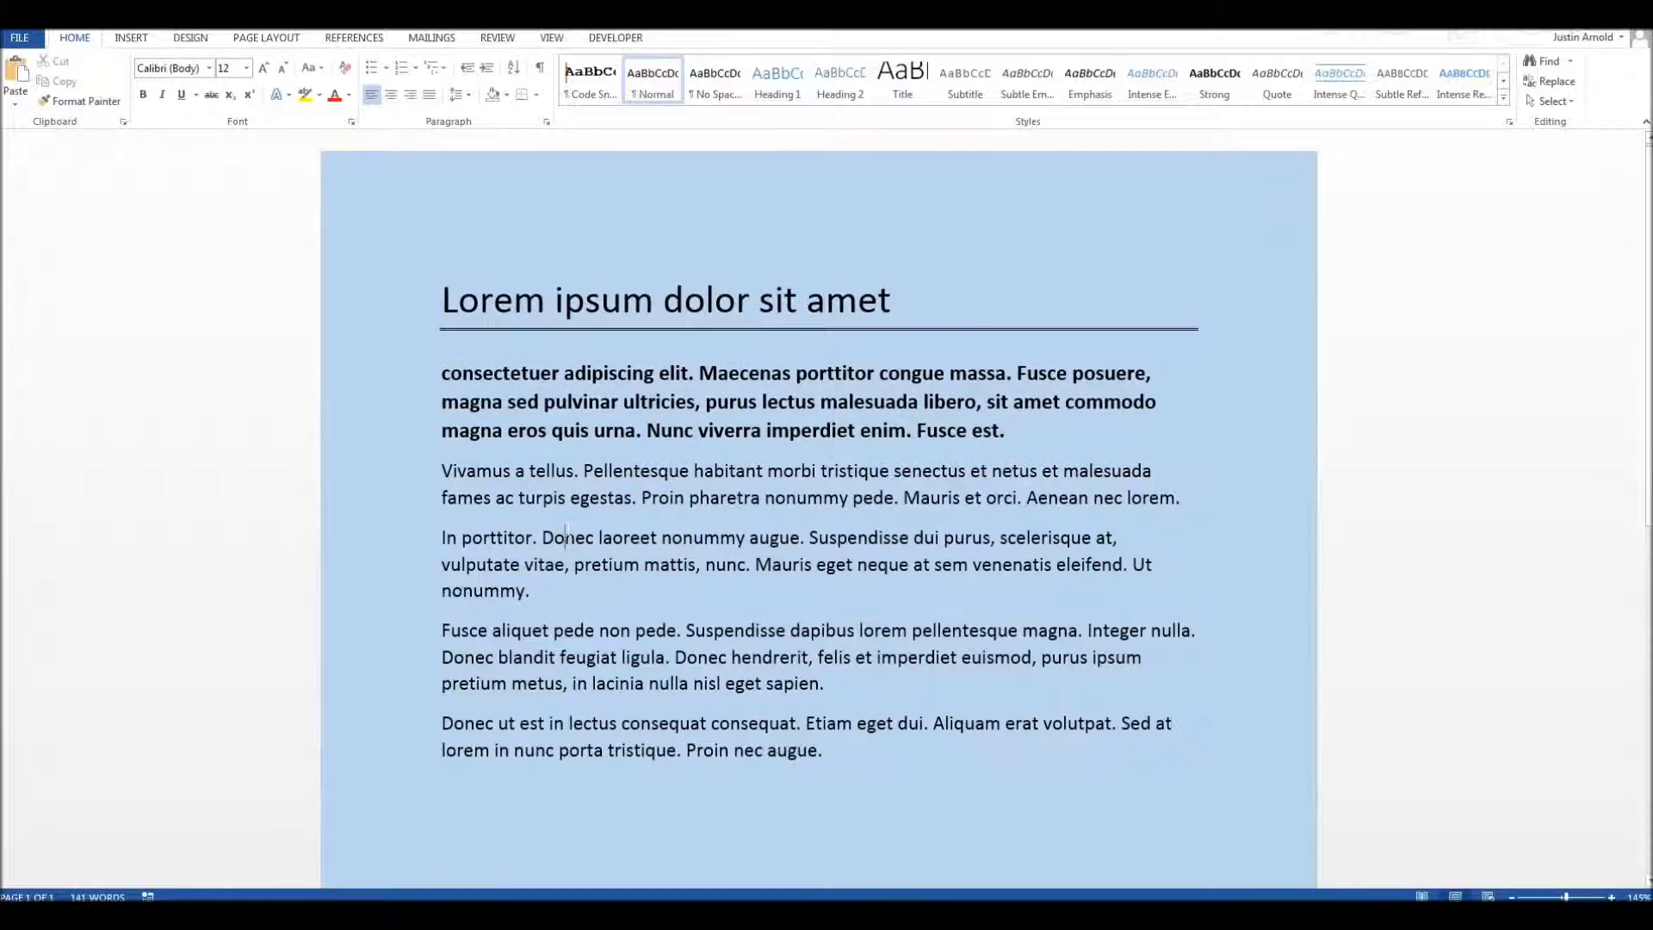
Step: Reselect the whole bold paragraph below the title and increase its font size to 15 points
{"action": "double_click", "coordinate": [587, 375]}
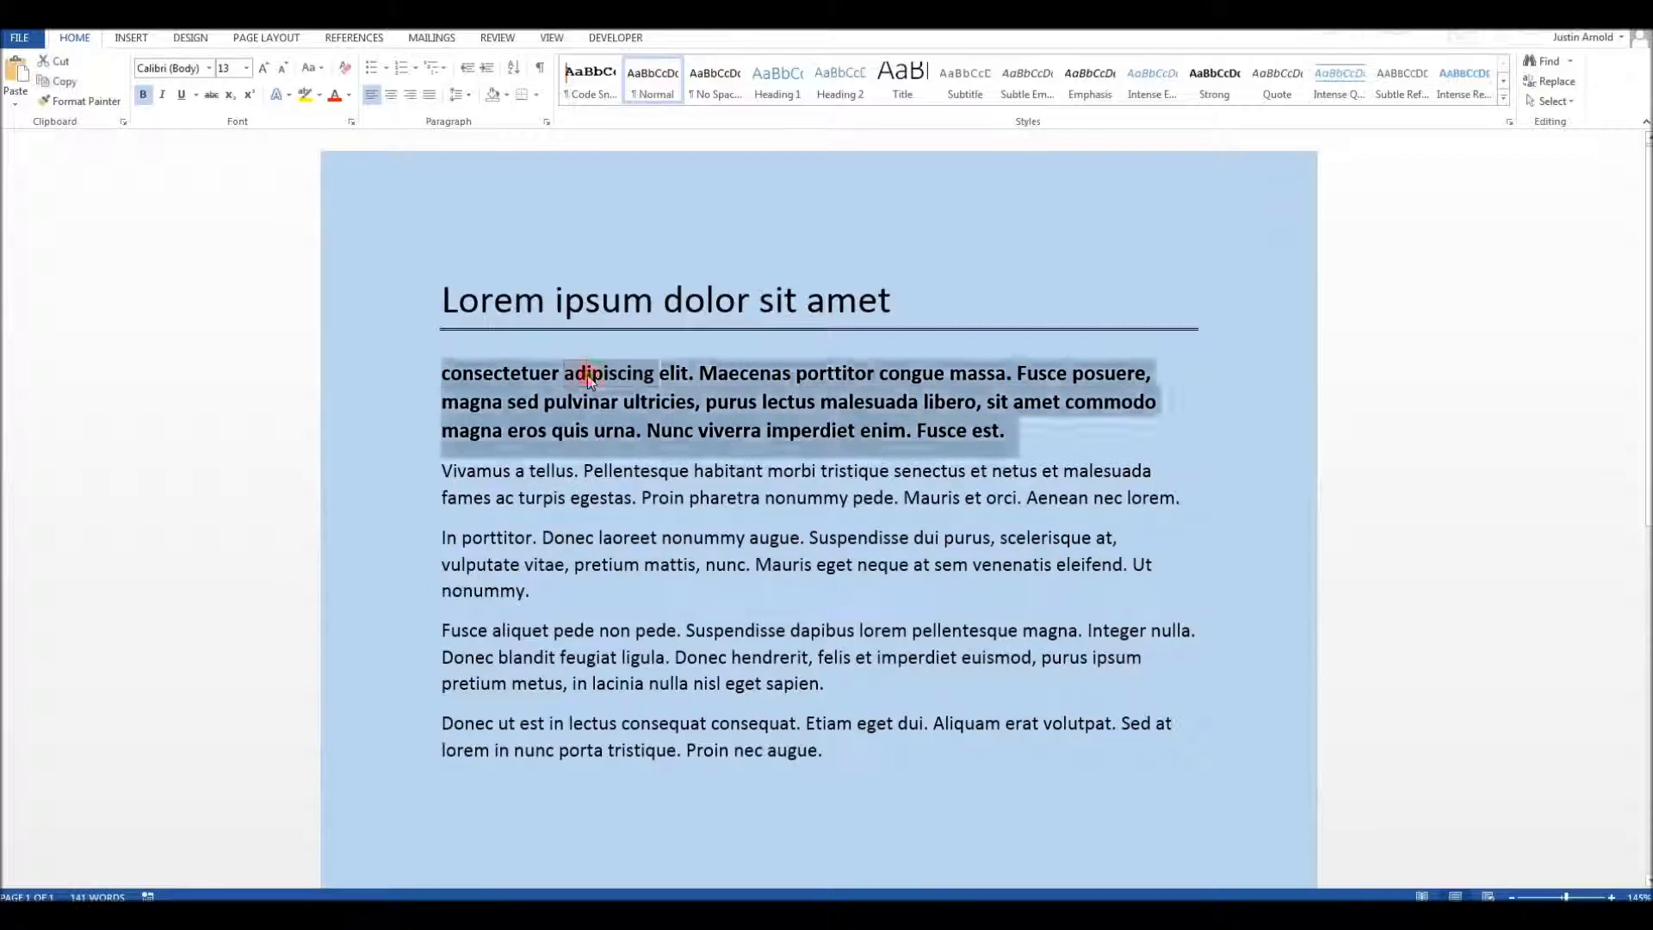
{"action": "triple_click", "coordinate": [588, 374]}
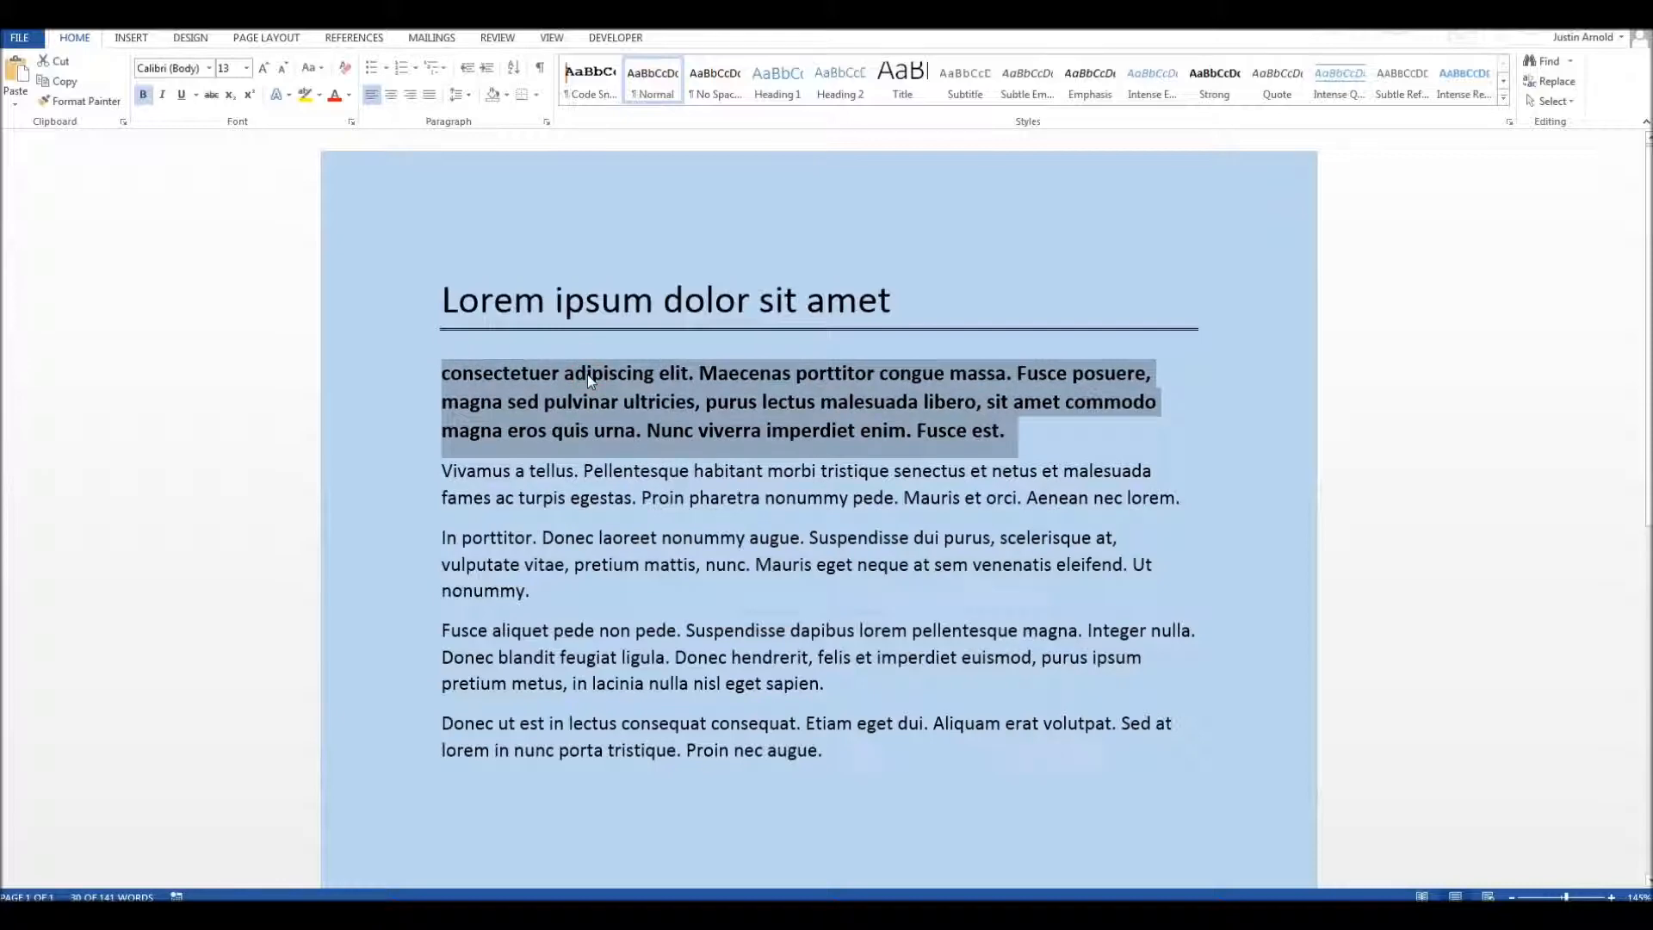
{"action": "key", "text": "ctrl+bracketright"}
{"action": "key", "text": "ctrl+bracketright"}
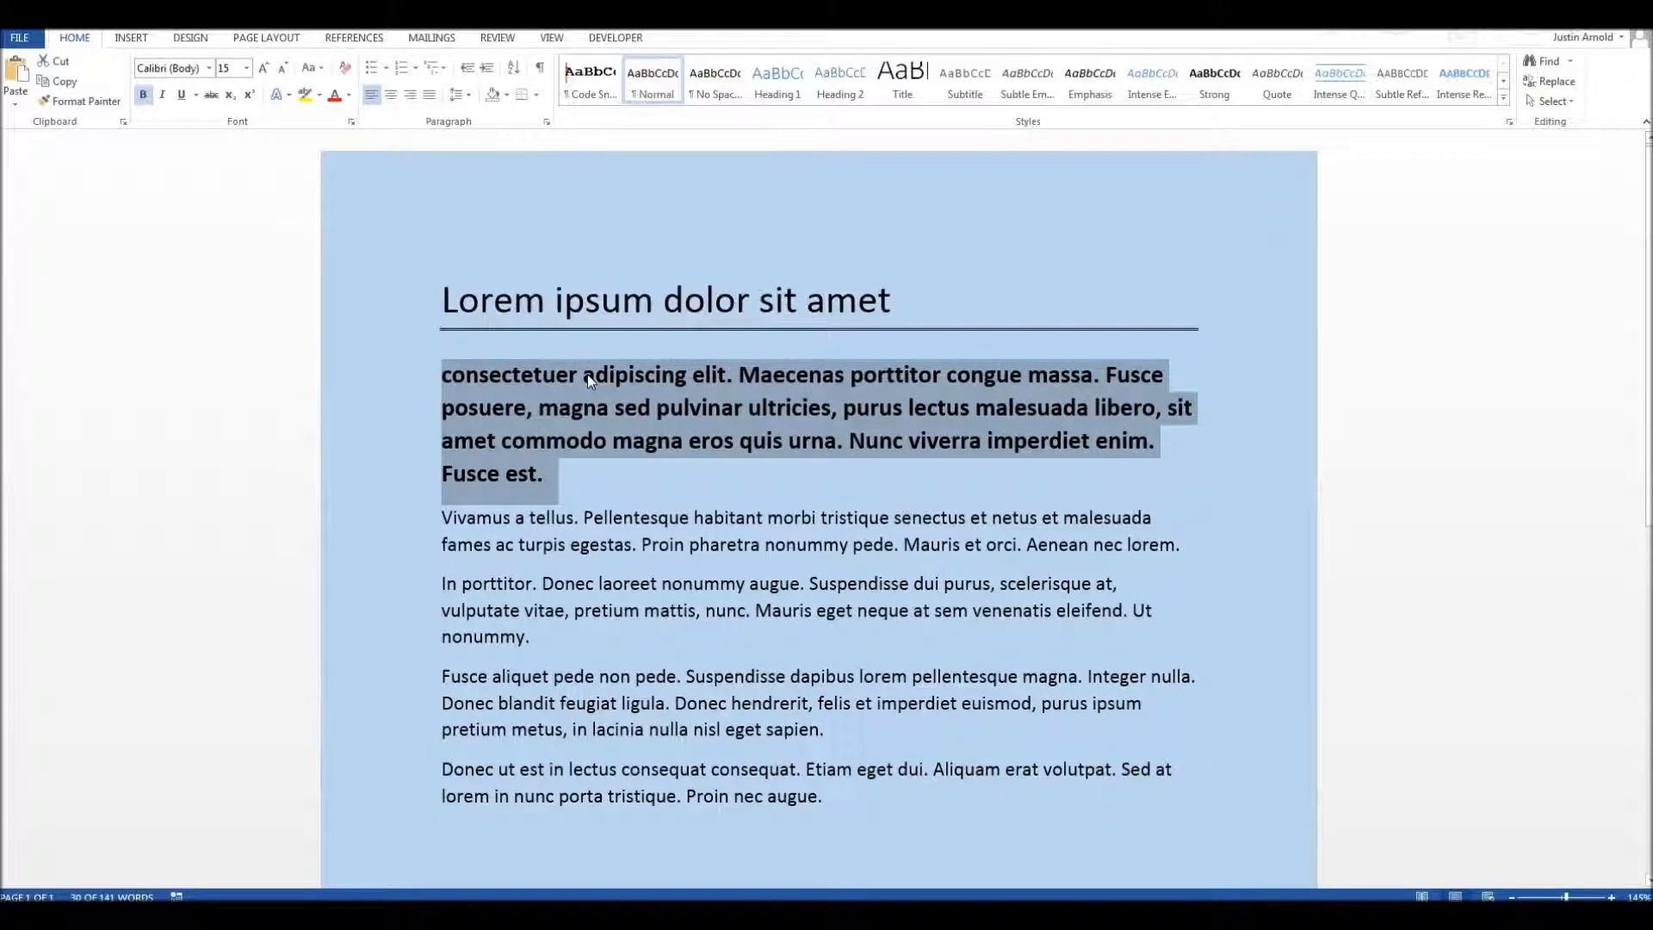
Step: Remove bold from the first body paragraph, and raise its font size to 17 points before returning it to 15
{"action": "key", "text": "ctrl+b"}
{"action": "key", "text": "ctrl+bracketright"}
{"action": "key", "text": "ctrl+bracketright"}
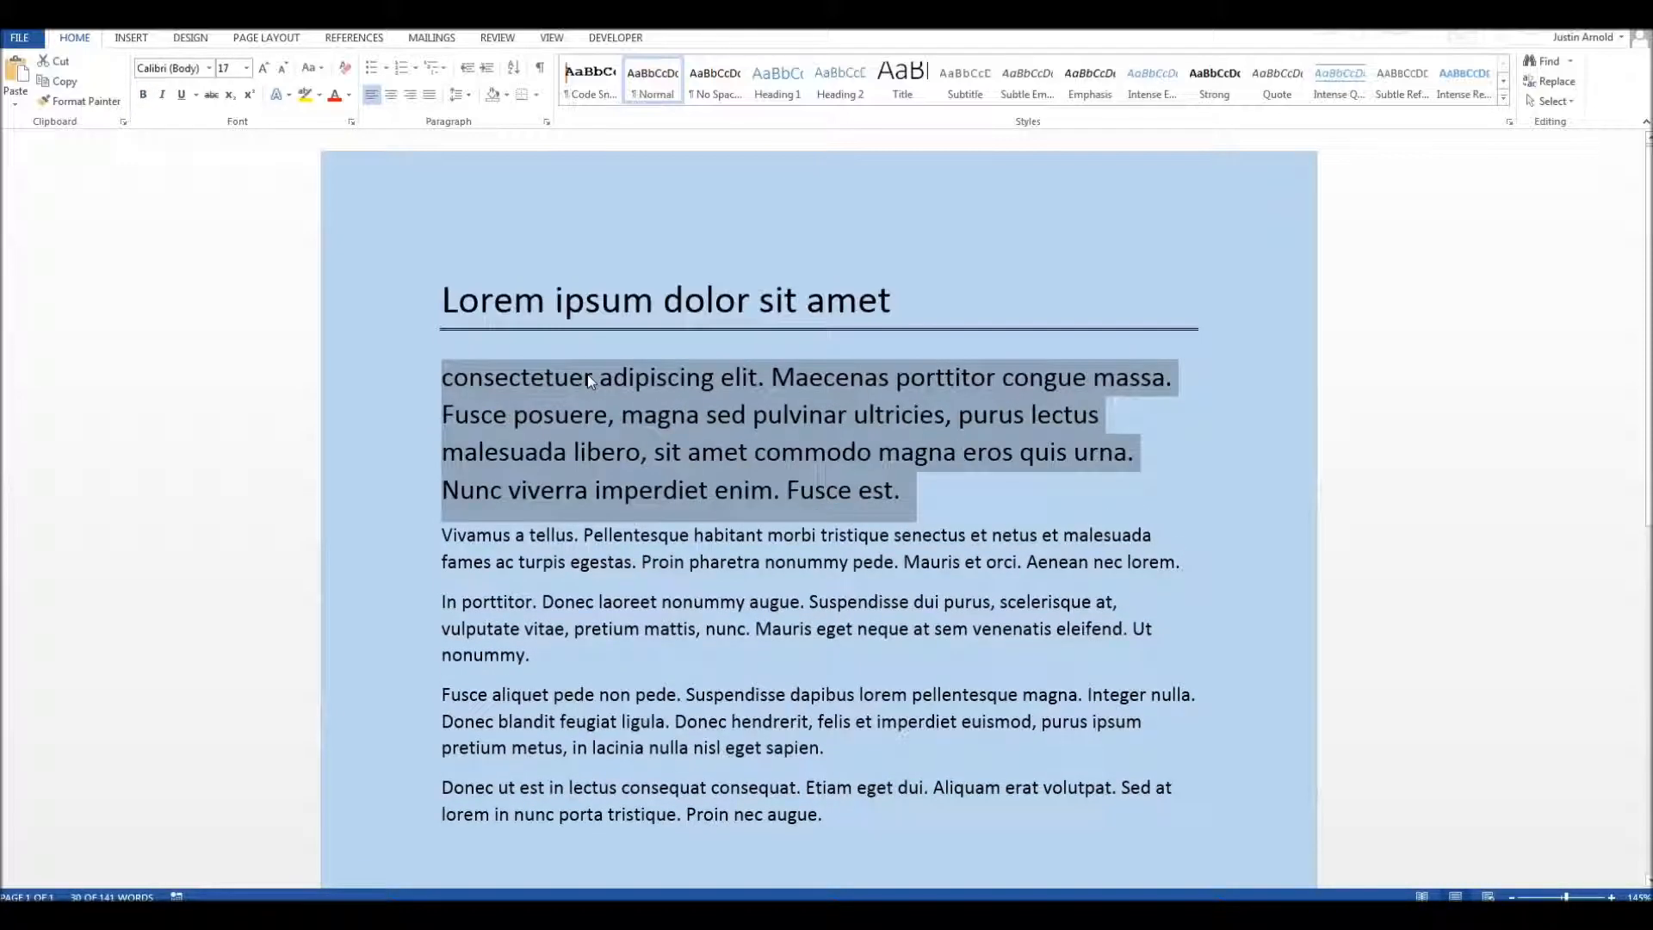
{"action": "key", "text": "ctrl+bracketleft"}
{"action": "key", "text": "ctrl+bracketleft"}
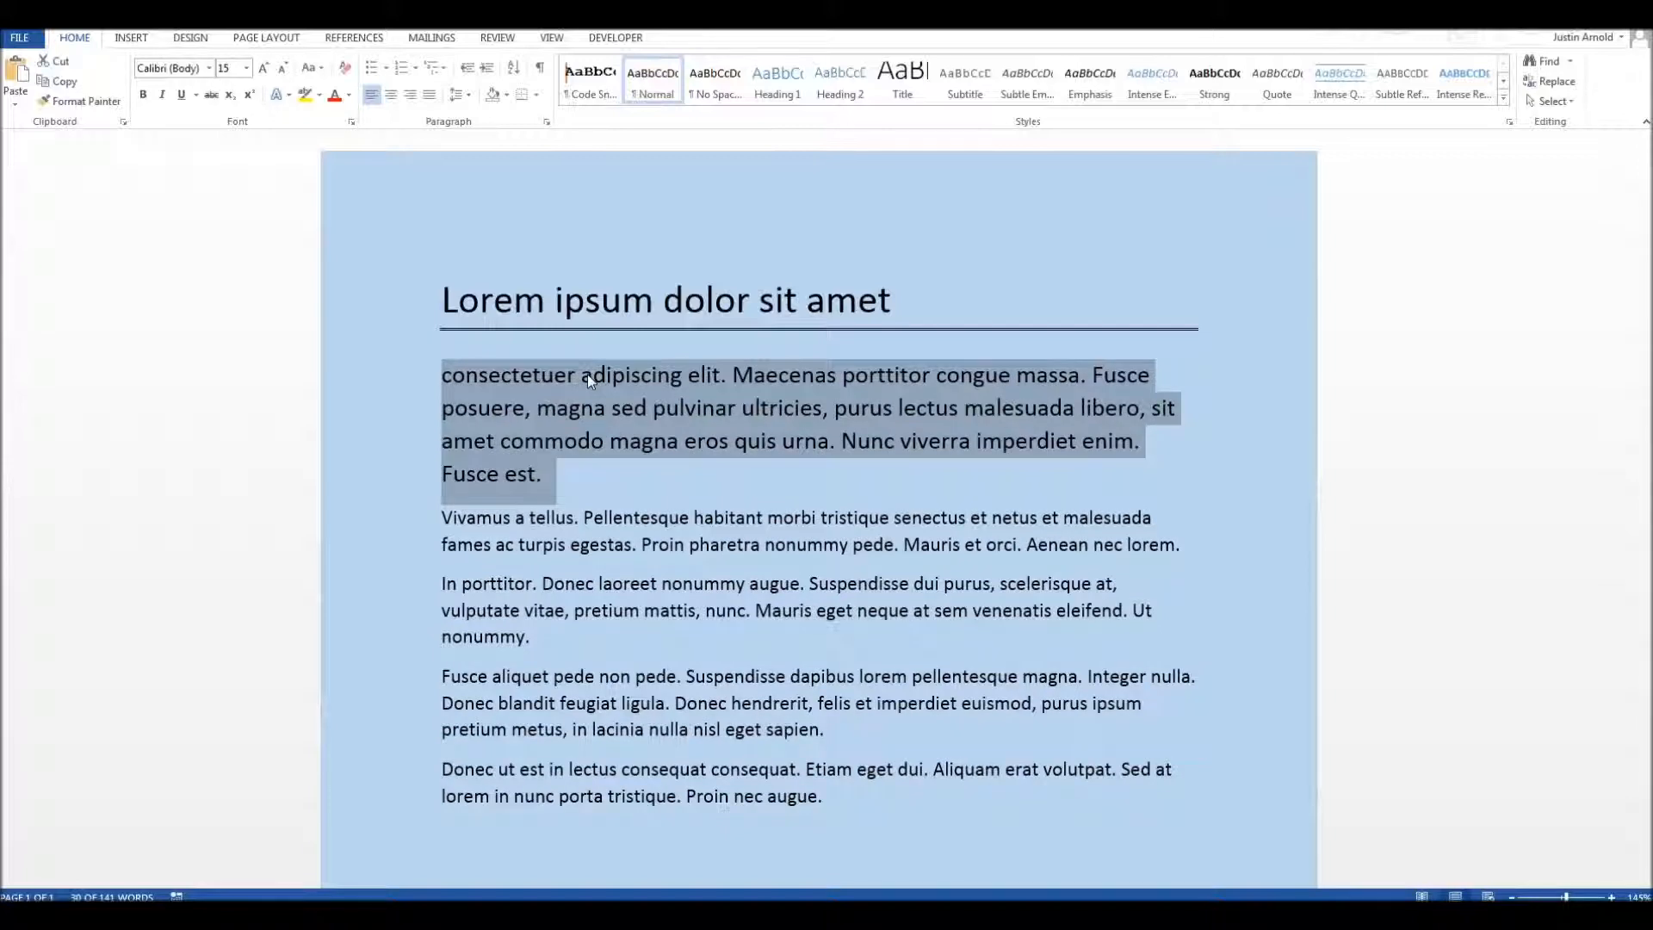
{"action": "left_click", "coordinate": [553, 380]}
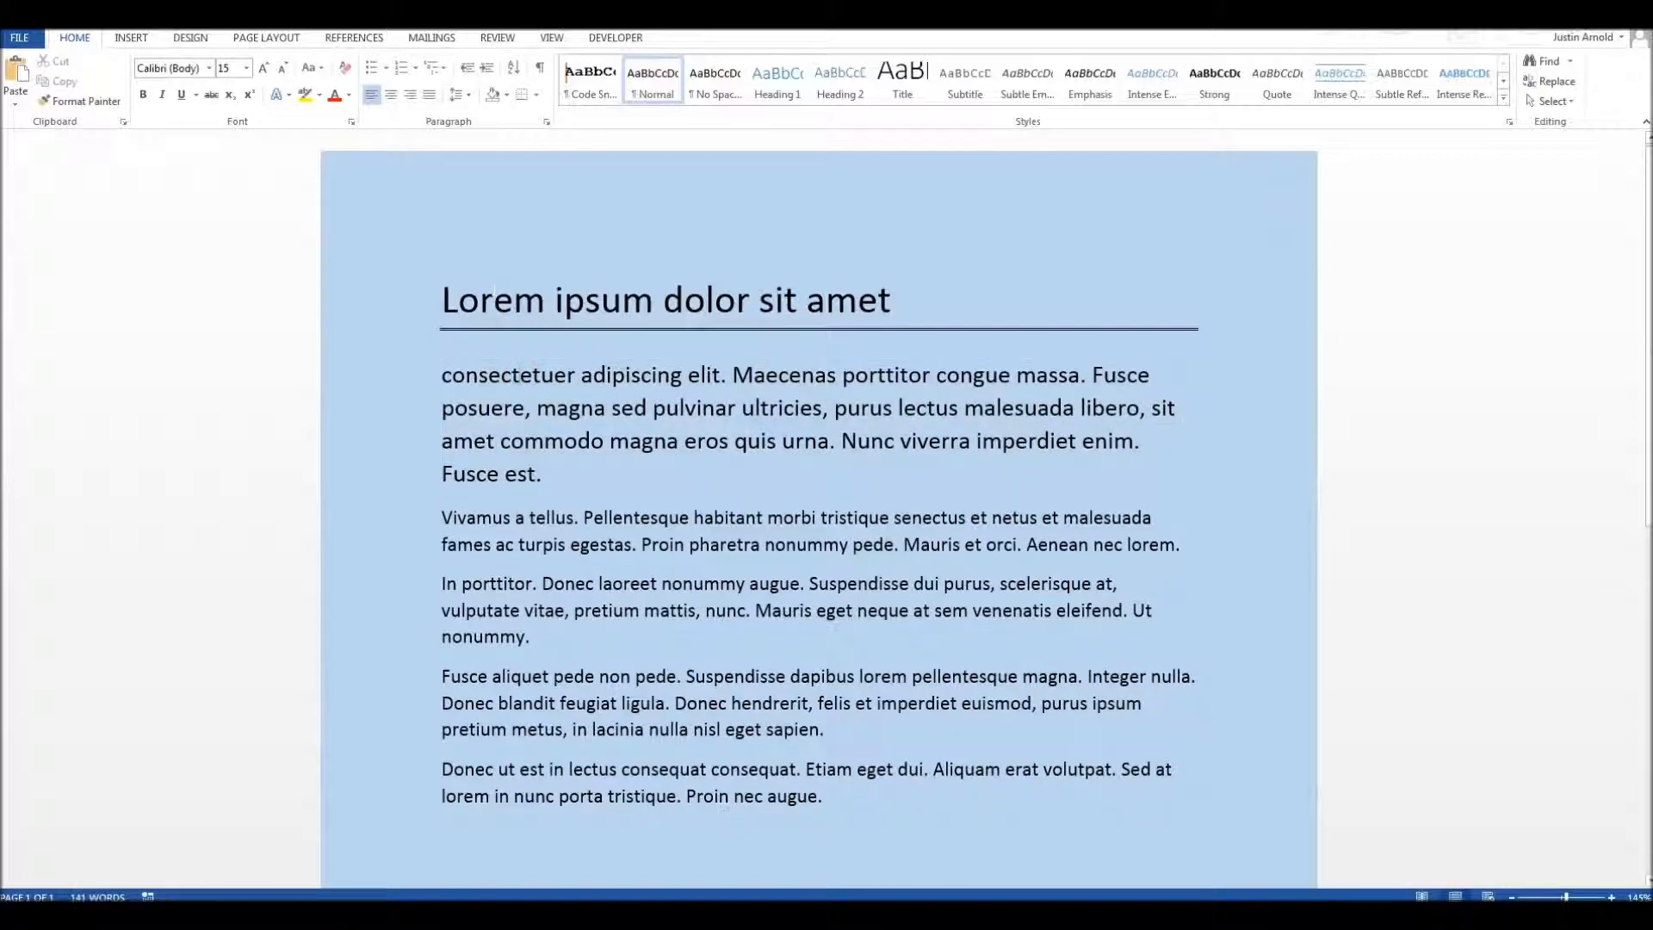
Step: Capitalize the first letter of "consectetuer" at the start of the first body paragraph by changing the word's case
{"action": "left_click", "coordinate": [497, 297]}
{"action": "left_click", "coordinate": [533, 375]}
{"action": "key", "text": "shift+F3"}
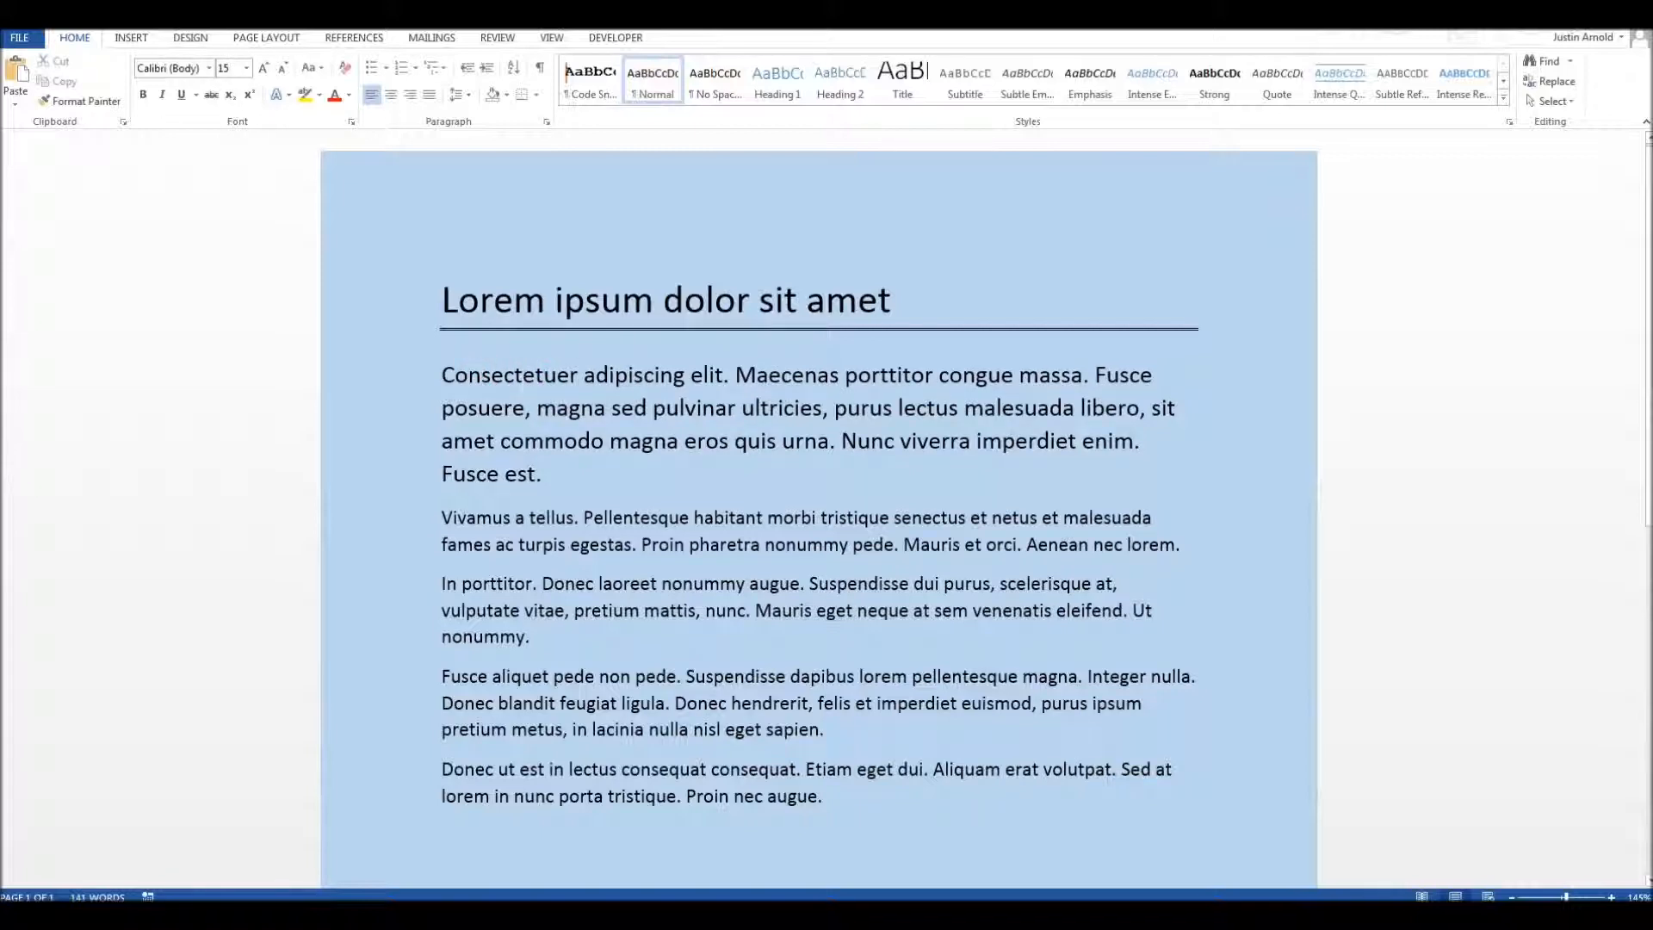
Step: Select all the text in the document, including the title and every paragraph
{"action": "left_click", "coordinate": [565, 677]}
{"action": "left_click", "coordinate": [621, 519]}
{"action": "scroll", "coordinate": [621, 518], "scroll_direction": "down", "scroll_amount": 7, "text": "ctrl"}
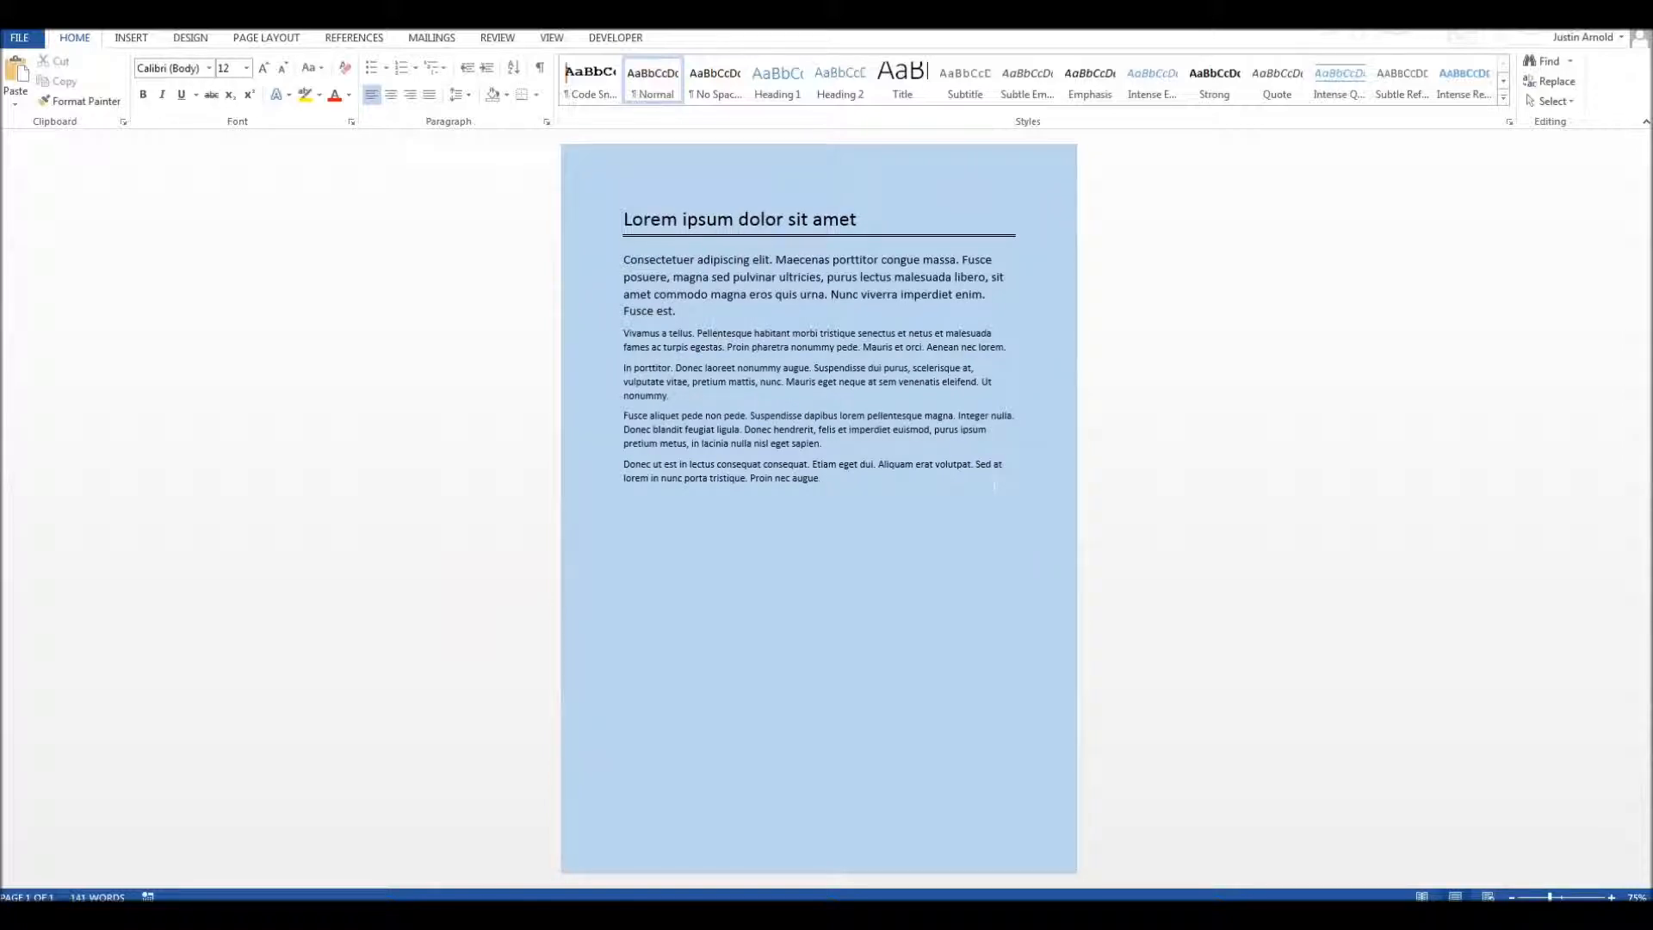
{"action": "key", "text": "ctrl+a"}
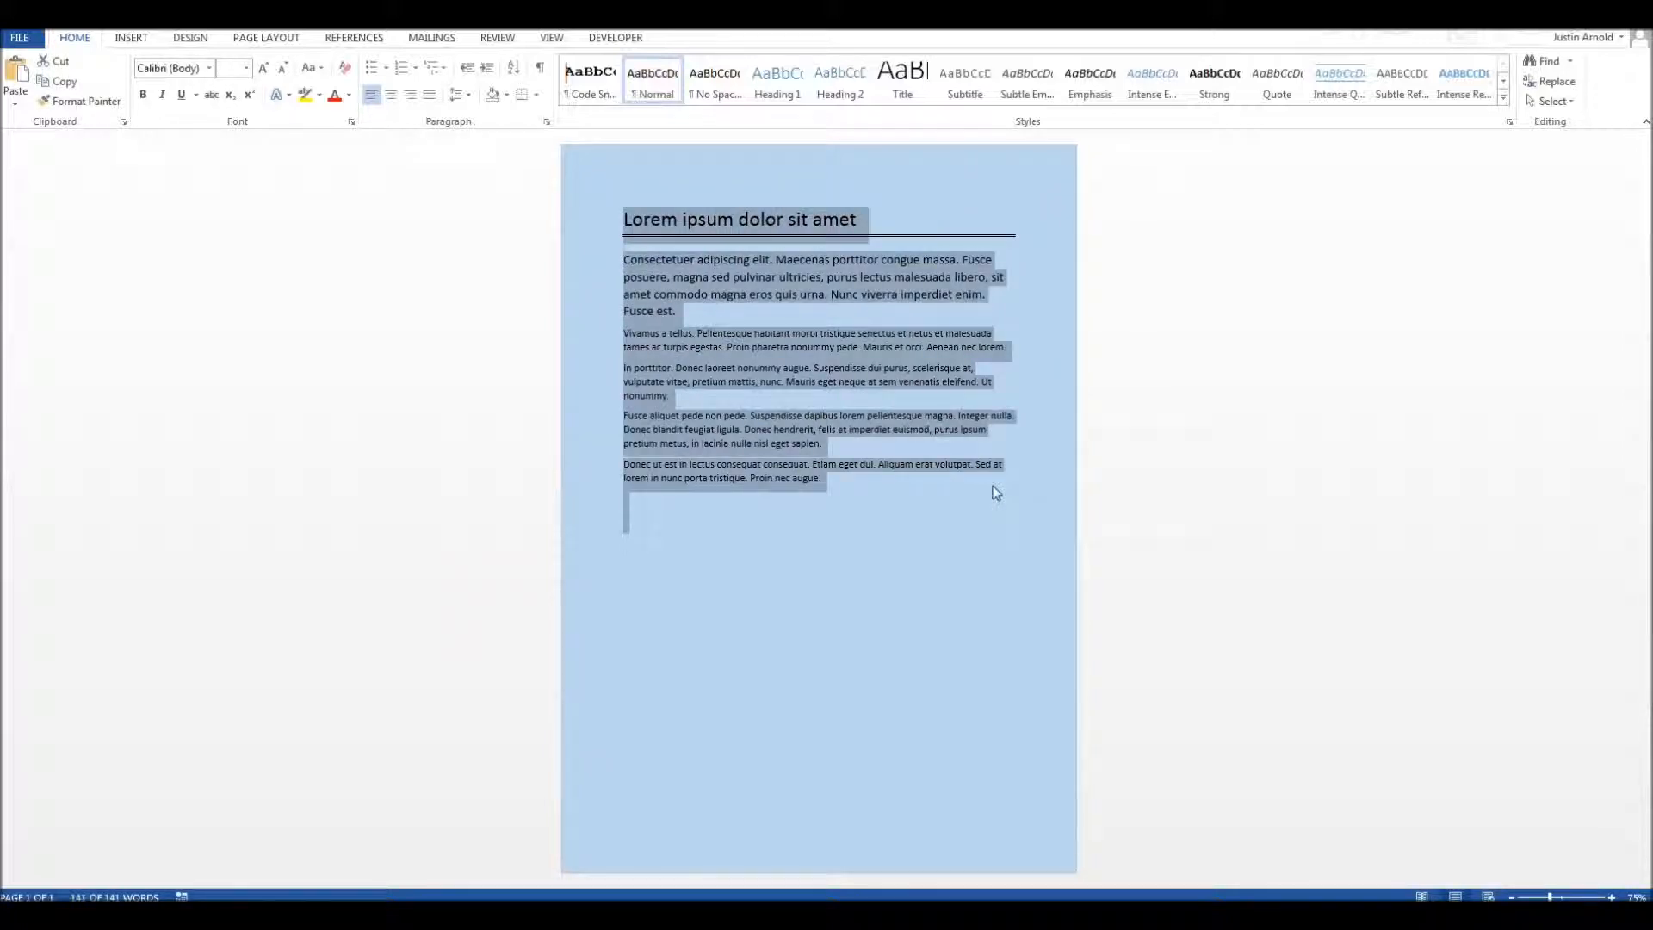
{"action": "left_click", "coordinate": [964, 505]}
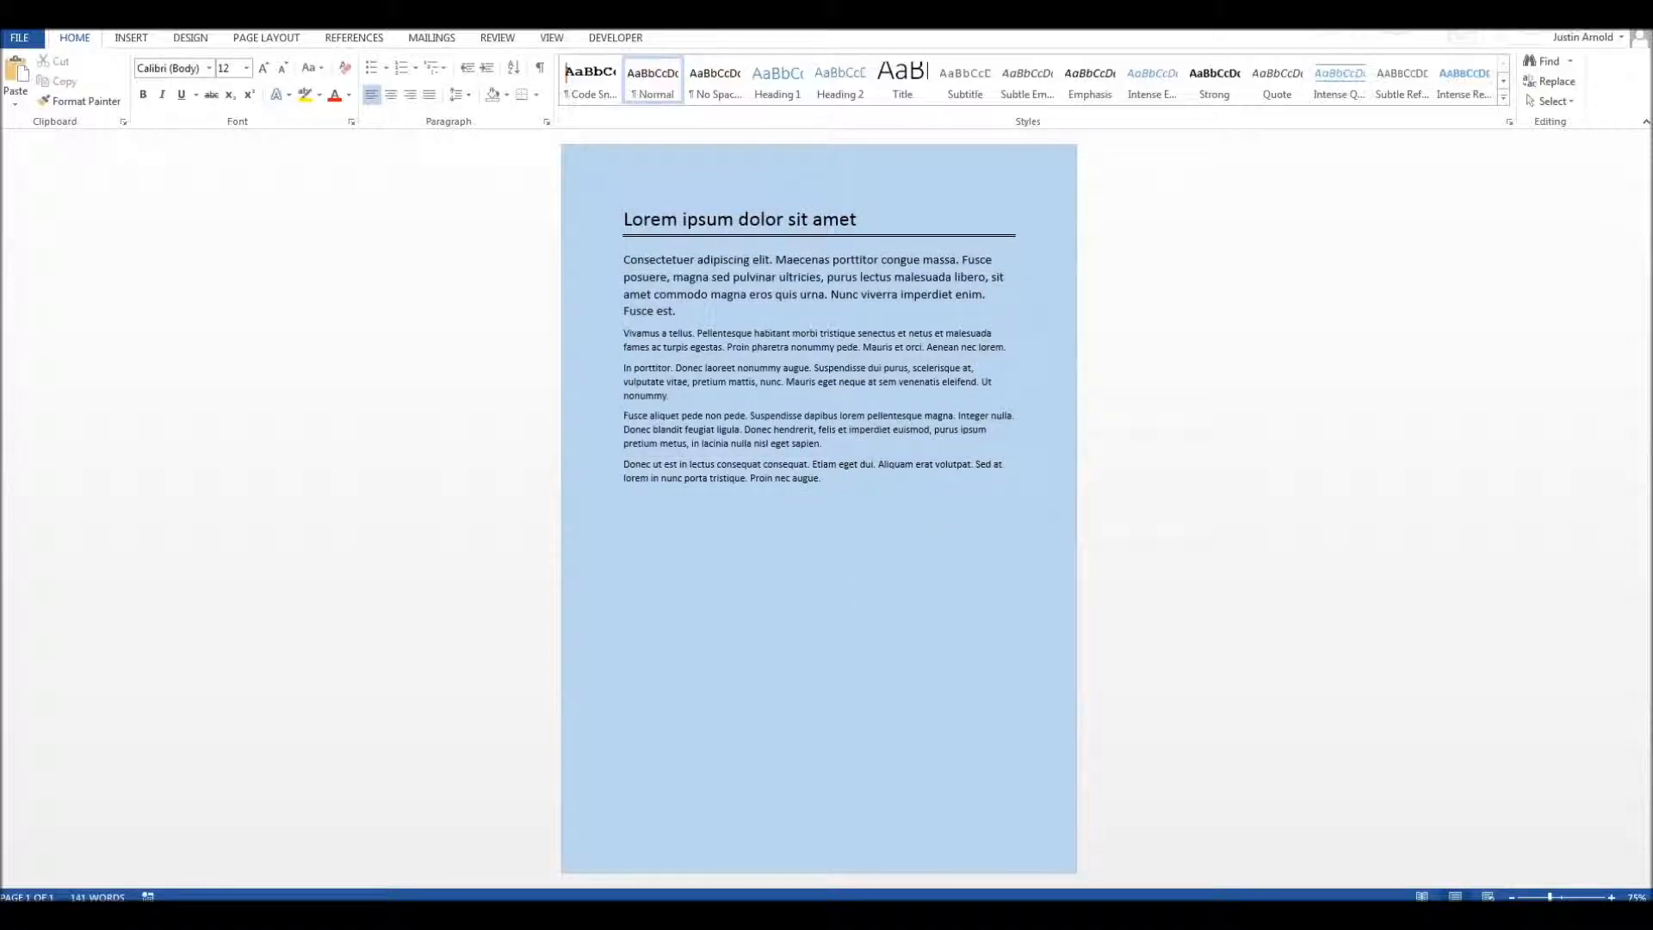
{"action": "key", "text": "ctrl+a"}
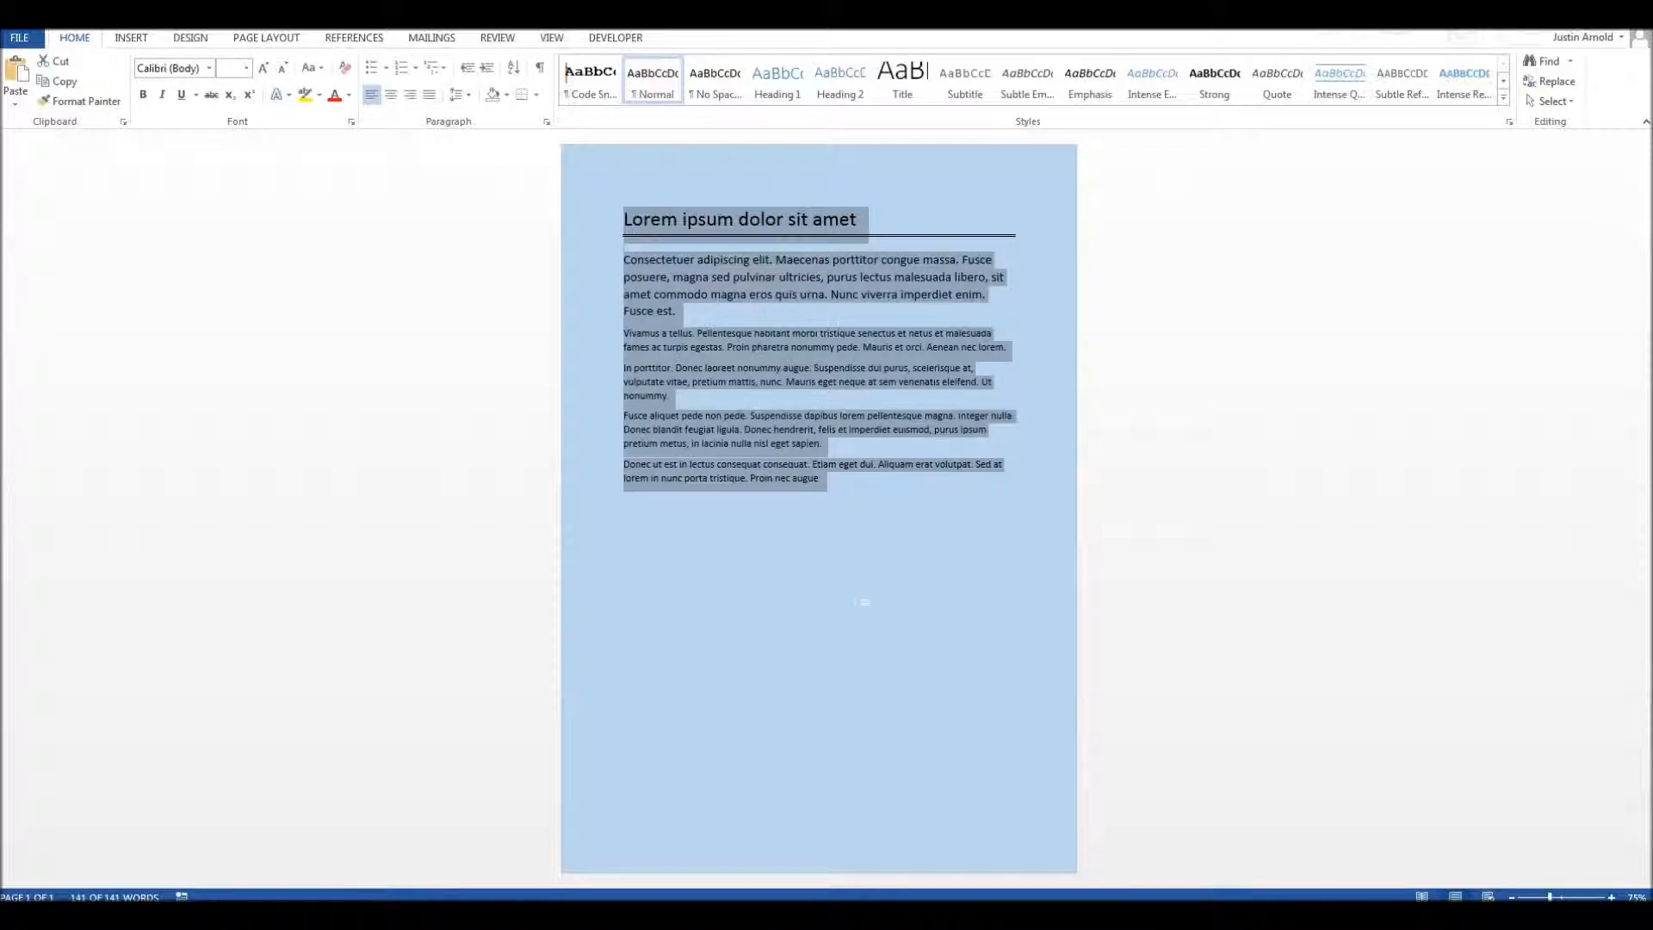
Step: Increase the font size of the title and all paragraphs together in several increments, preserving their relative sizes
{"action": "key", "text": "ctrl+shift+period"}
{"action": "key", "text": "ctrl+shift+period"}
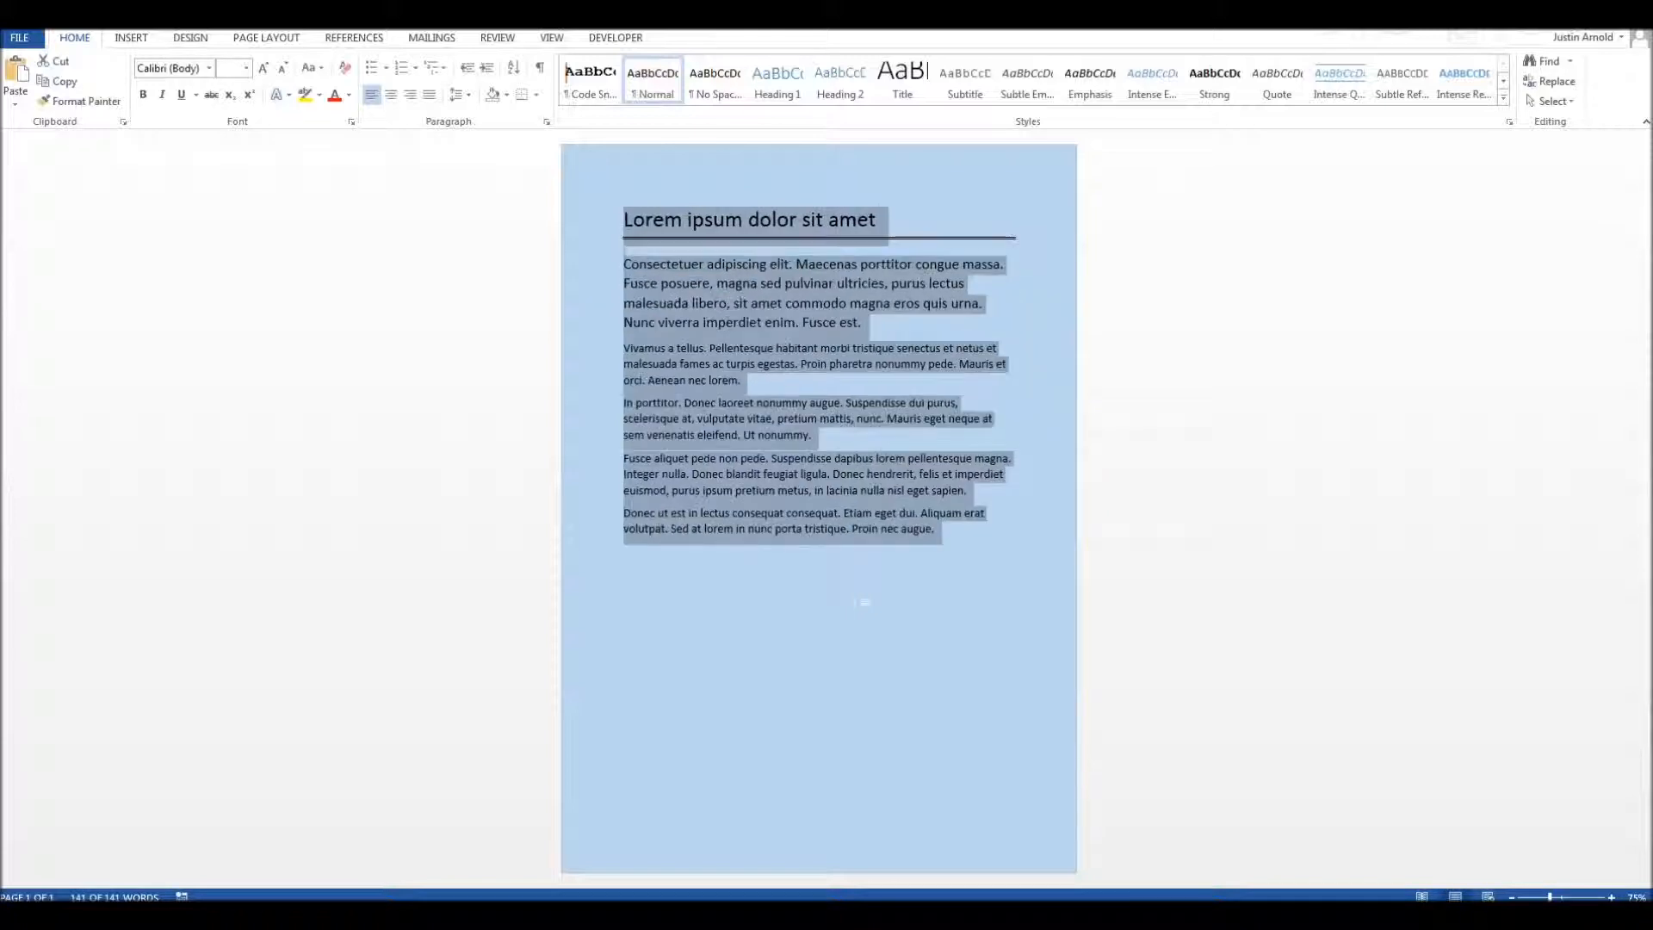
{"action": "key", "text": "ctrl+shift+period"}
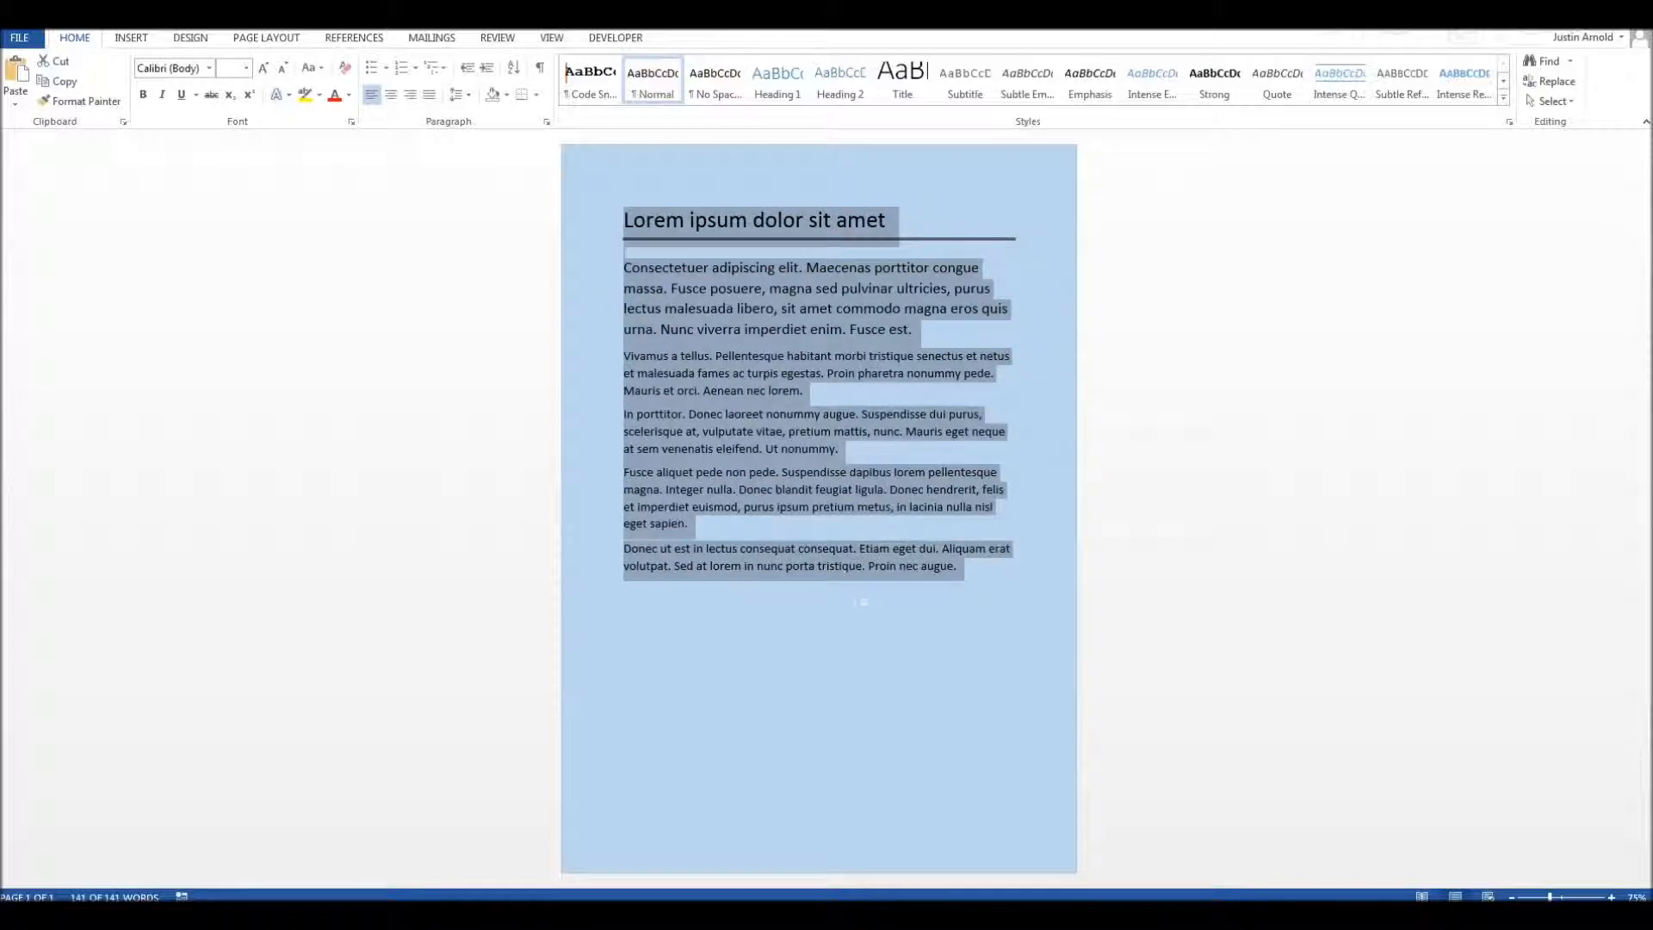
{"action": "key", "text": "ctrl+shift+period"}
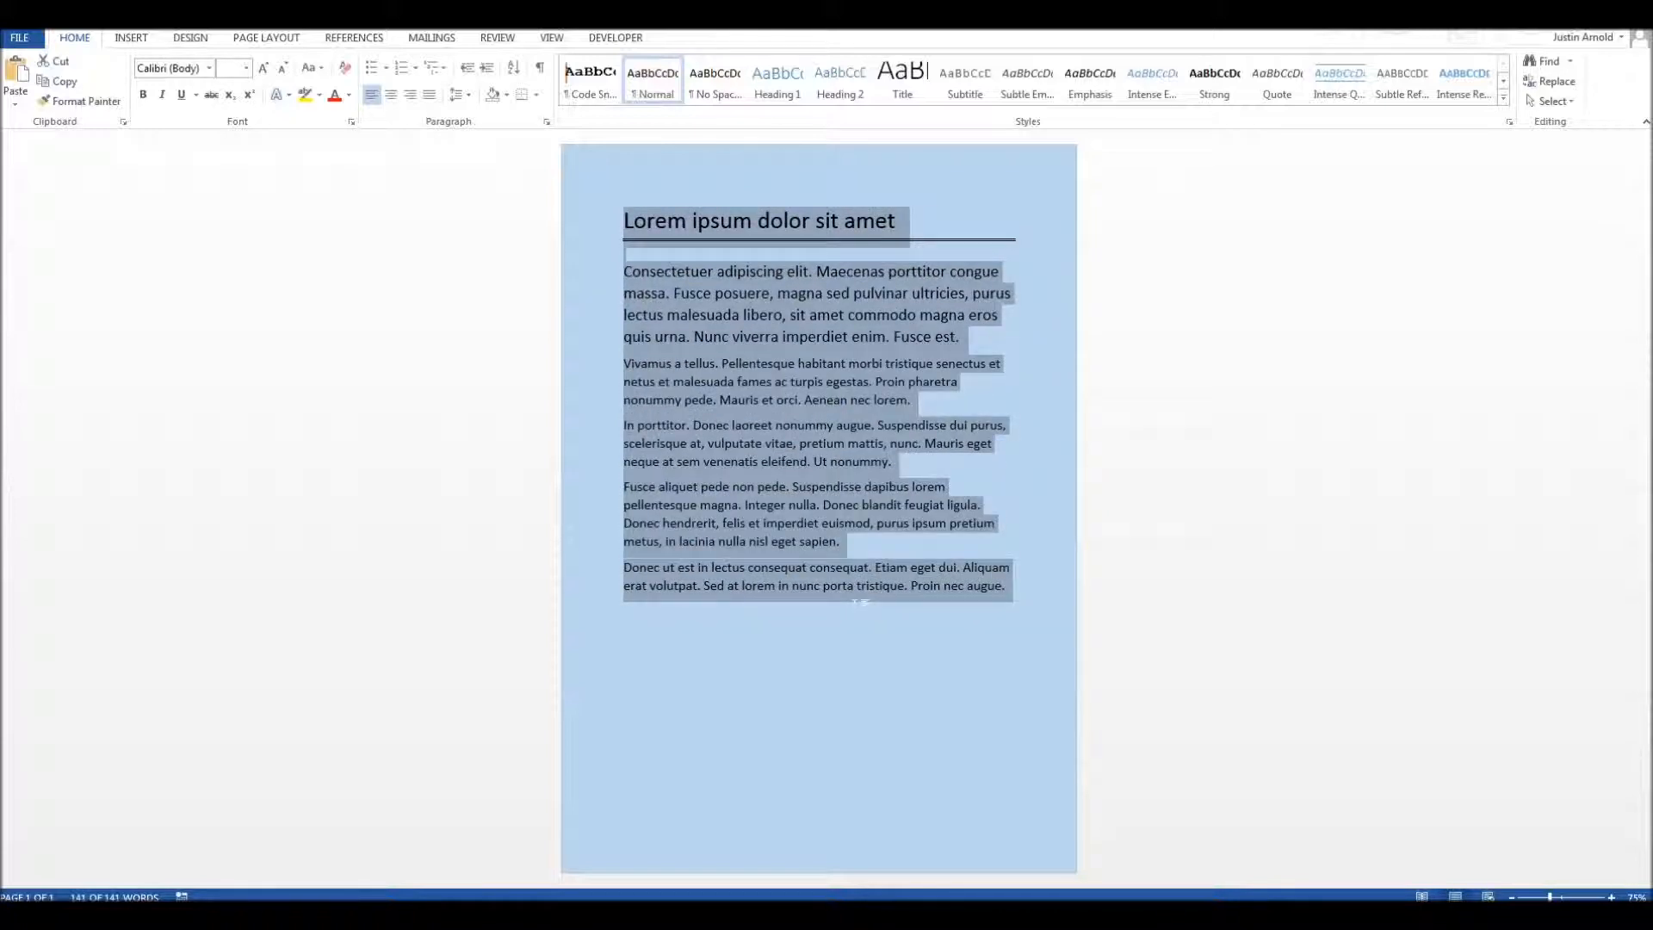
{"action": "key", "text": "ctrl+shift+period"}
{"action": "key", "text": "ctrl+shift+period"}
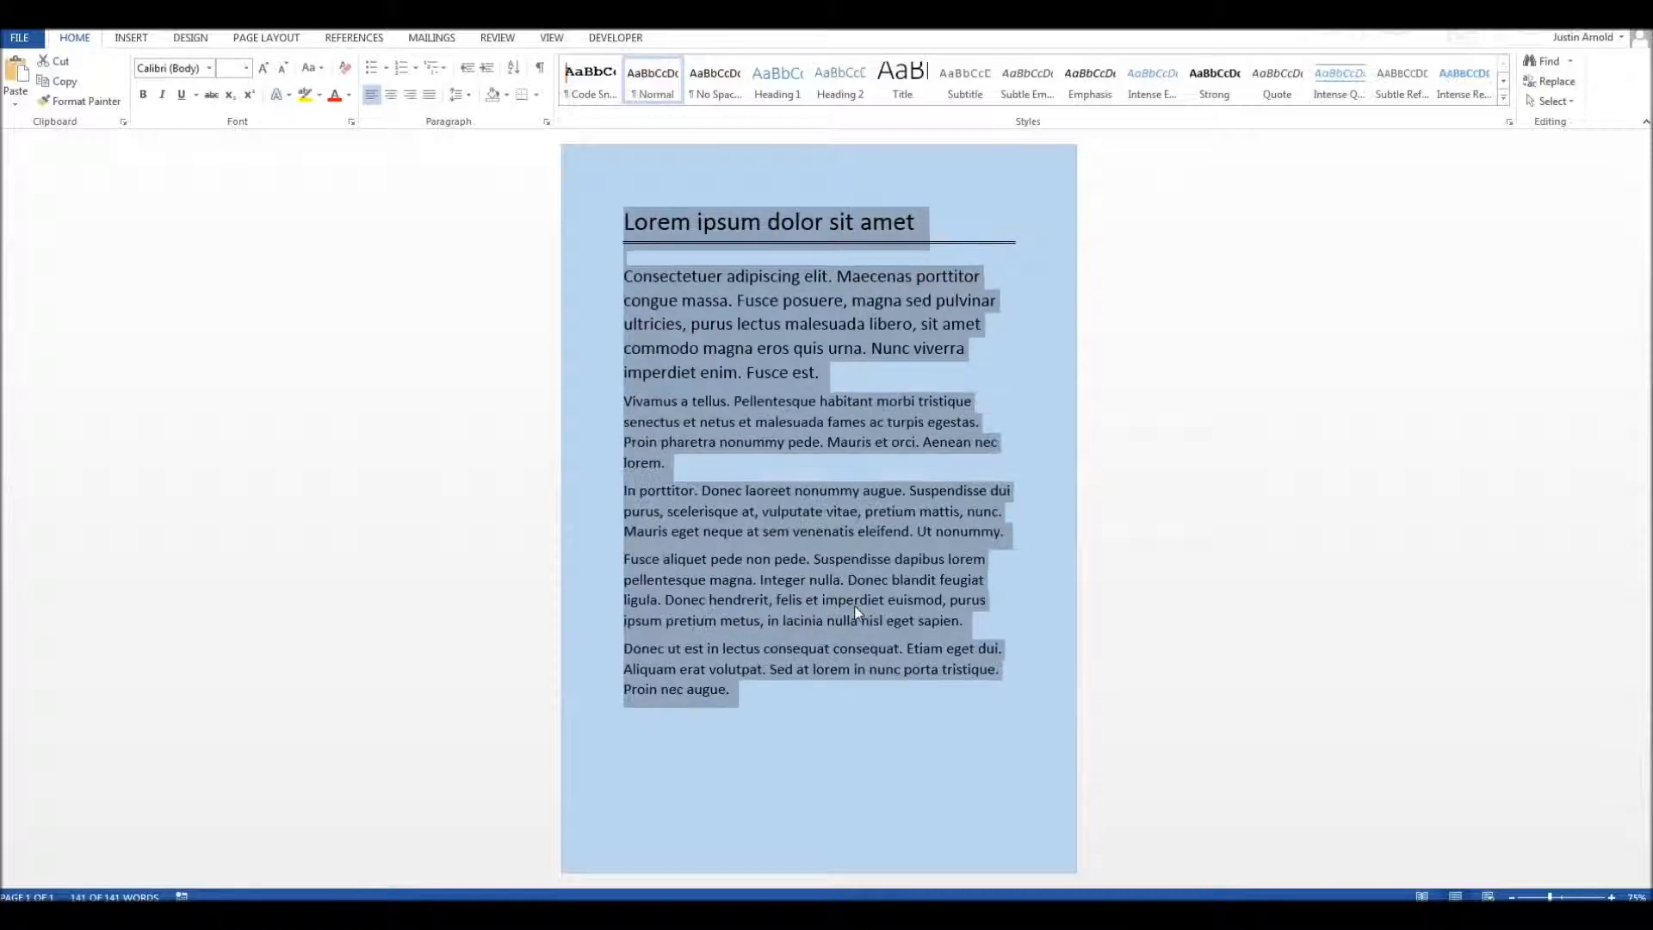
{"action": "key", "text": "ctrl+shift+period"}
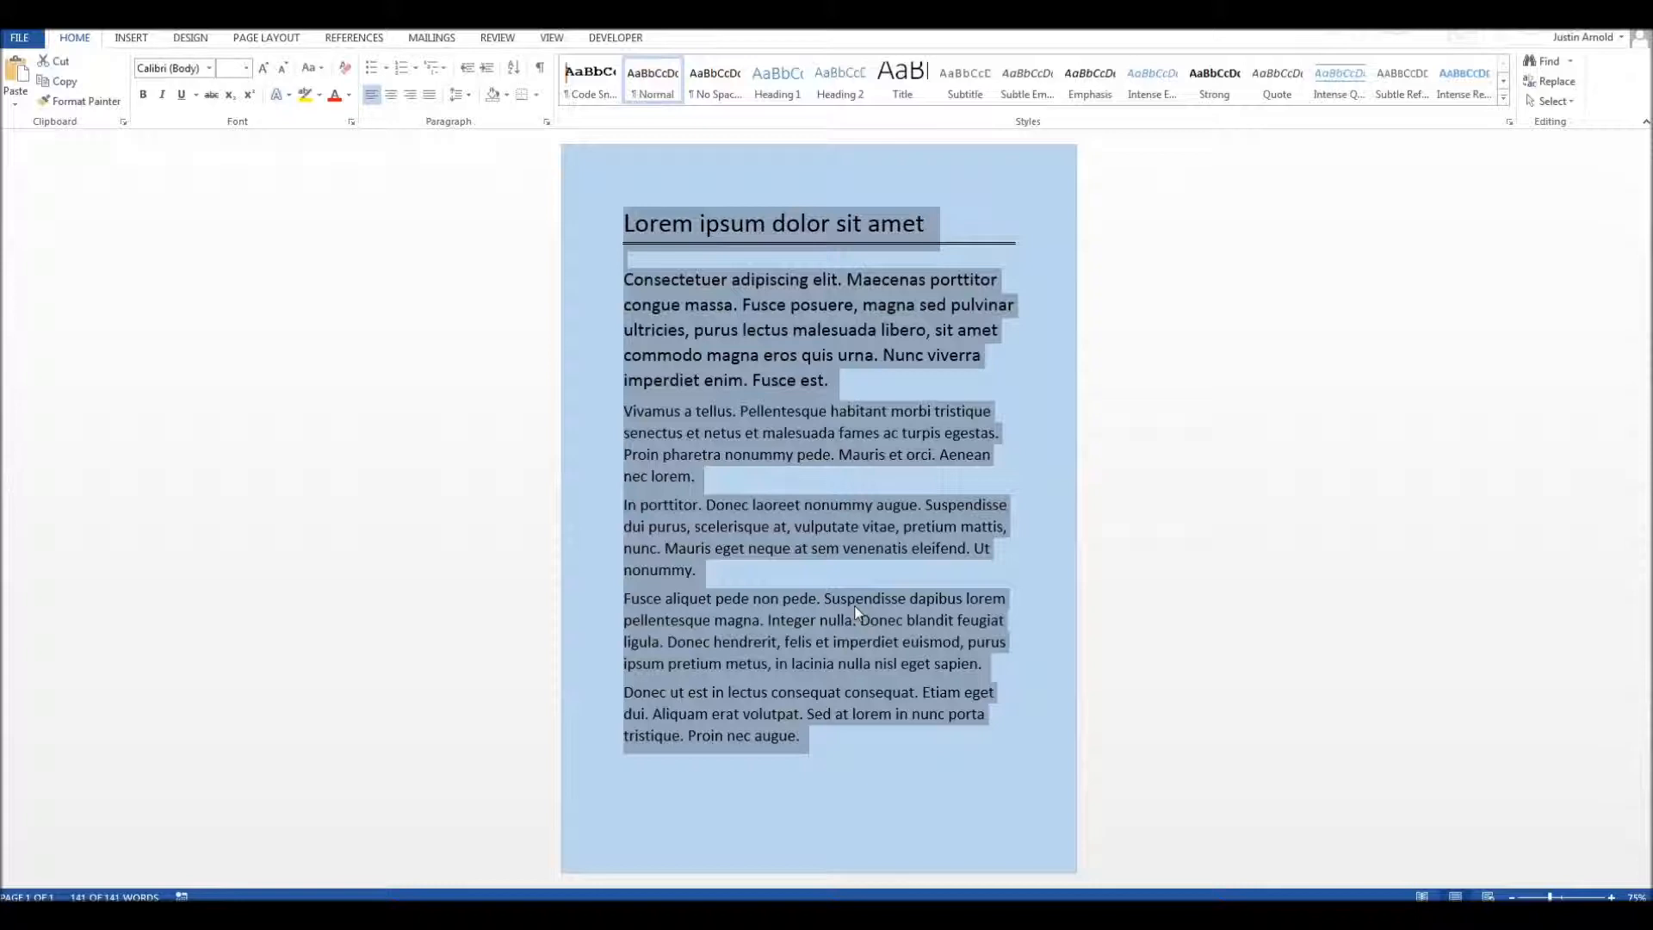
Step: Shrink all the selected text by a couple of increments, enlarge it again, and shrink it further
{"action": "key", "text": "ctrl+shift+comma"}
{"action": "key", "text": "ctrl+shift+comma"}
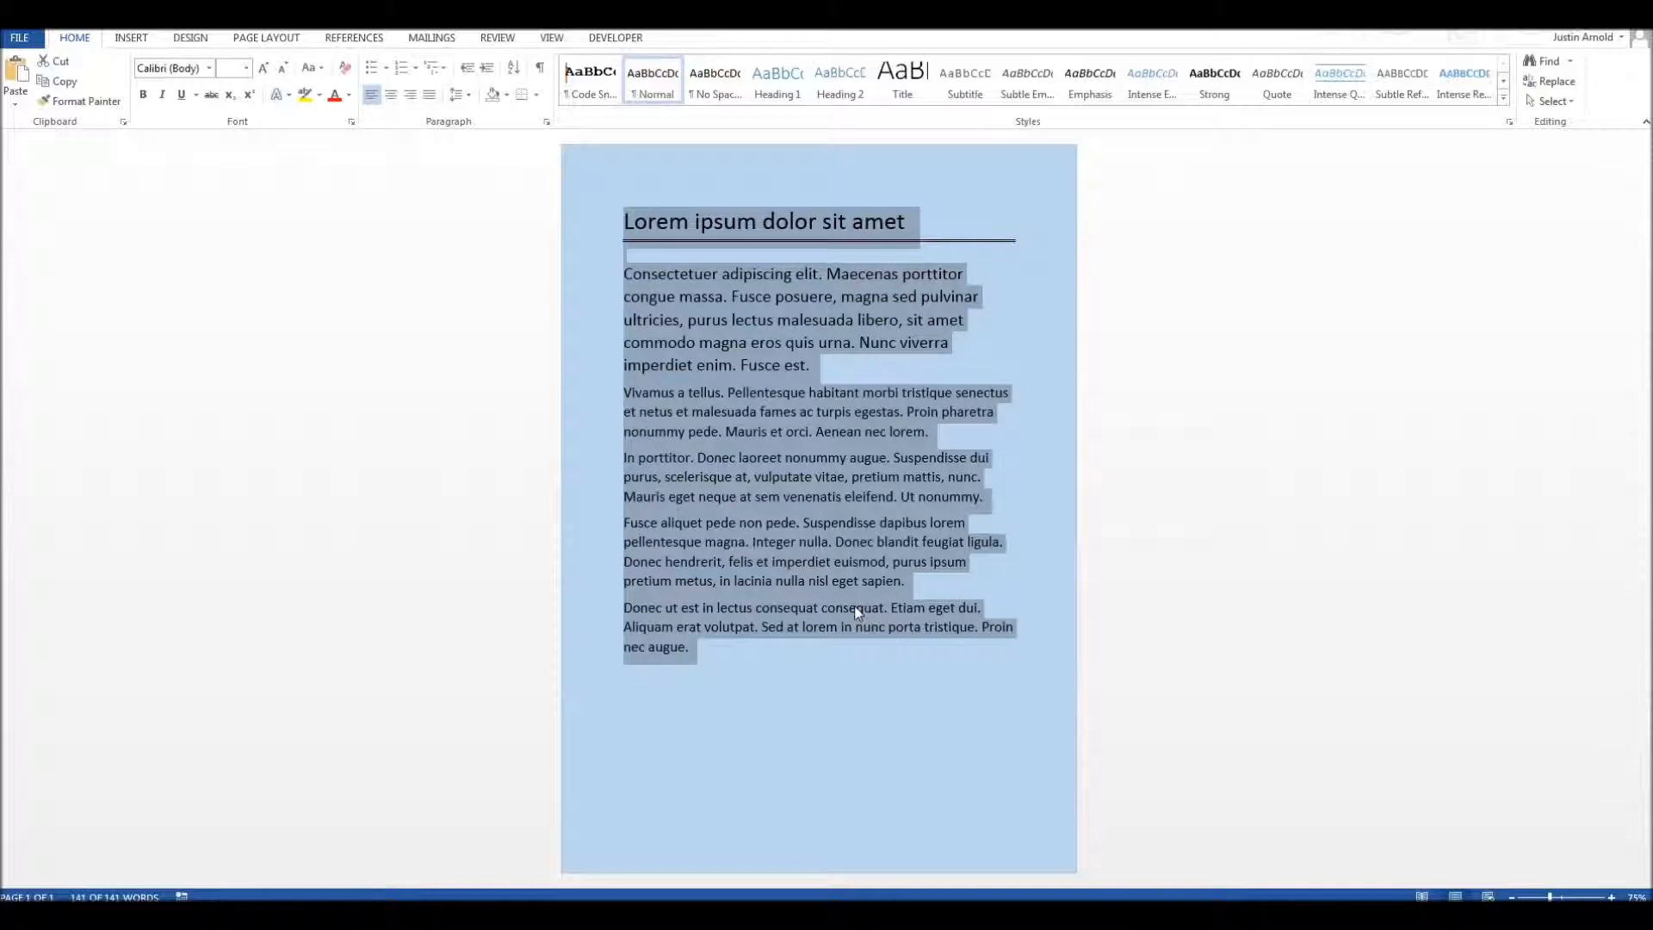
{"action": "key", "text": "ctrl+shift+period"}
{"action": "key", "text": "ctrl+shift+period"}
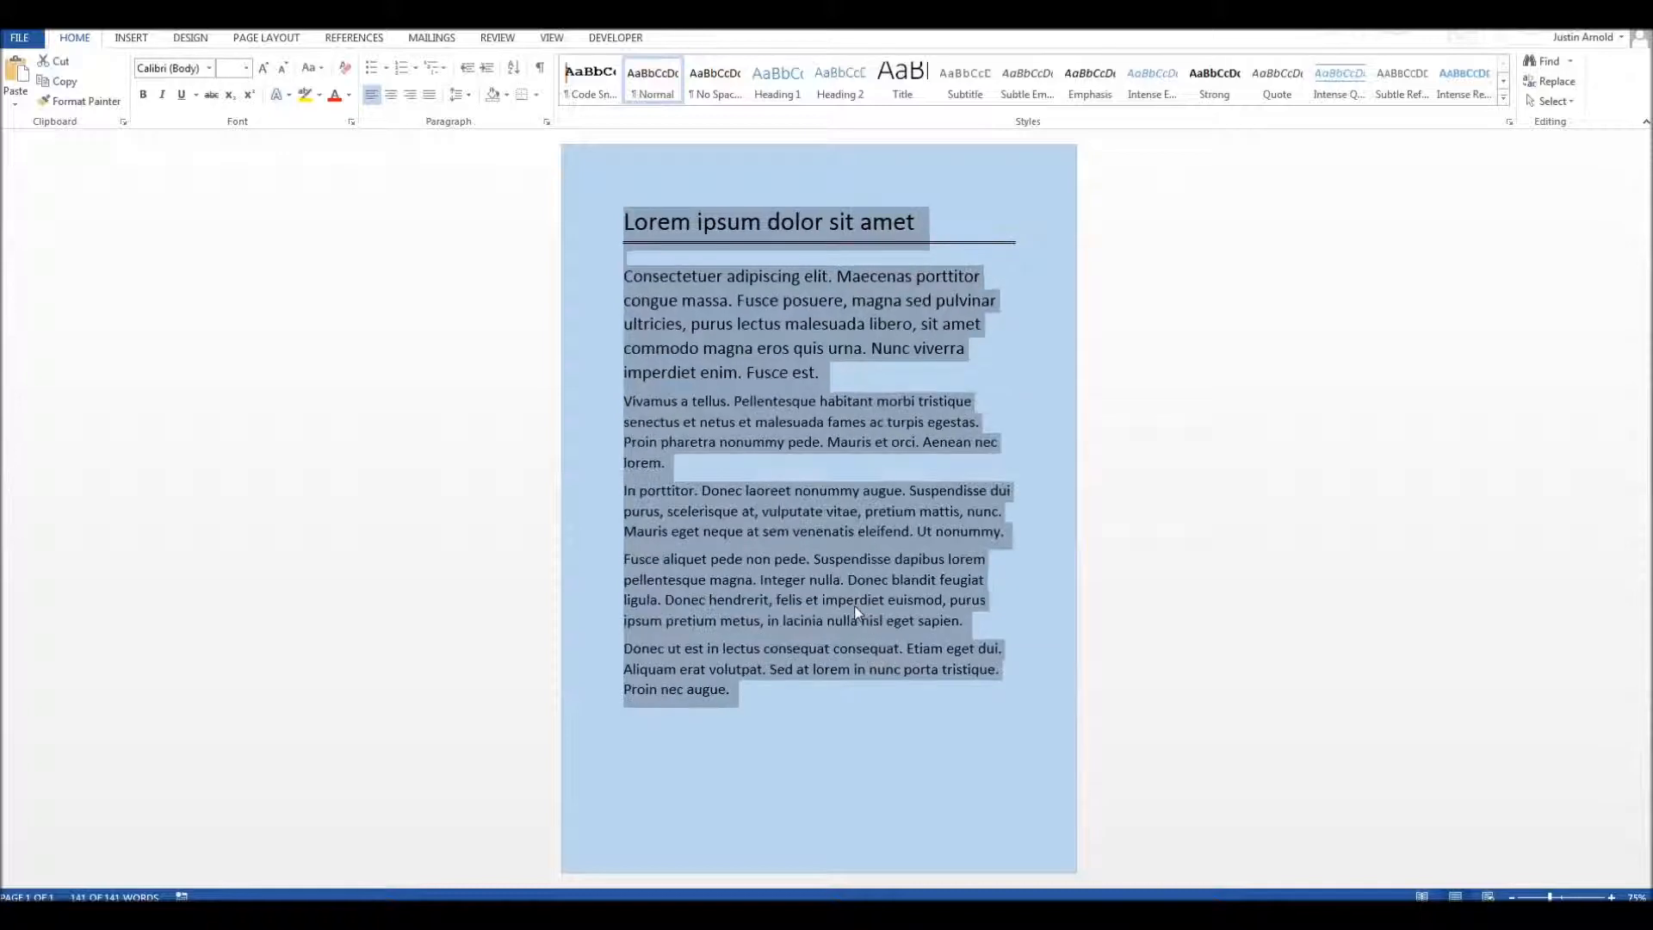
{"action": "key", "text": "ctrl+shift+comma"}
{"action": "key", "text": "ctrl+shift+comma"}
{"action": "key", "text": "ctrl+shift+comma"}
{"action": "key", "text": "ctrl+shift+comma"}
{"action": "key", "text": "ctrl+shift+comma"}
{"action": "key", "text": "ctrl+shift+comma"}
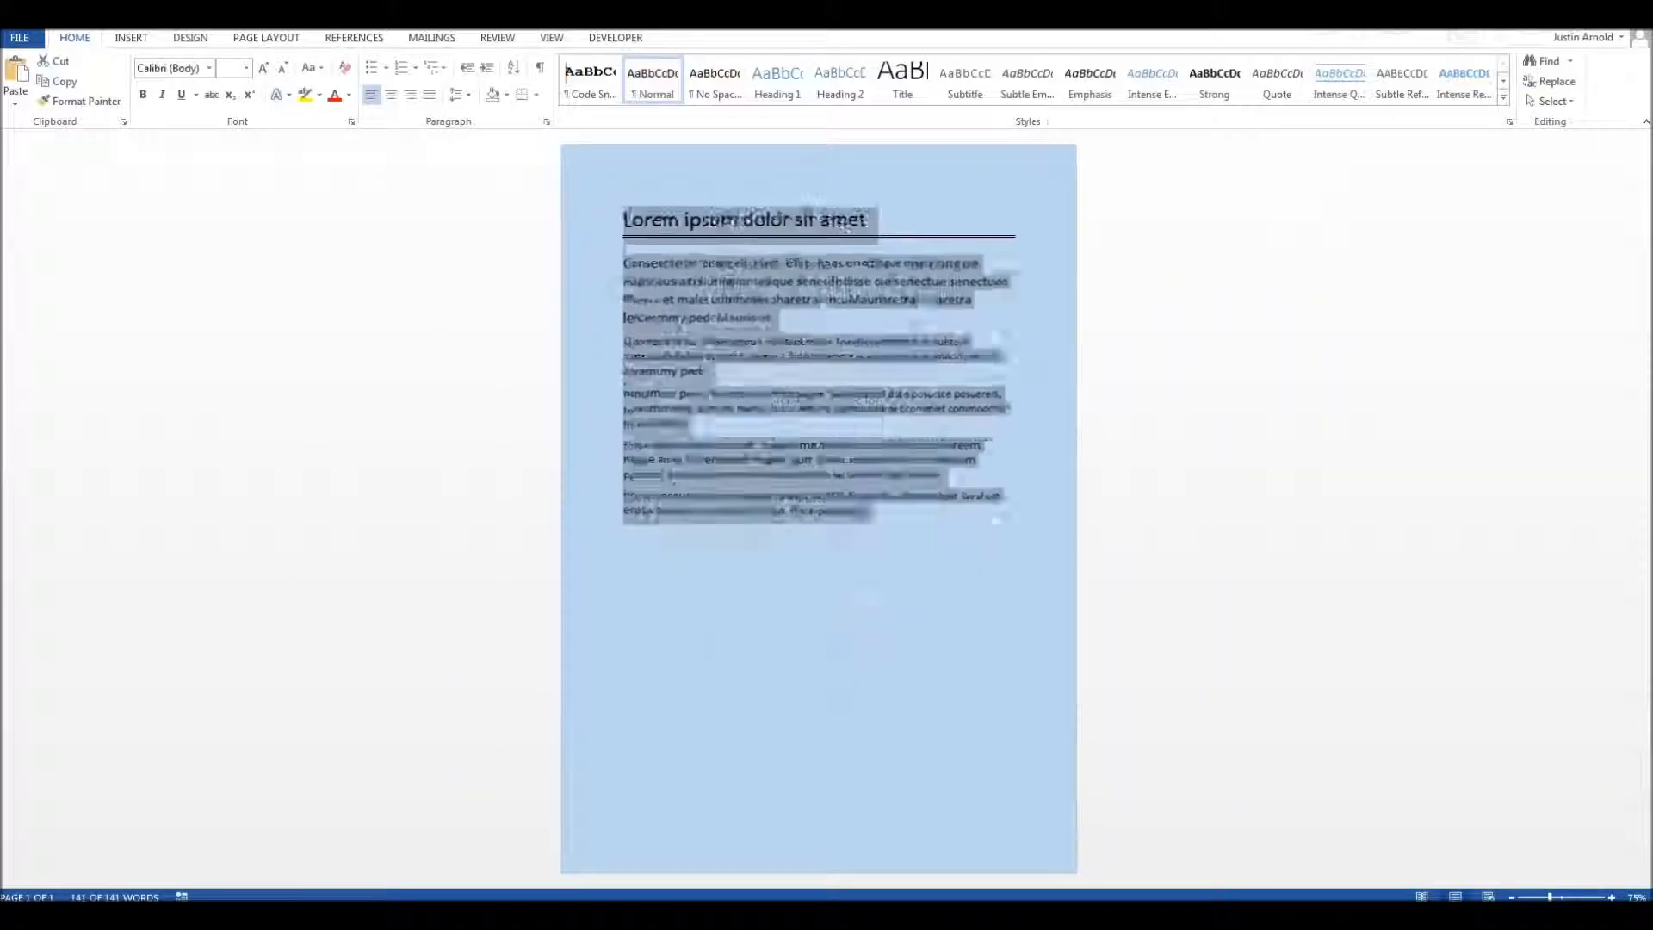
Step: Readjust the font size of the whole document in small increments and justify all of its text
{"action": "key", "text": "ctrl+shift+period"}
{"action": "key", "text": "ctrl+shift+period"}
{"action": "key", "text": "ctrl+shift+period"}
{"action": "key", "text": "ctrl+shift+period"}
{"action": "key", "text": "ctrl+shift+period"}
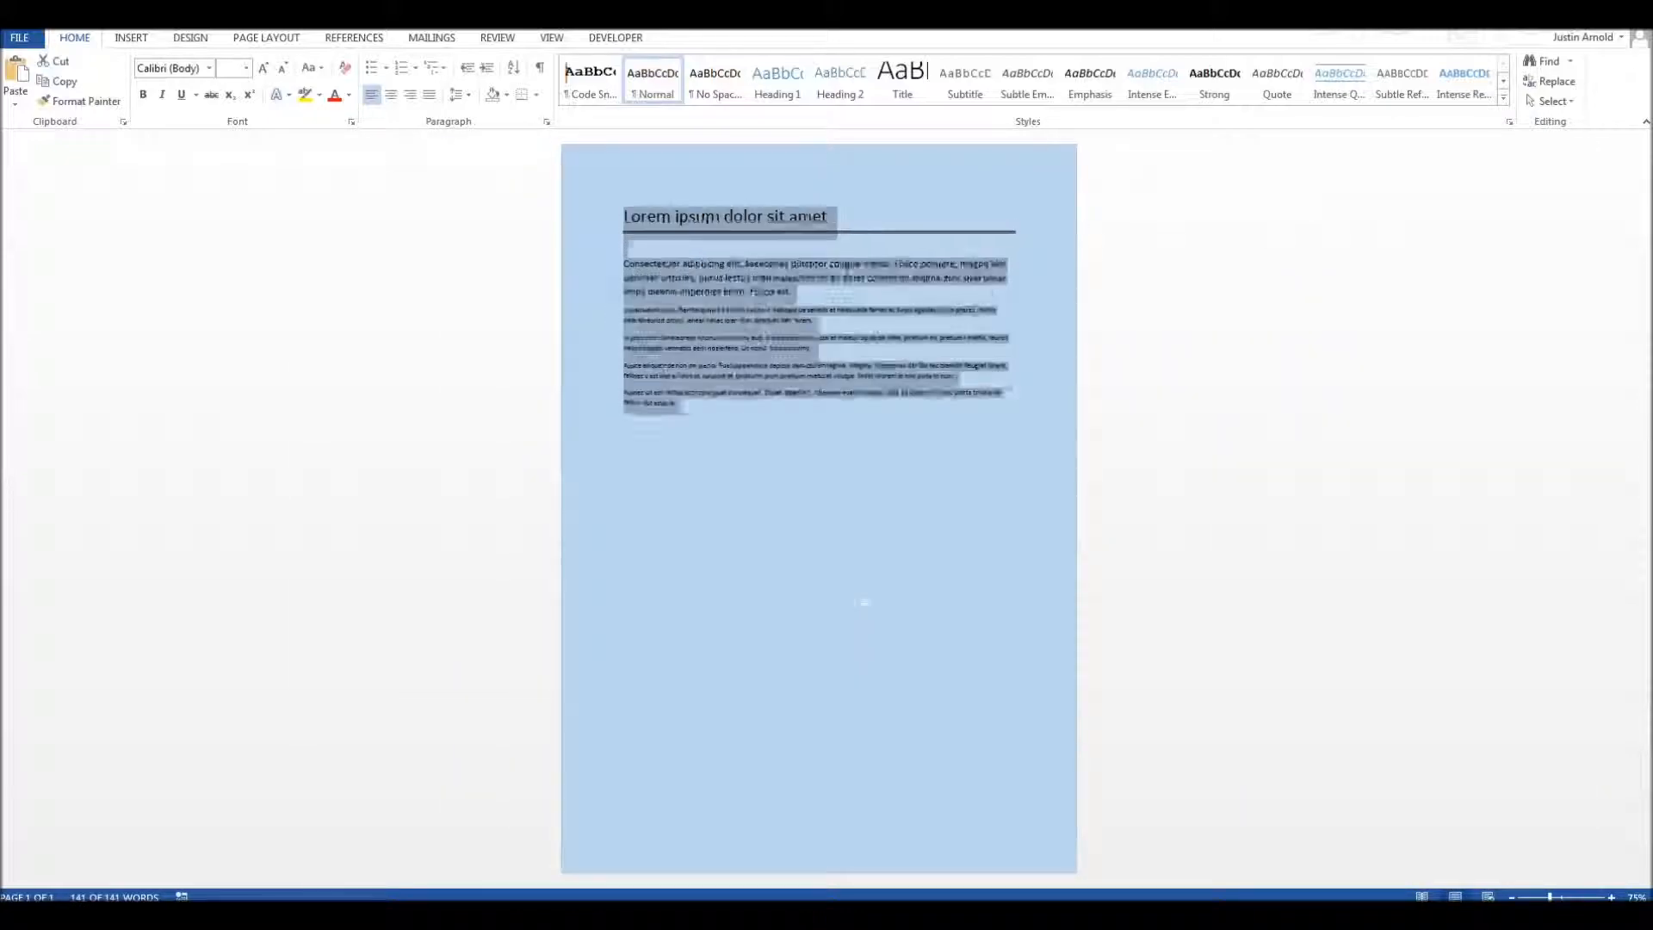
{"action": "key", "text": "ctrl+shift+comma"}
{"action": "key", "text": "ctrl+shift+comma"}
{"action": "key", "text": "ctrl+shift+comma"}
{"action": "key", "text": "ctrl+shift+comma"}
{"action": "key", "text": "ctrl+shift+comma"}
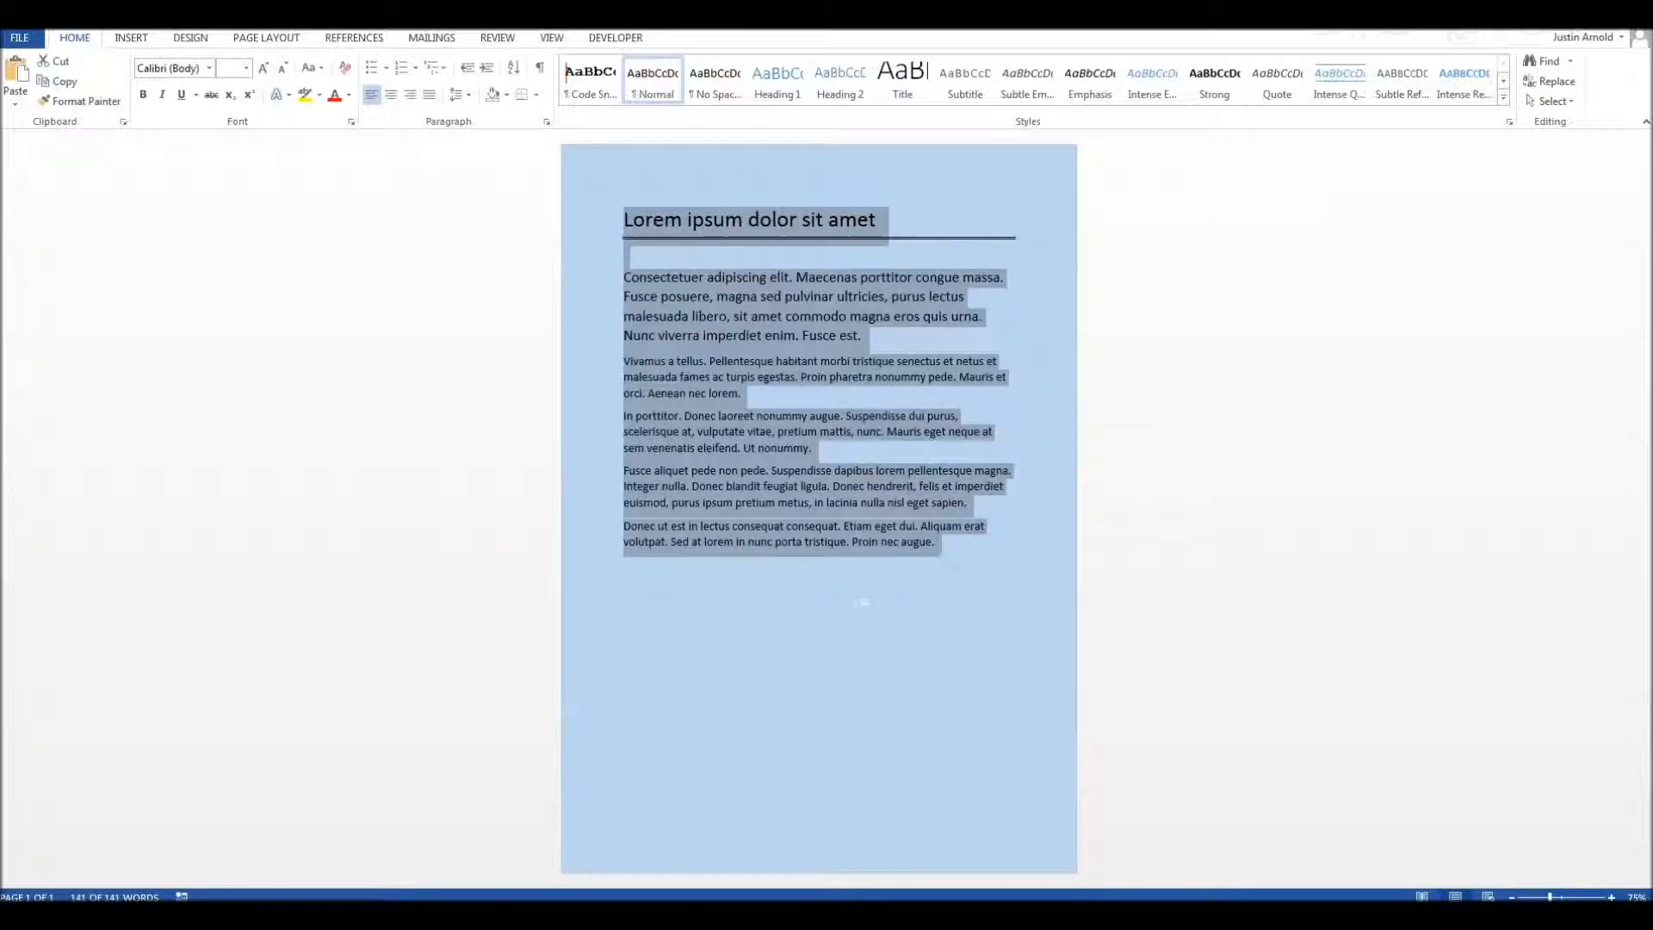
{"action": "key", "text": "ctrl+j"}
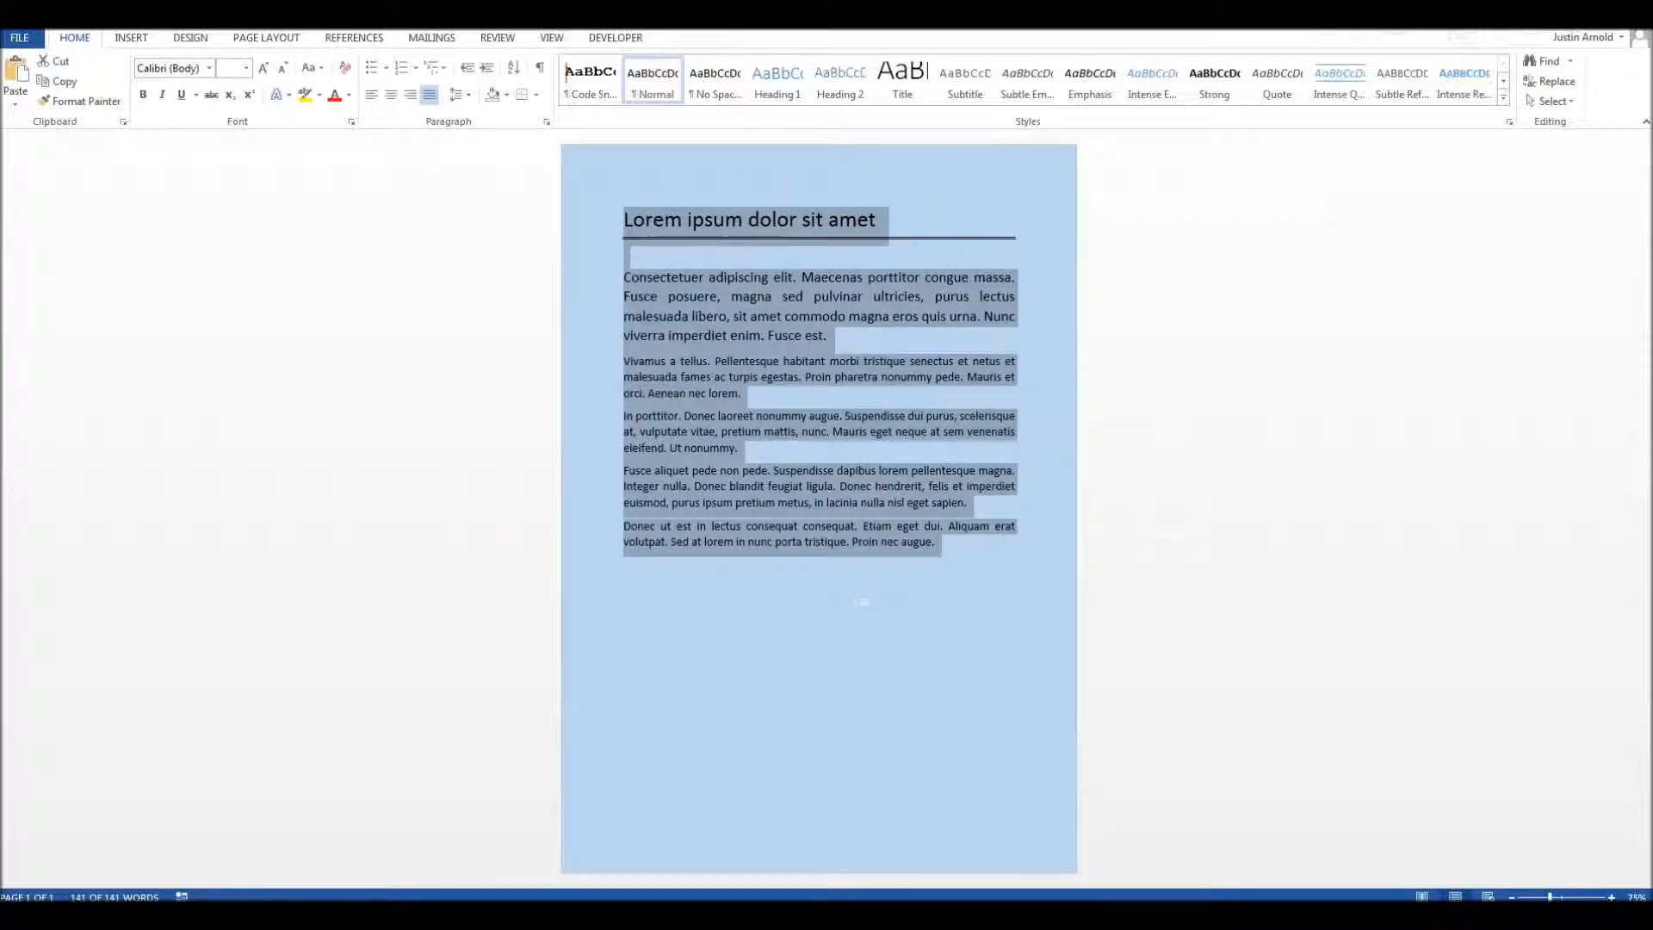
{"action": "left_click", "coordinate": [858, 602]}
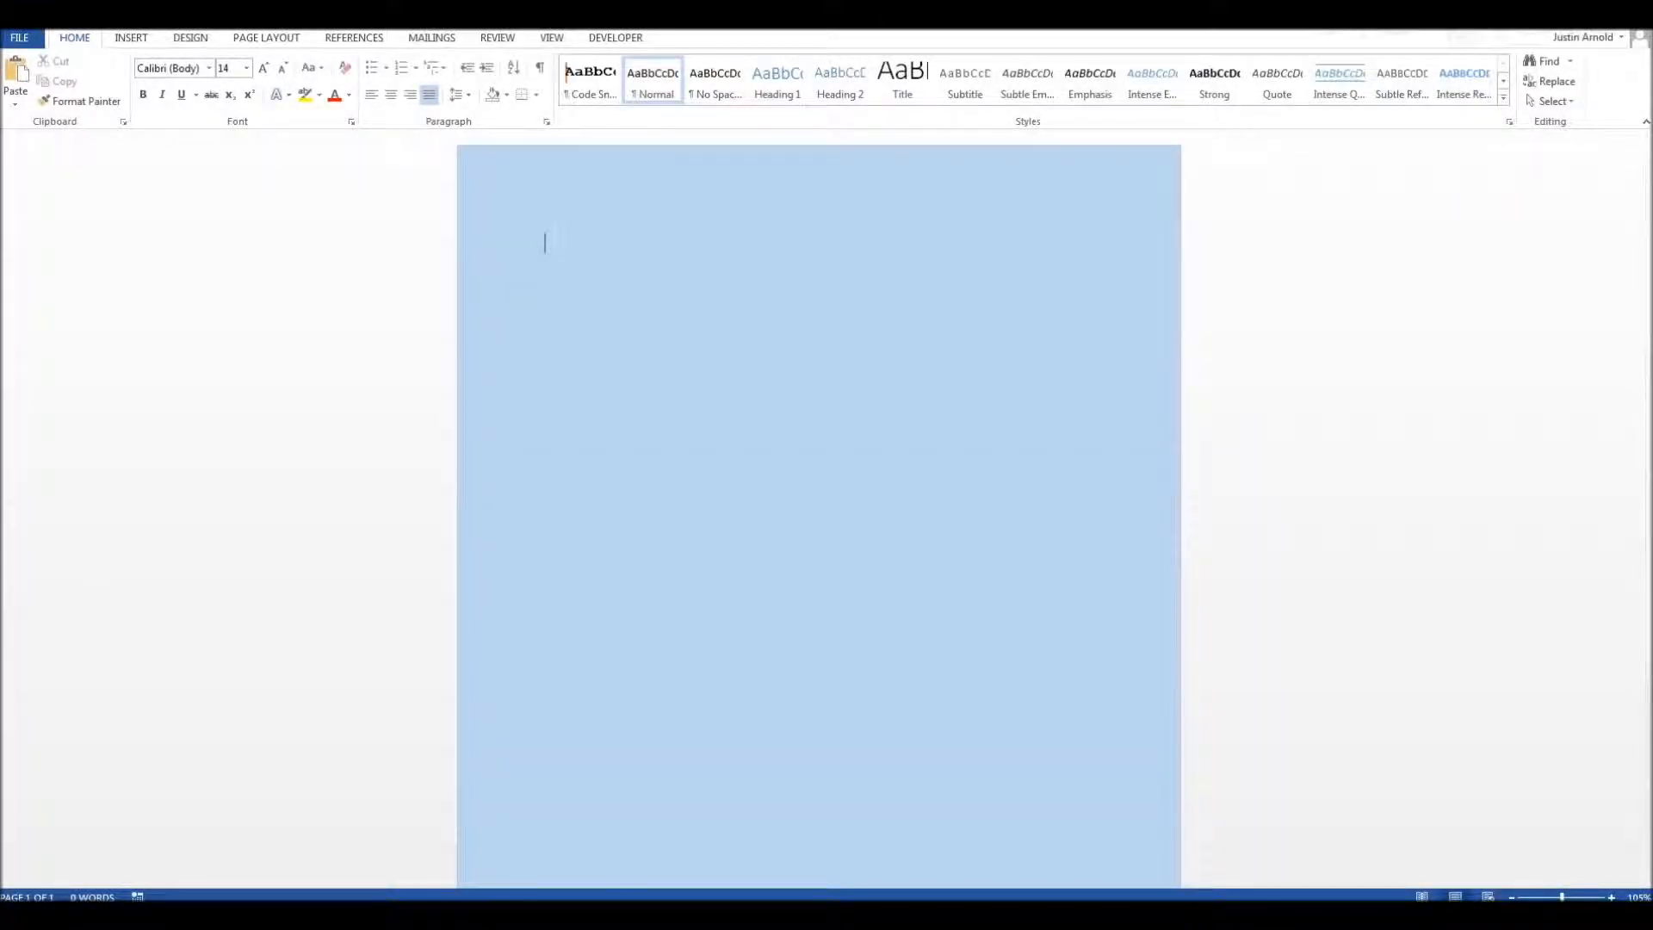
Step: Insert a table with three columns and eight rows in the blank document, and narrow its first column
{"action": "left_click", "coordinate": [131, 38]}
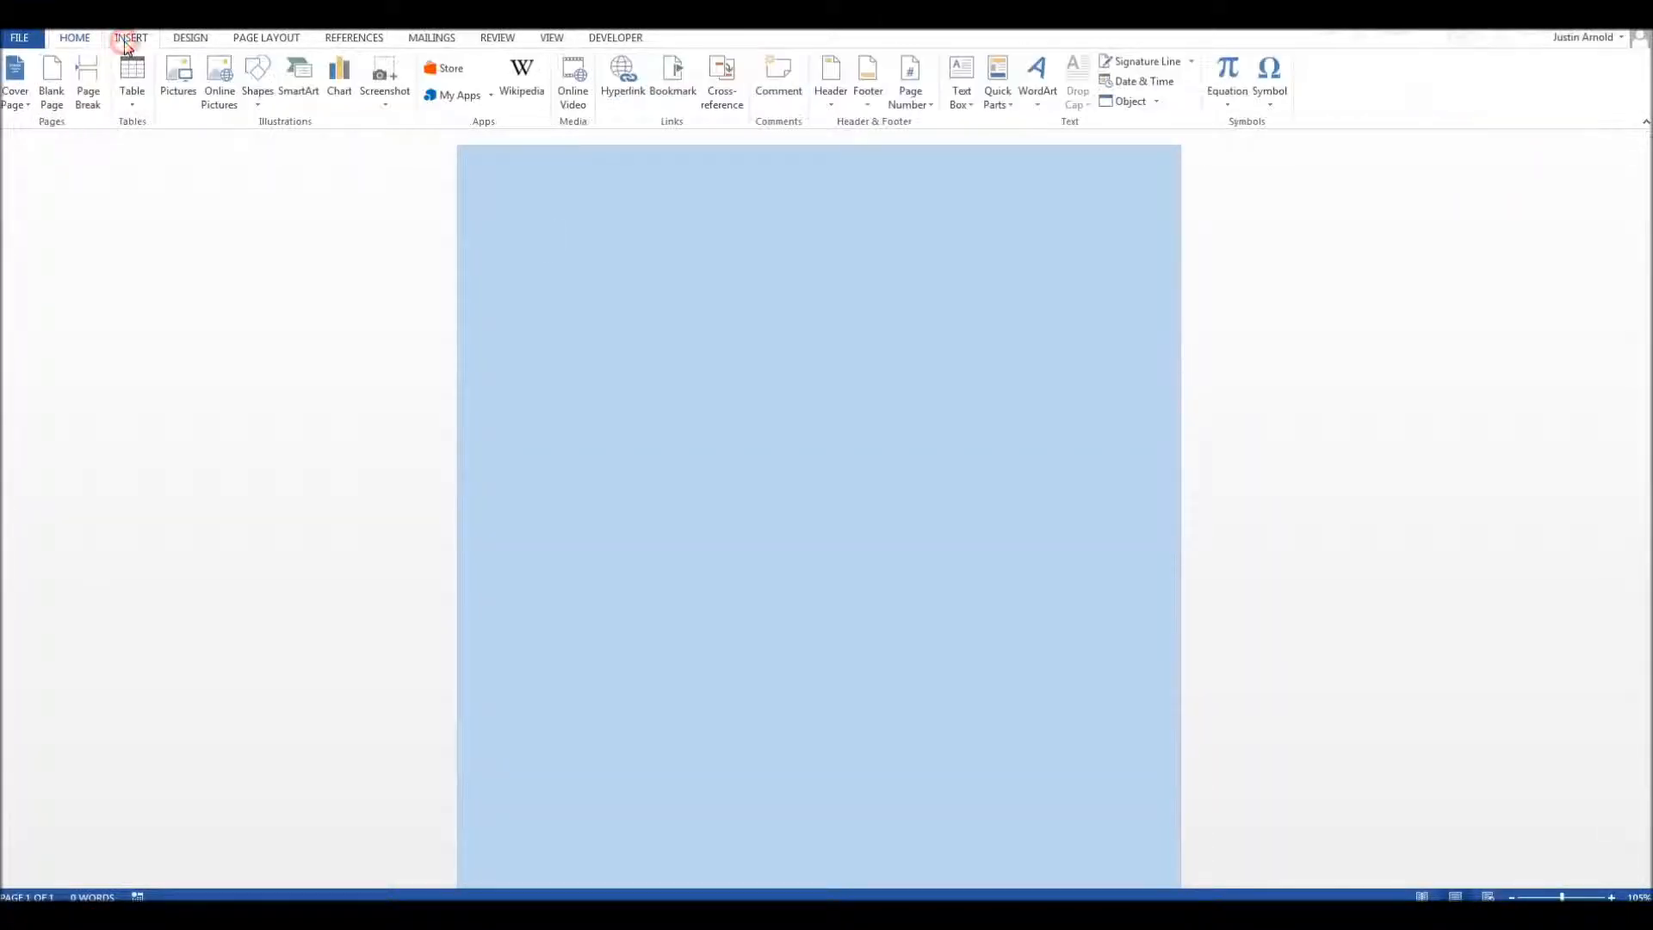
{"action": "left_click", "coordinate": [131, 82]}
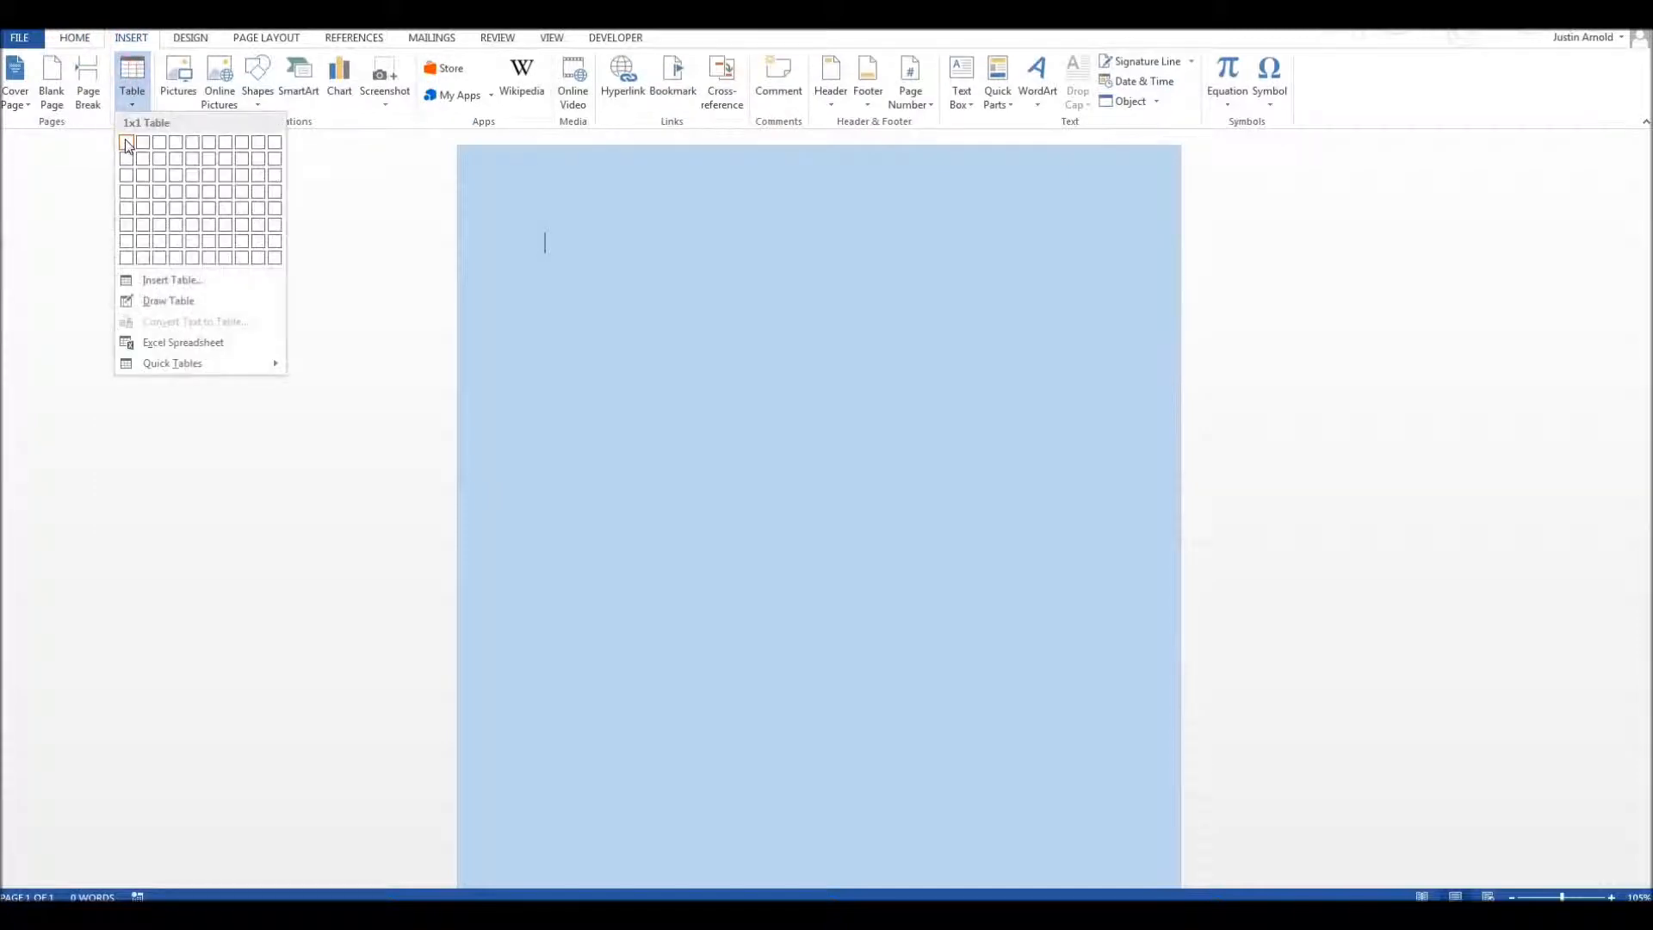
{"action": "left_click", "coordinate": [159, 257]}
{"action": "left_click_drag", "start_coordinate": [727, 244], "coordinate": [593, 249]}
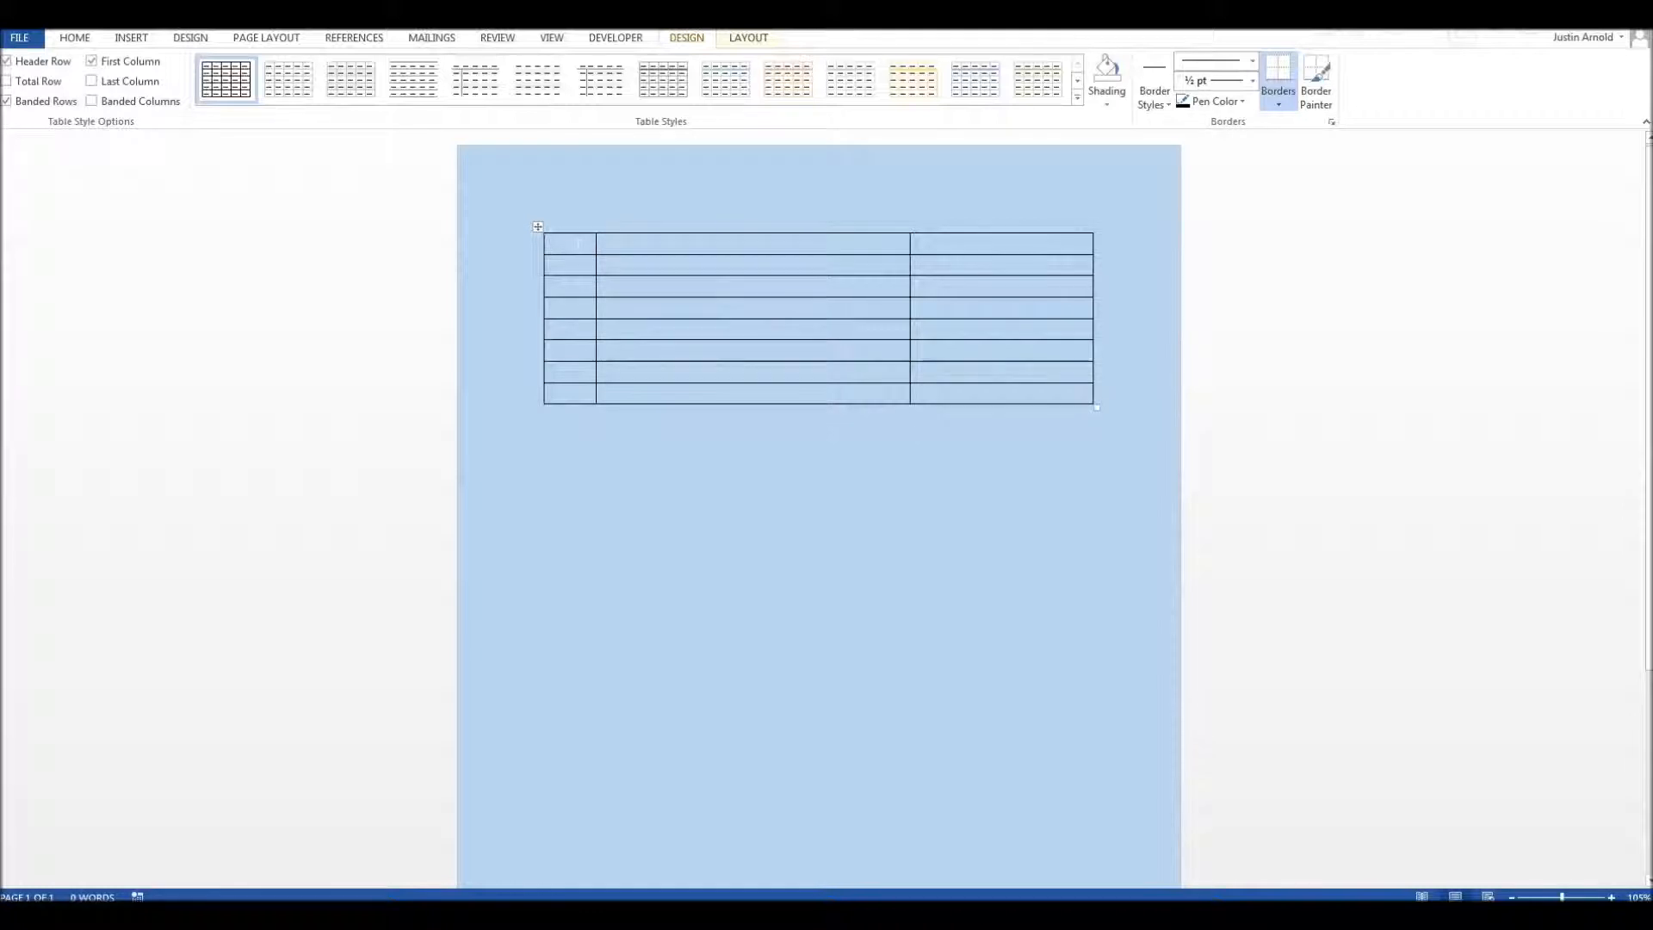
Step: Enter the numbers 1, 2, 3 and 4 manually in the first four cells of the table's first column
{"action": "left_click", "coordinate": [557, 228]}
{"action": "left_click", "coordinate": [569, 252]}
{"action": "type", "text": "1"}
{"action": "key", "text": "Down"}
{"action": "type", "text": "2"}
{"action": "key", "text": "Down"}
{"action": "type", "text": "3"}
{"action": "type", "text": "4"}
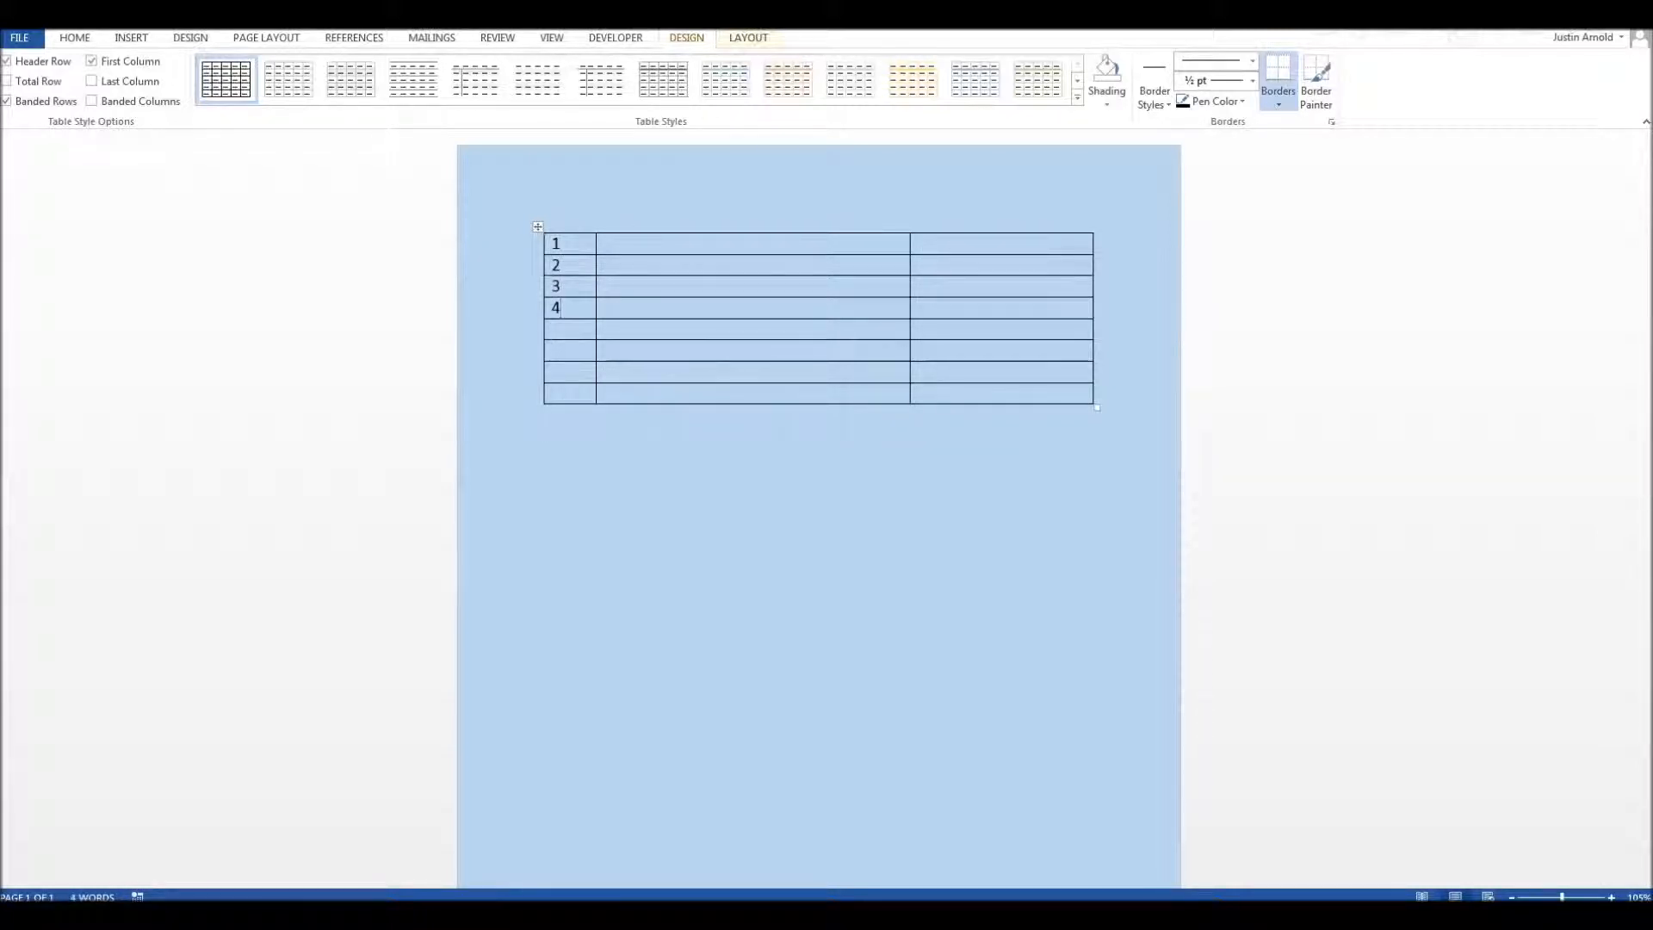
Step: Undo the manually entered numbers in the first column and place the cursor in its top cell
{"action": "key", "text": "ctrl+z"}
{"action": "key", "text": "ctrl+z"}
{"action": "key", "text": "ctrl+z"}
{"action": "key", "text": "ctrl+z"}
{"action": "left_click", "coordinate": [569, 243]}
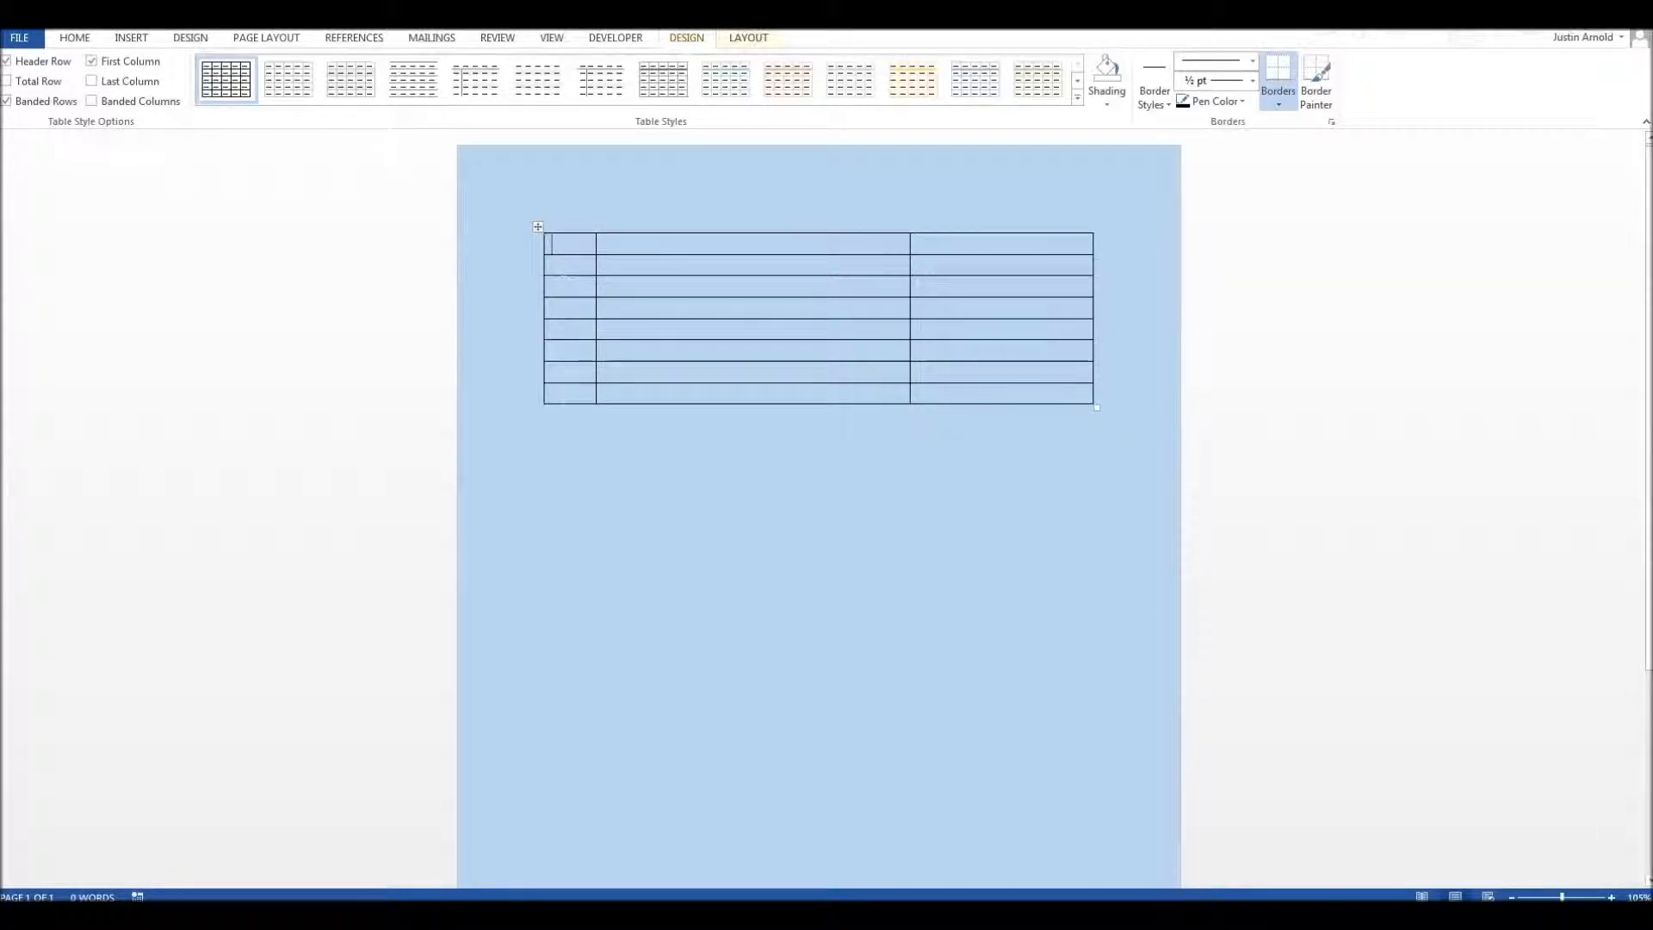
Step: Apply default automatic numbering (1., 2., 3.) to every cell in the table's first column
{"action": "left_click", "coordinate": [571, 227]}
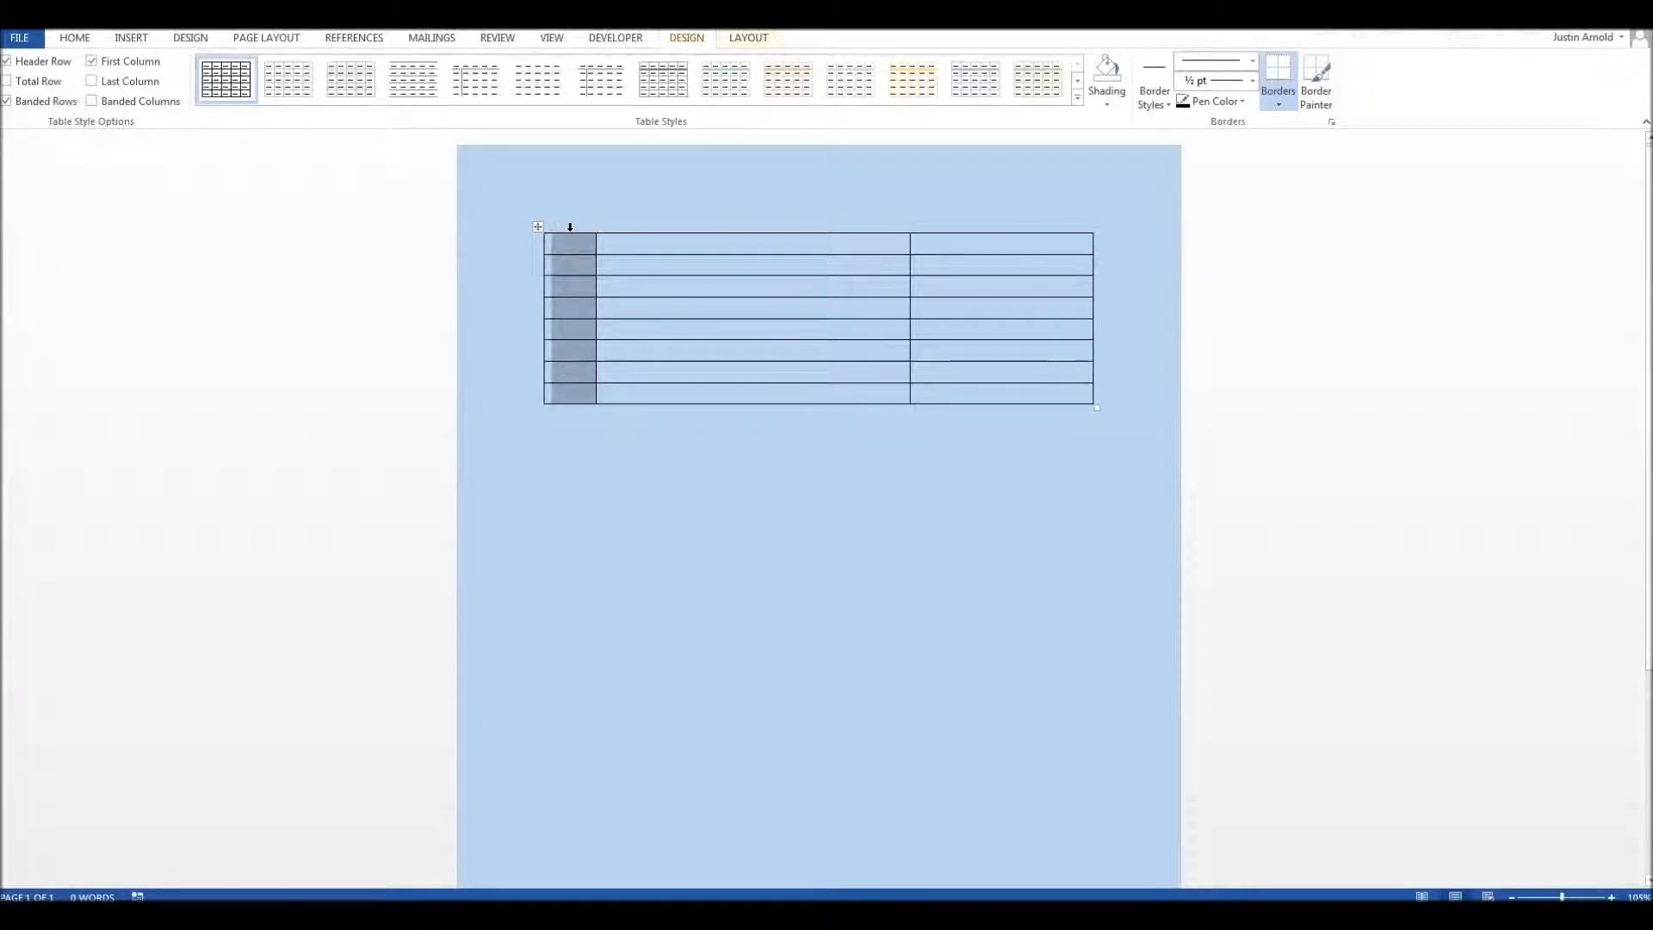
{"action": "left_click", "coordinate": [75, 39]}
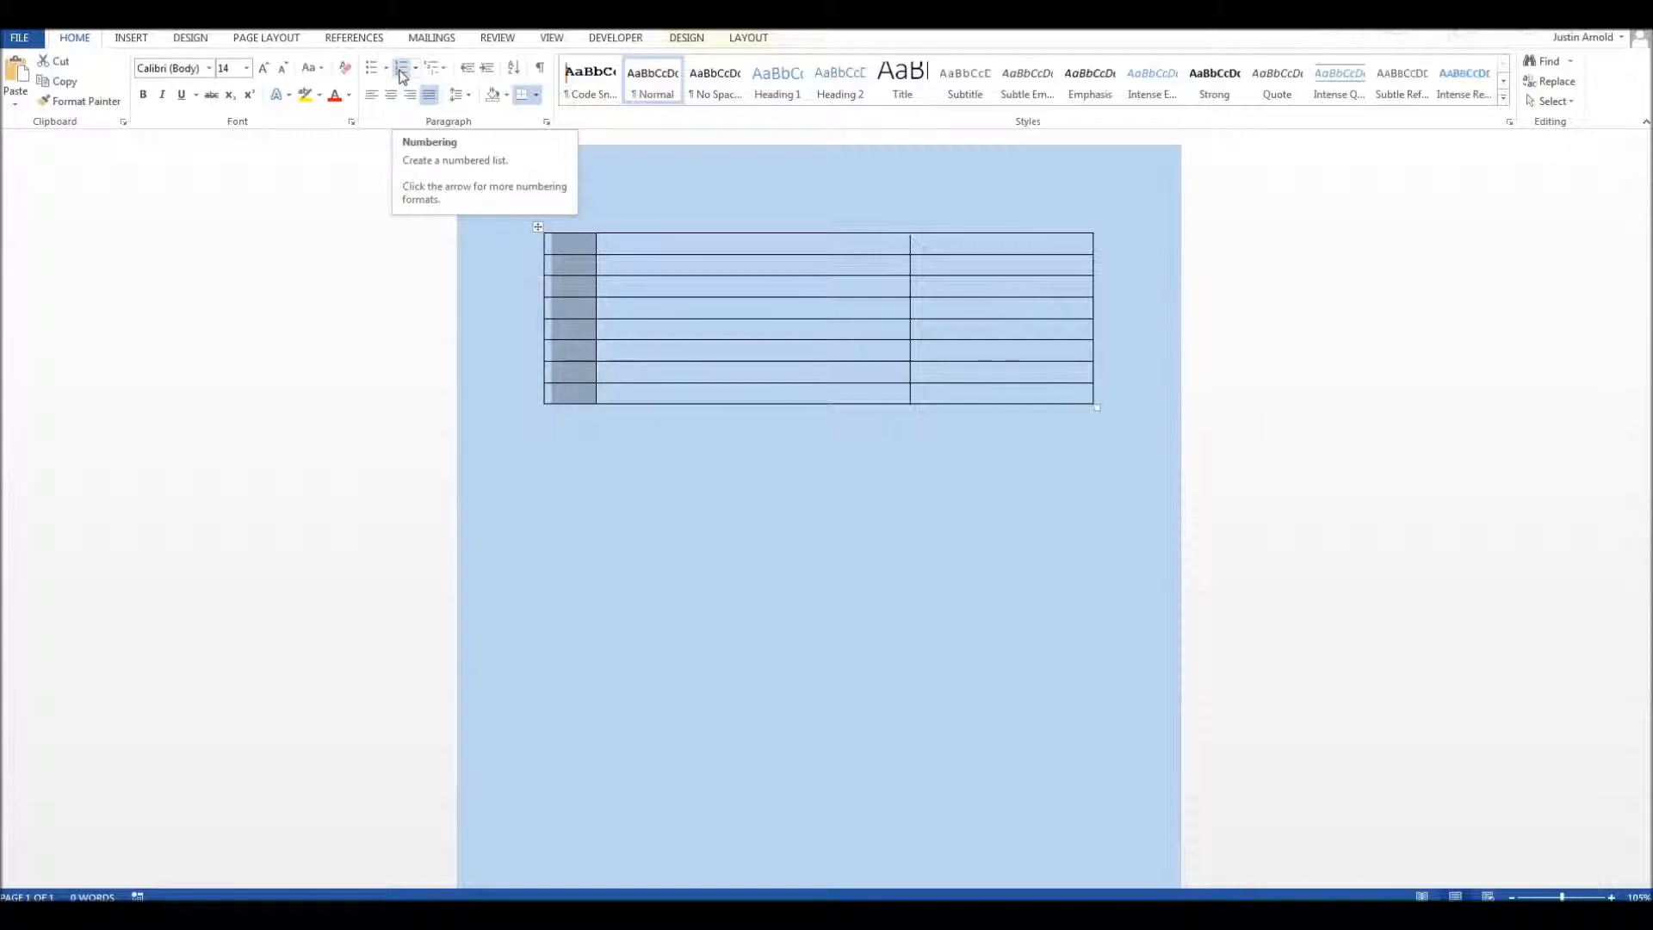
{"action": "left_click", "coordinate": [401, 76]}
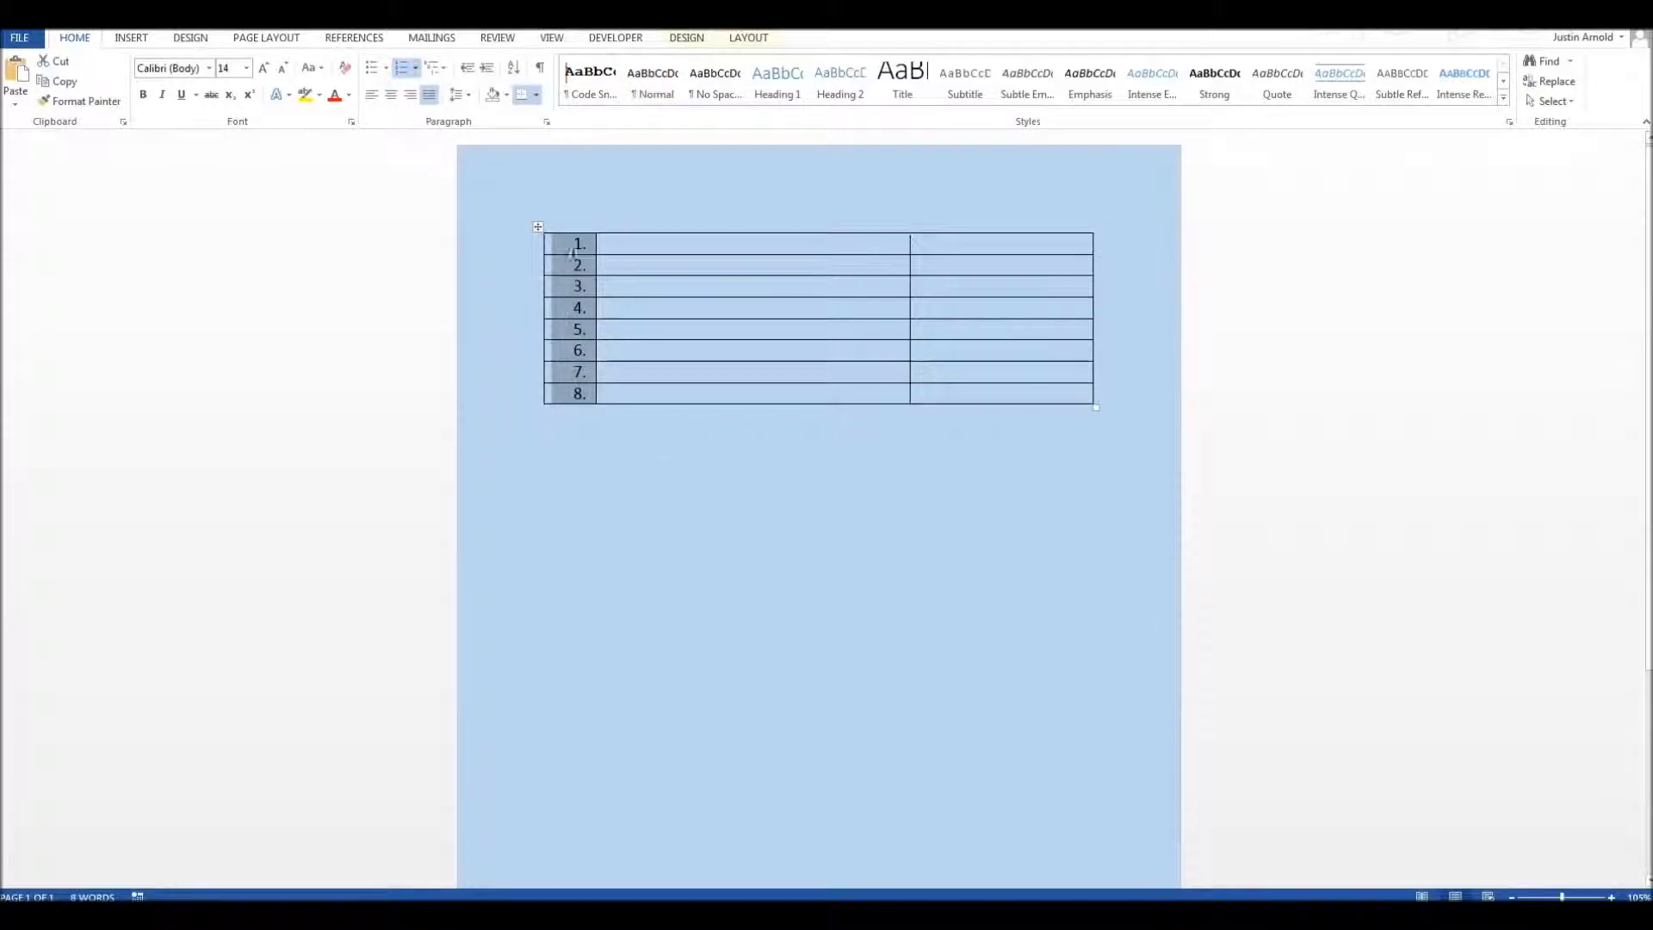
{"action": "left_click", "coordinate": [664, 471]}
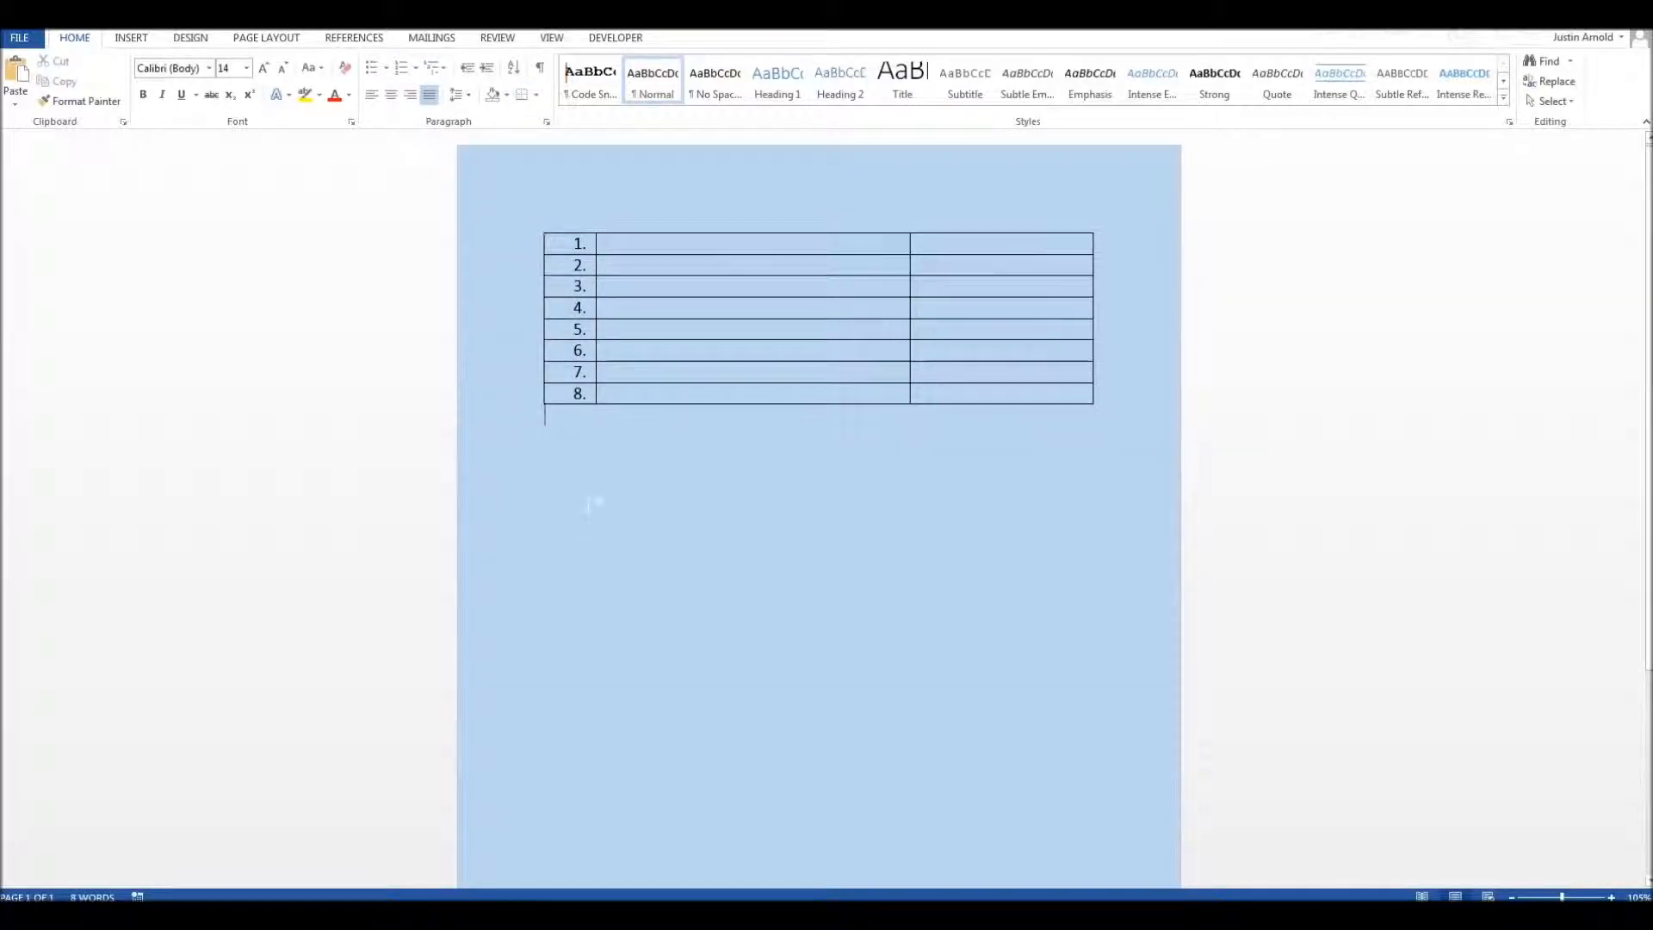
Step: Undo the first column's numeric list and apply the A., B., C. numbering format to its cells instead
{"action": "key", "text": "ctrl+z"}
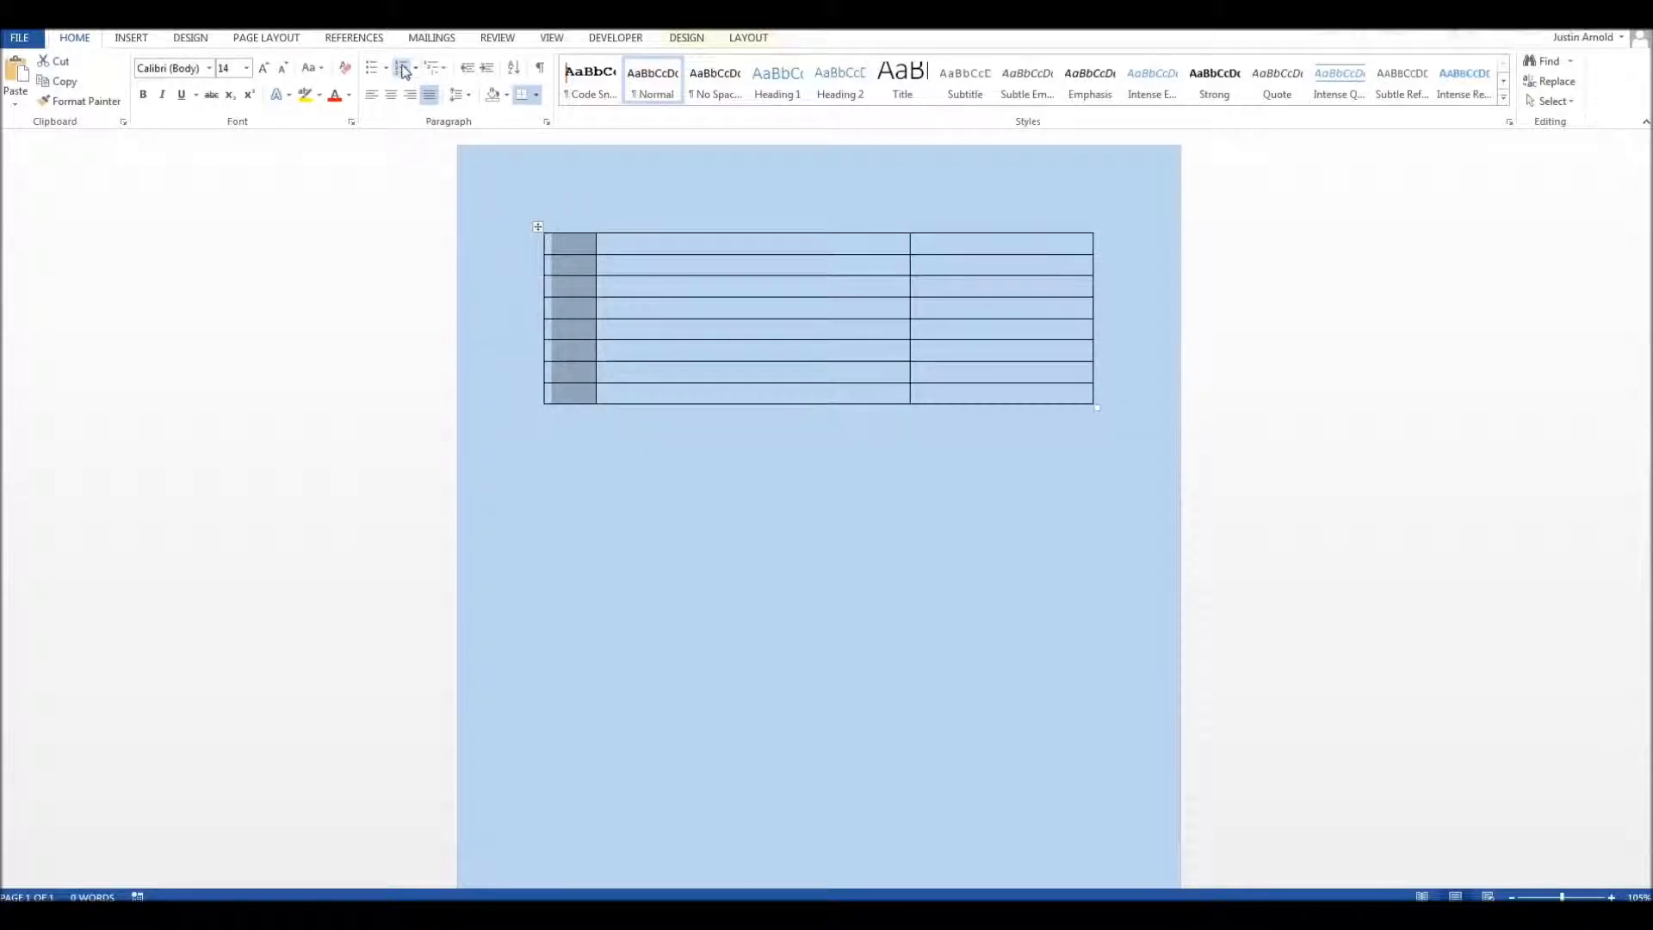
{"action": "left_click", "coordinate": [416, 68]}
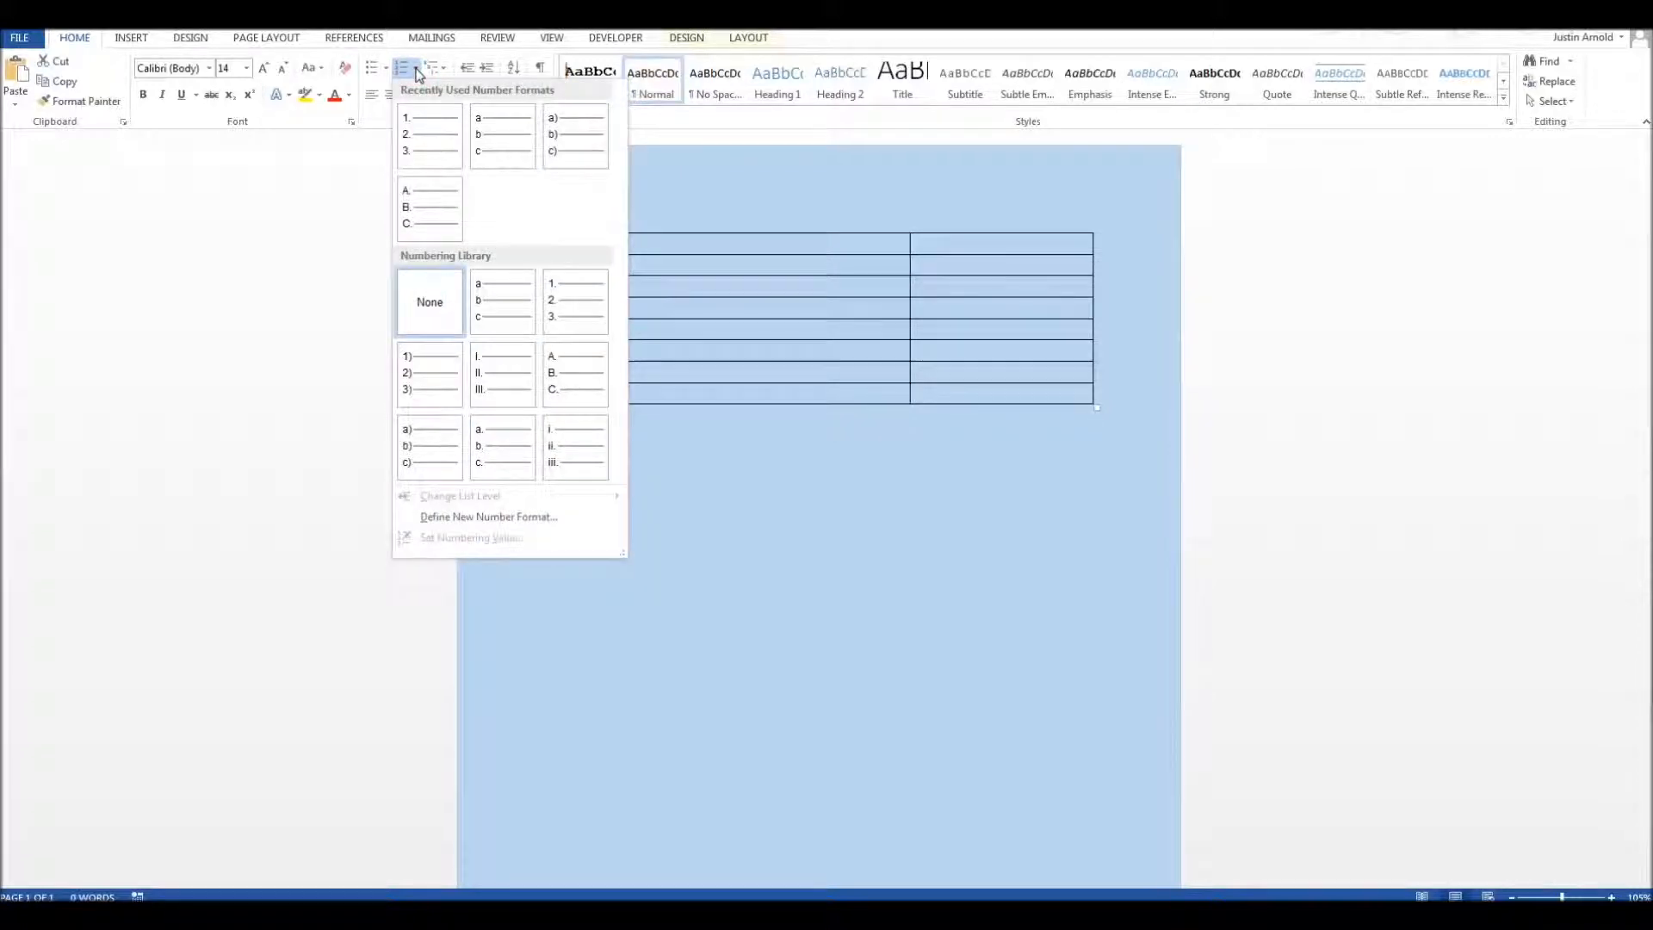
{"action": "left_click", "coordinate": [426, 215]}
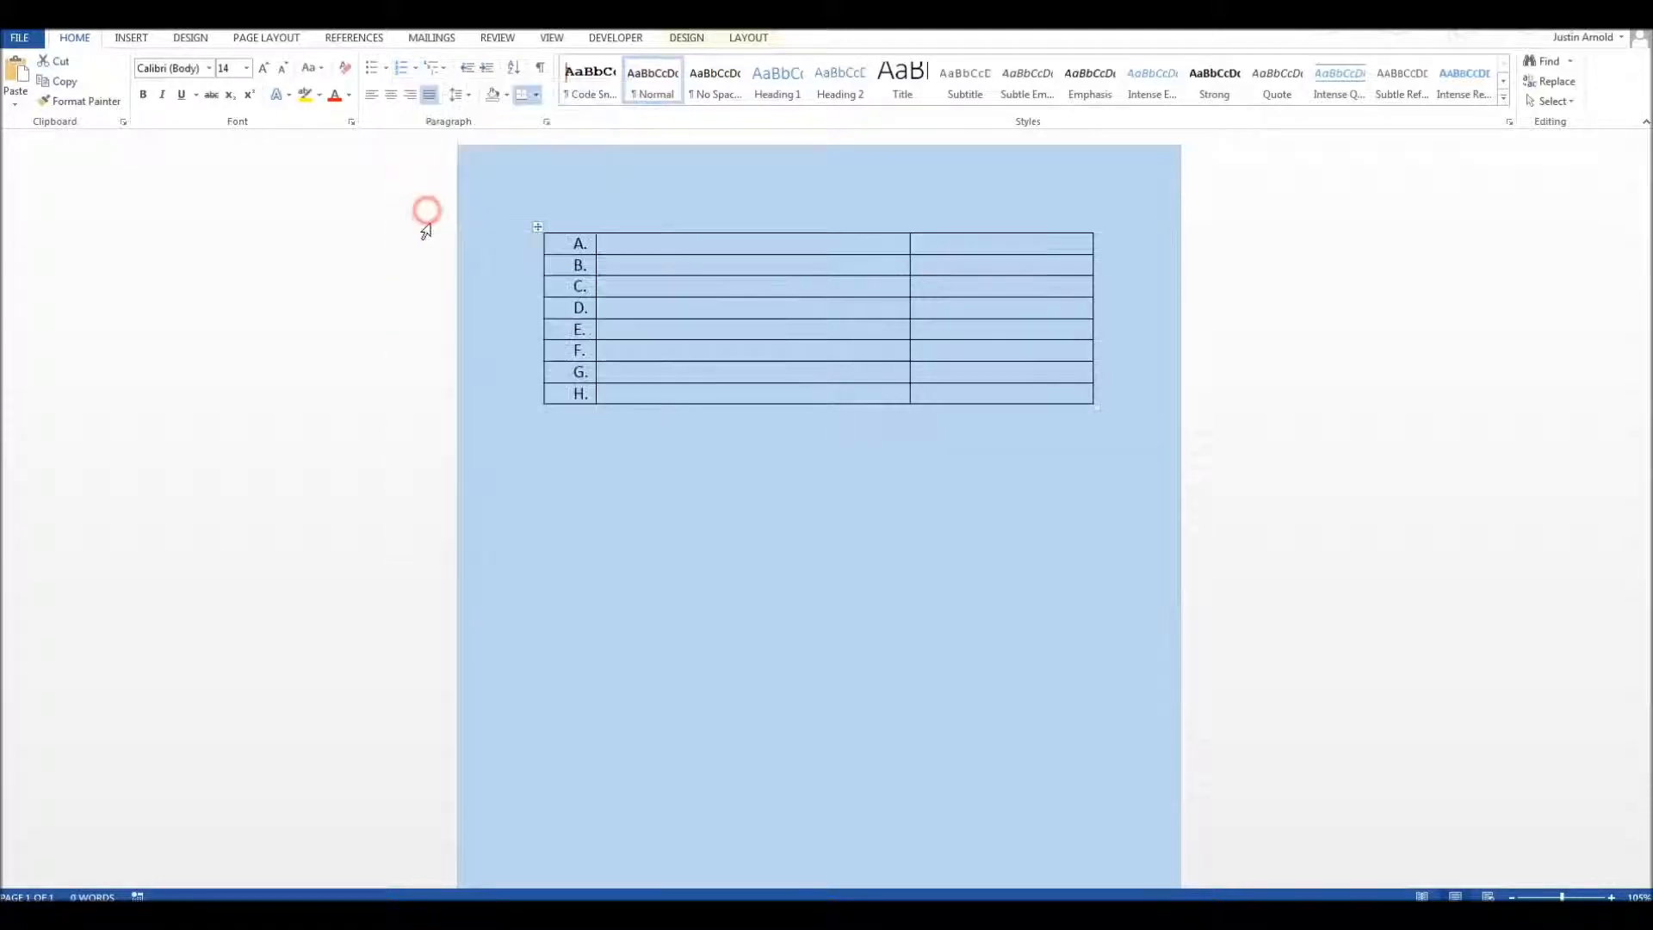
{"action": "left_click", "coordinate": [744, 479]}
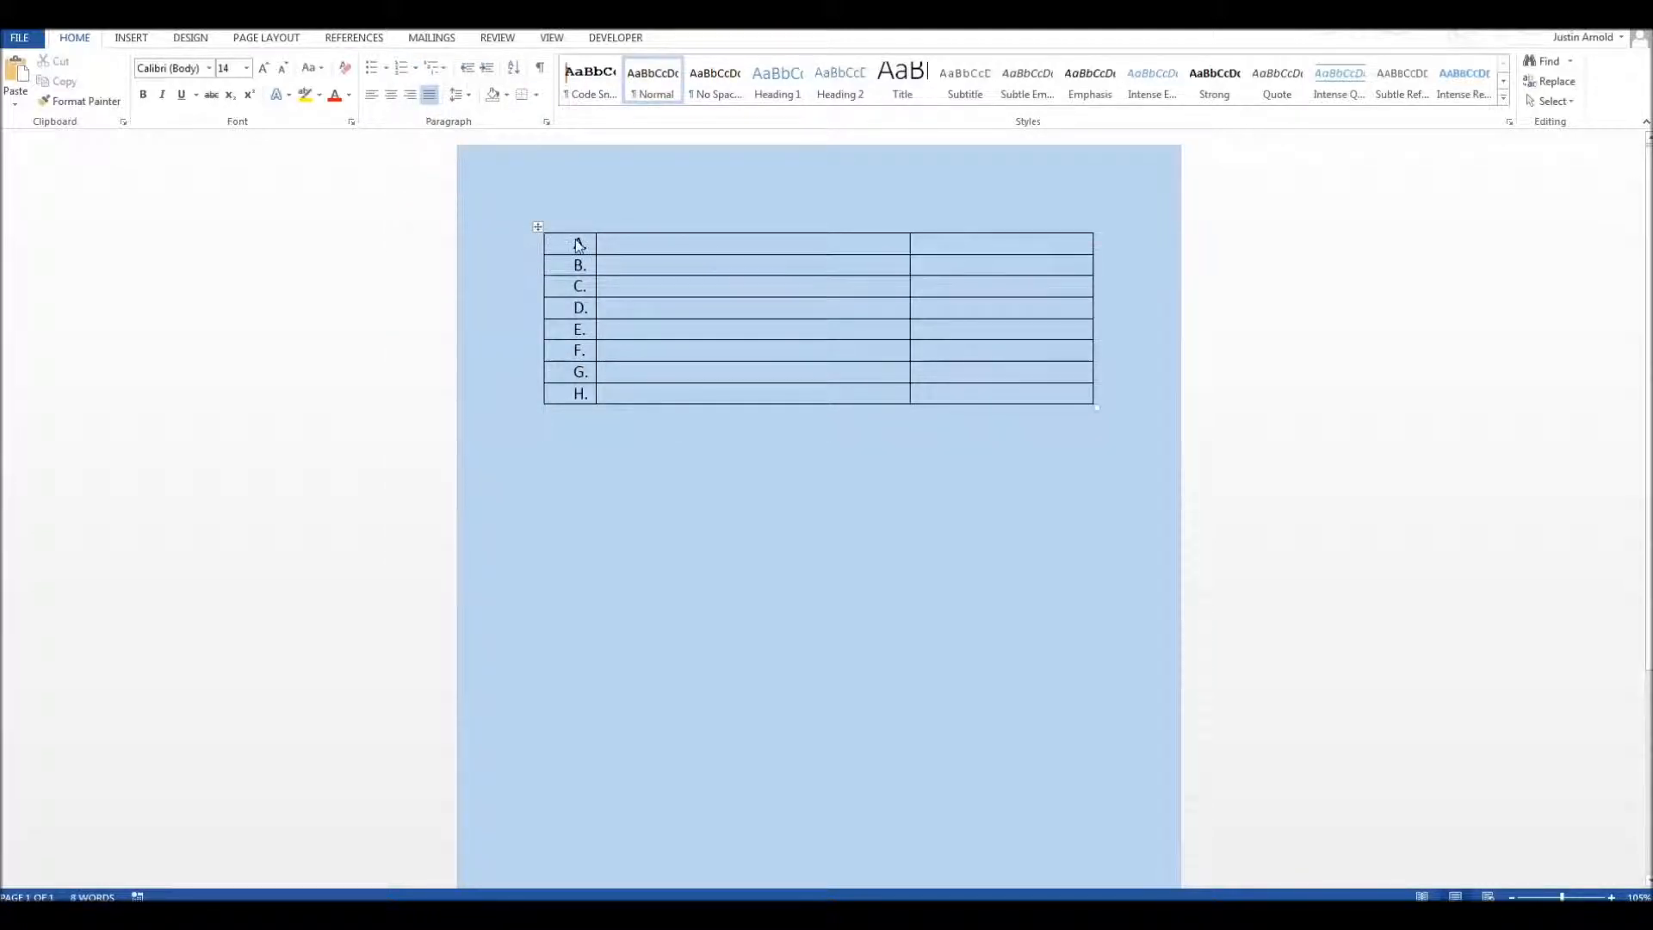